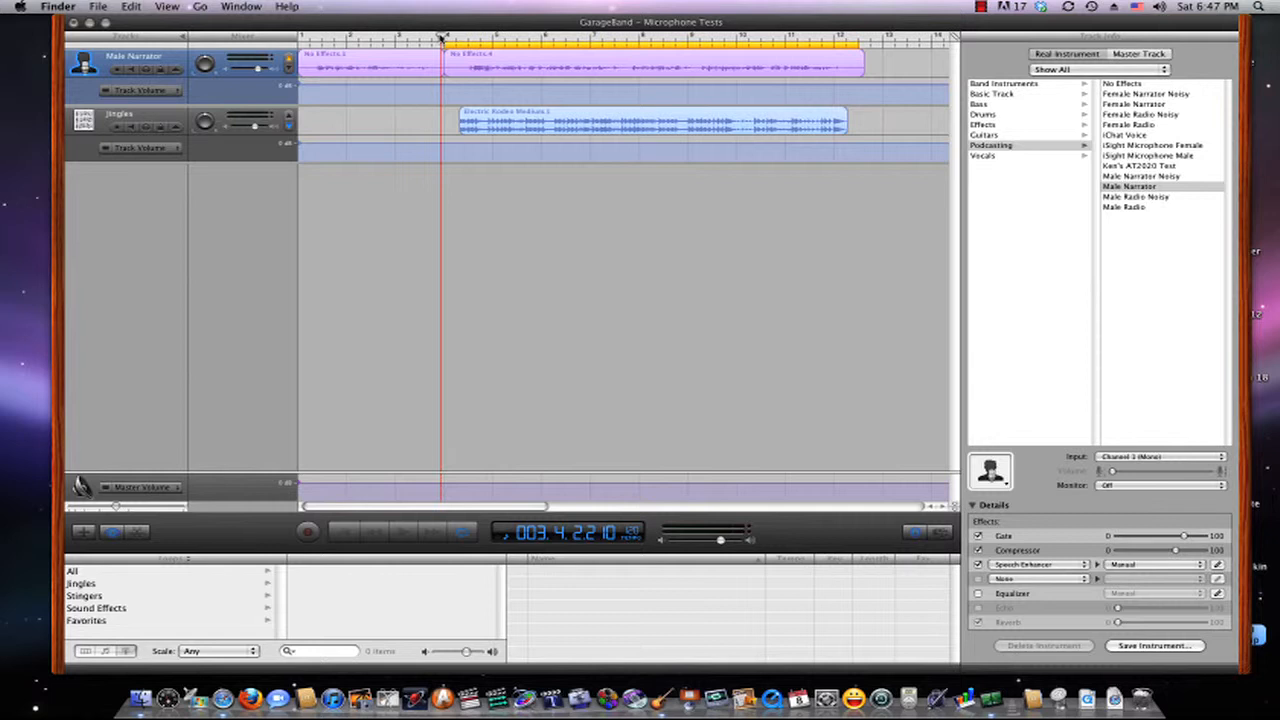
- Switch to GarageBand and play back the narration and jingle tracks of the Microphone Tests project
key(super+Tab)
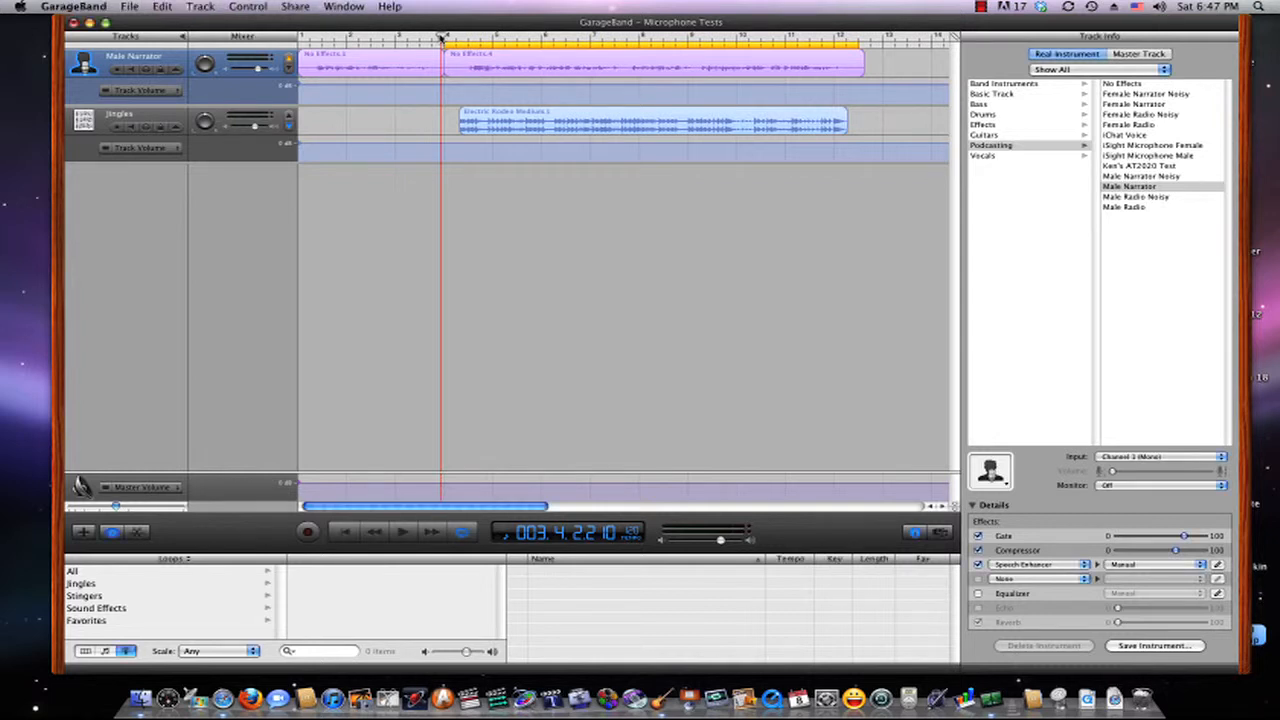
key(space)
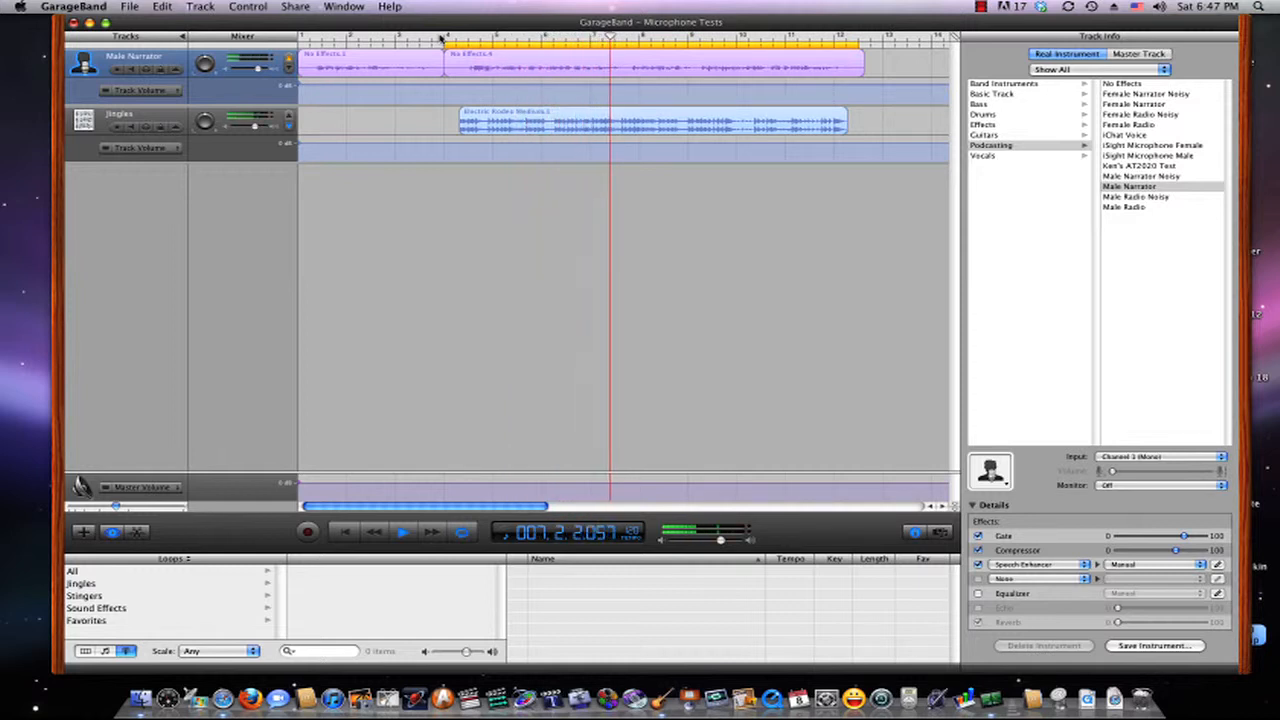
scroll(440, 38, right, 1)
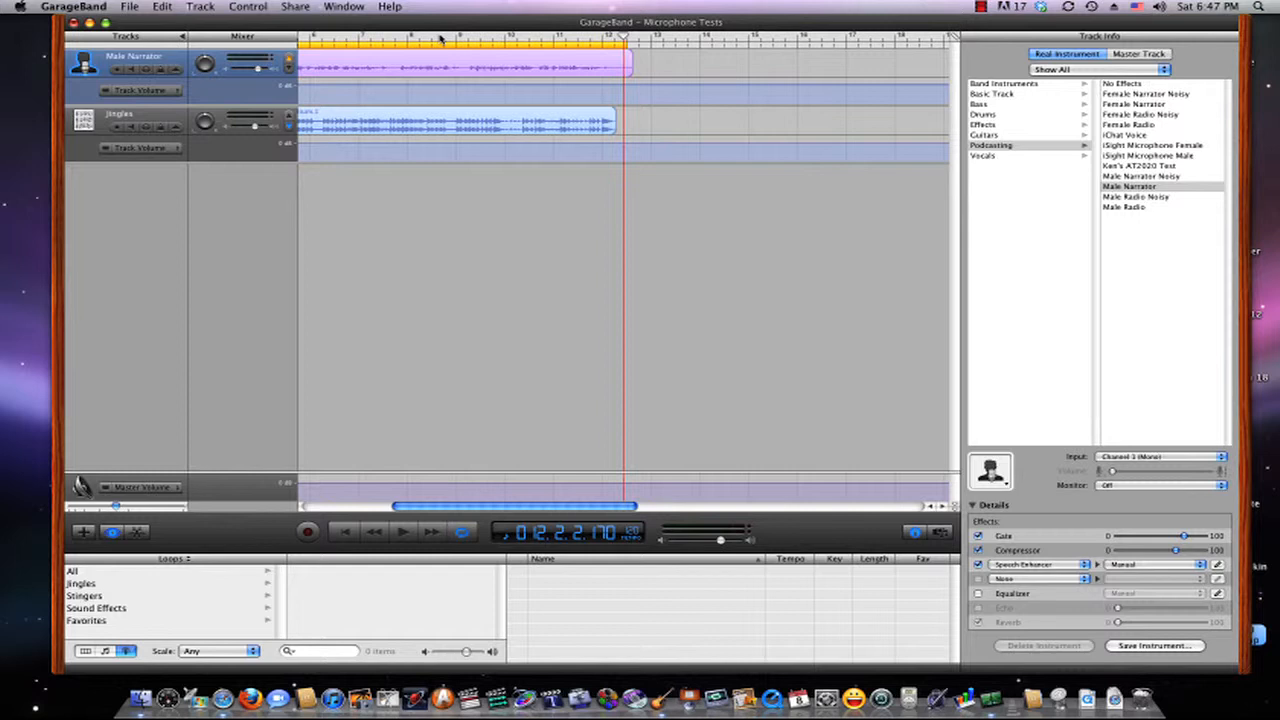
click(440, 38)
- Close the Microphone Tests project
click(130, 7)
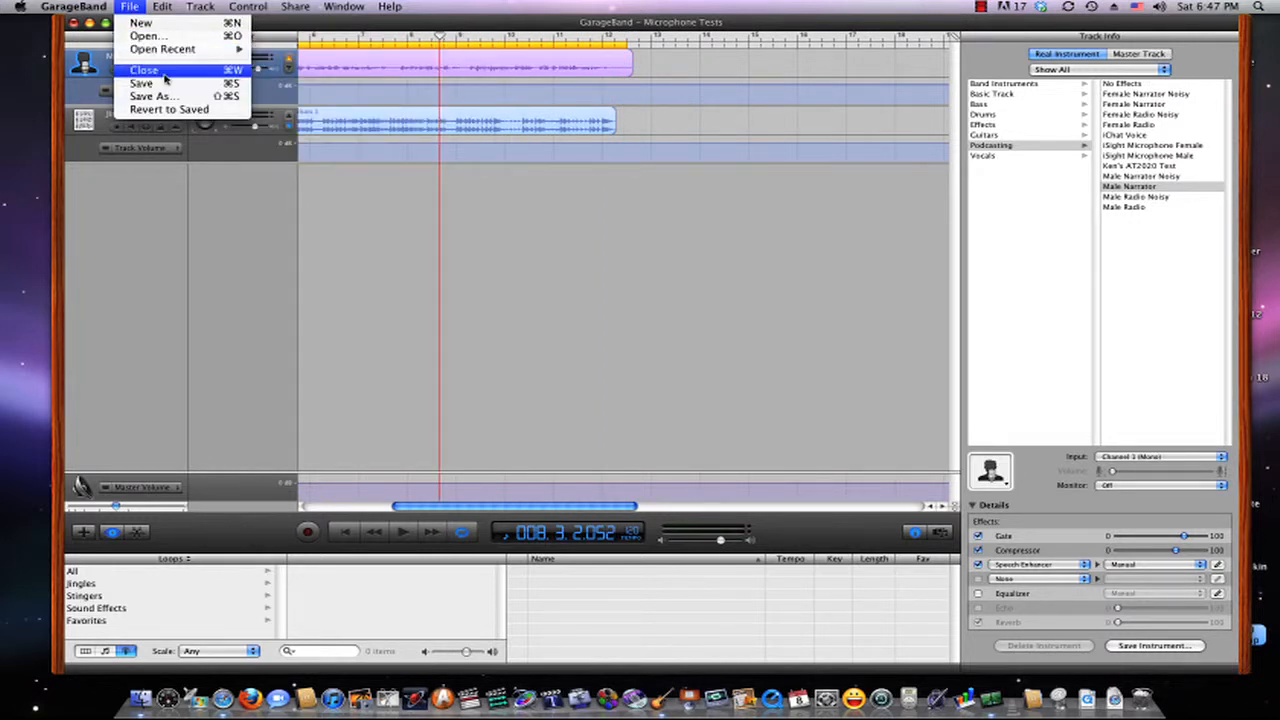
click(164, 74)
click(594, 104)
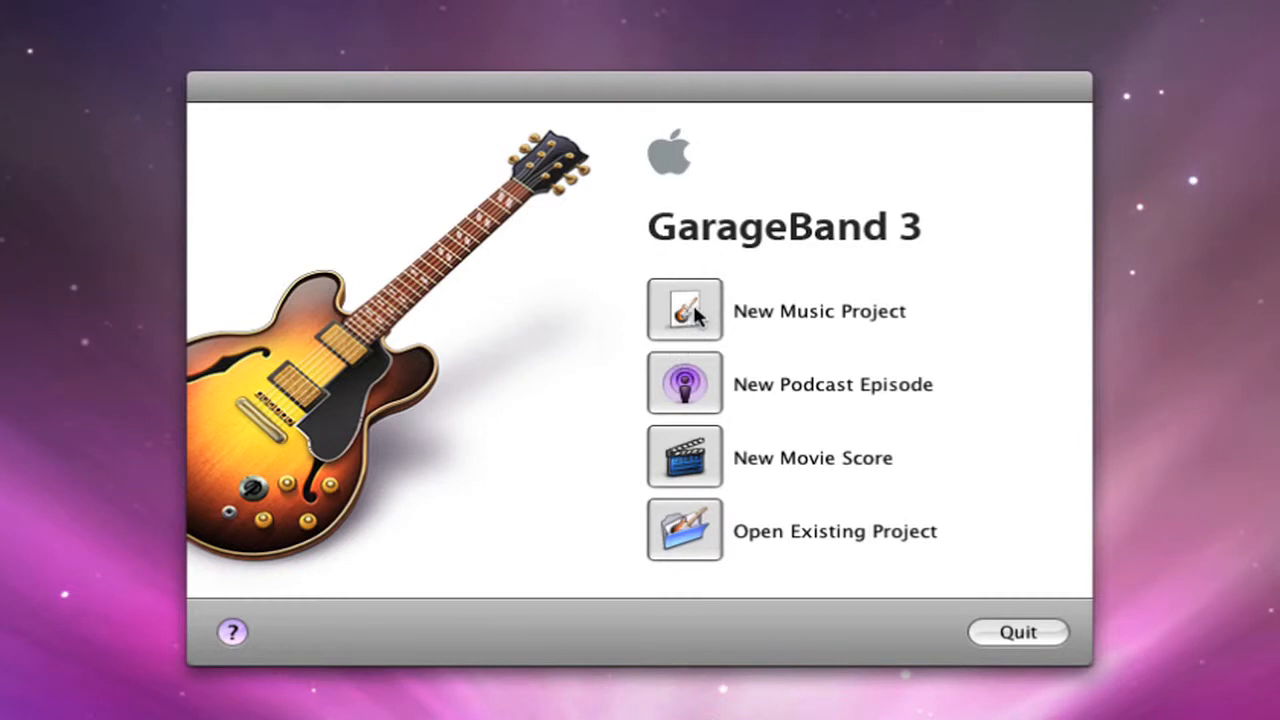
- Start a new music project and set its save location to the Instructional Video Dec 6 2012 folder inside Microphone Tests
click(697, 316)
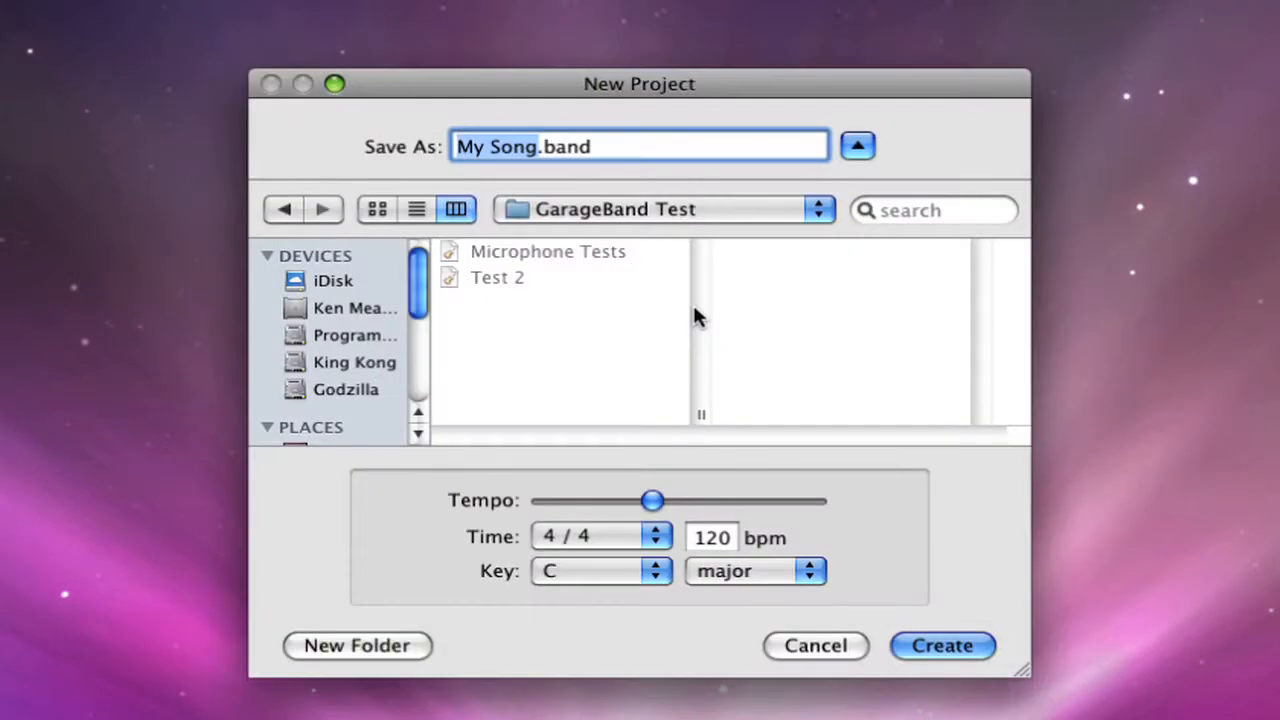
click(803, 212)
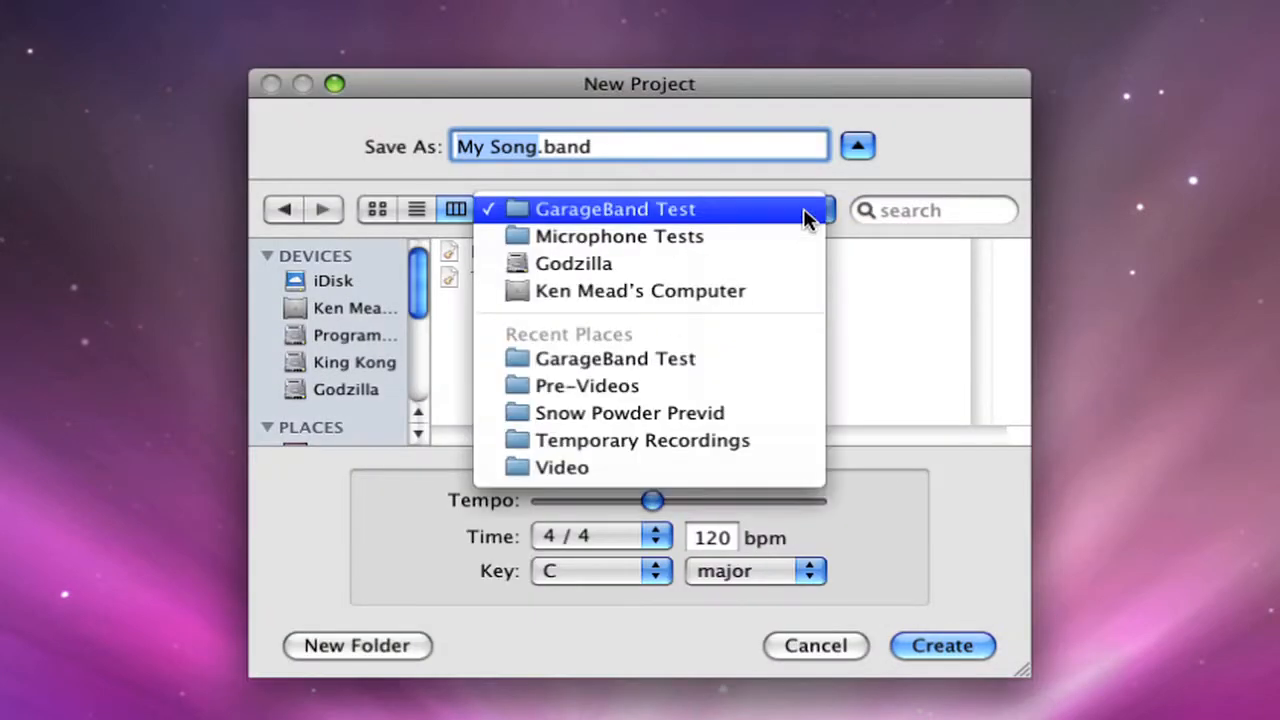
click(748, 236)
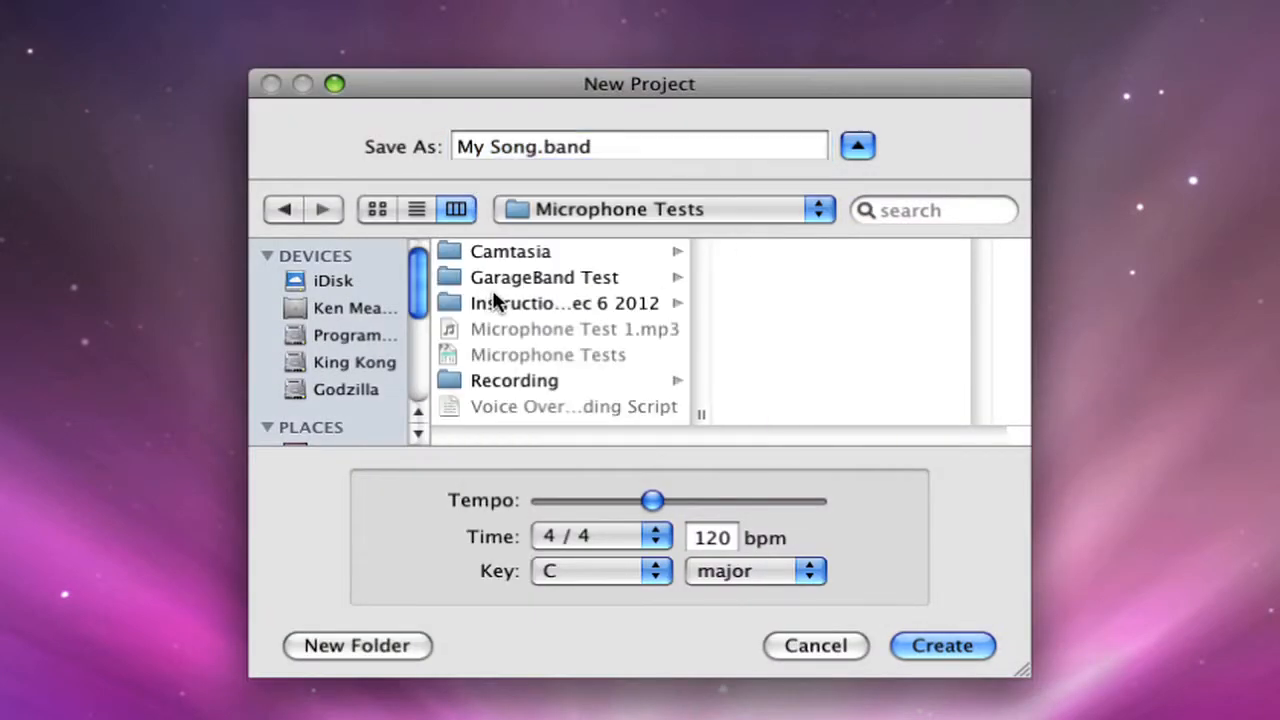
click(500, 303)
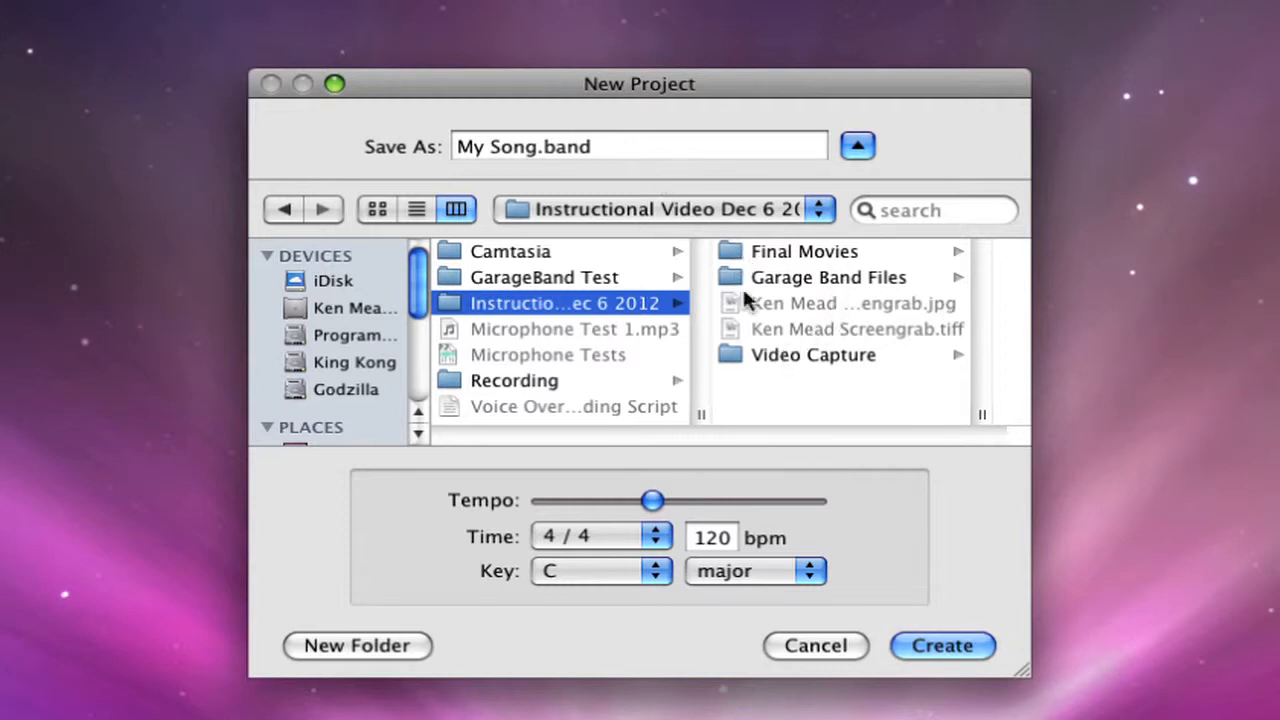
- Name the new project "Voiceover Instruction"
drag(540, 152, 457, 150)
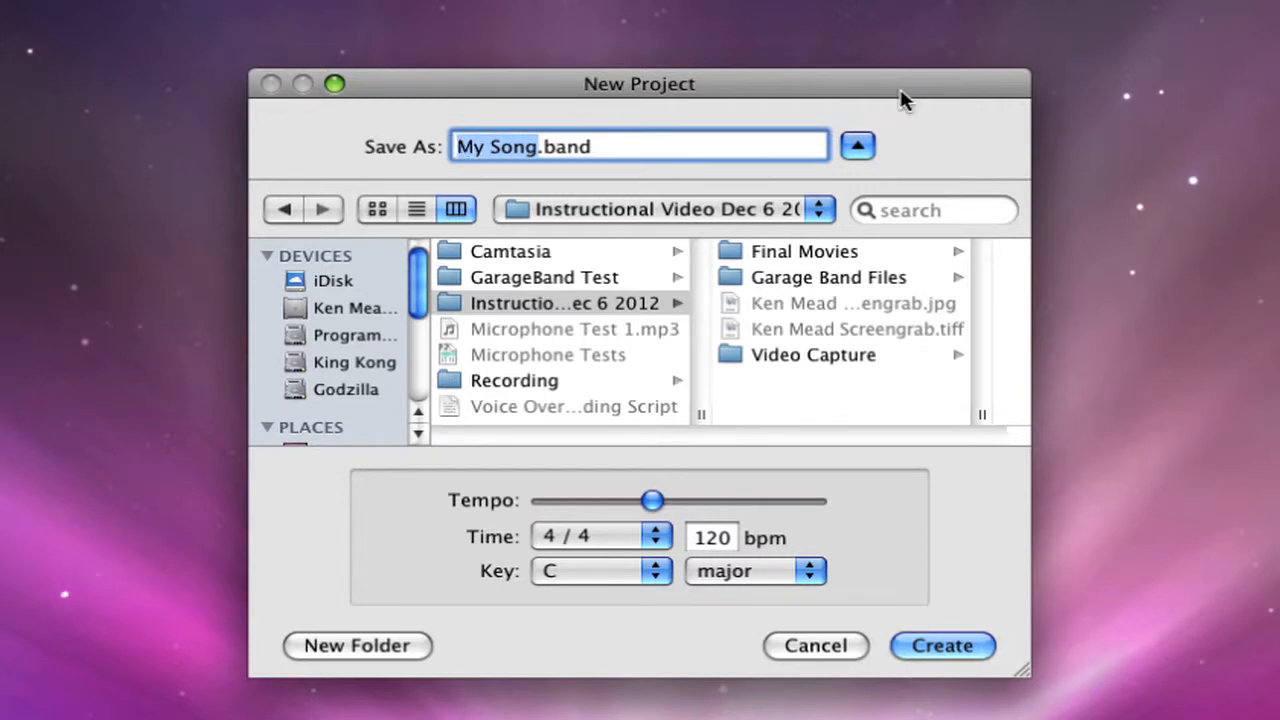
text(Voiceover Ins)
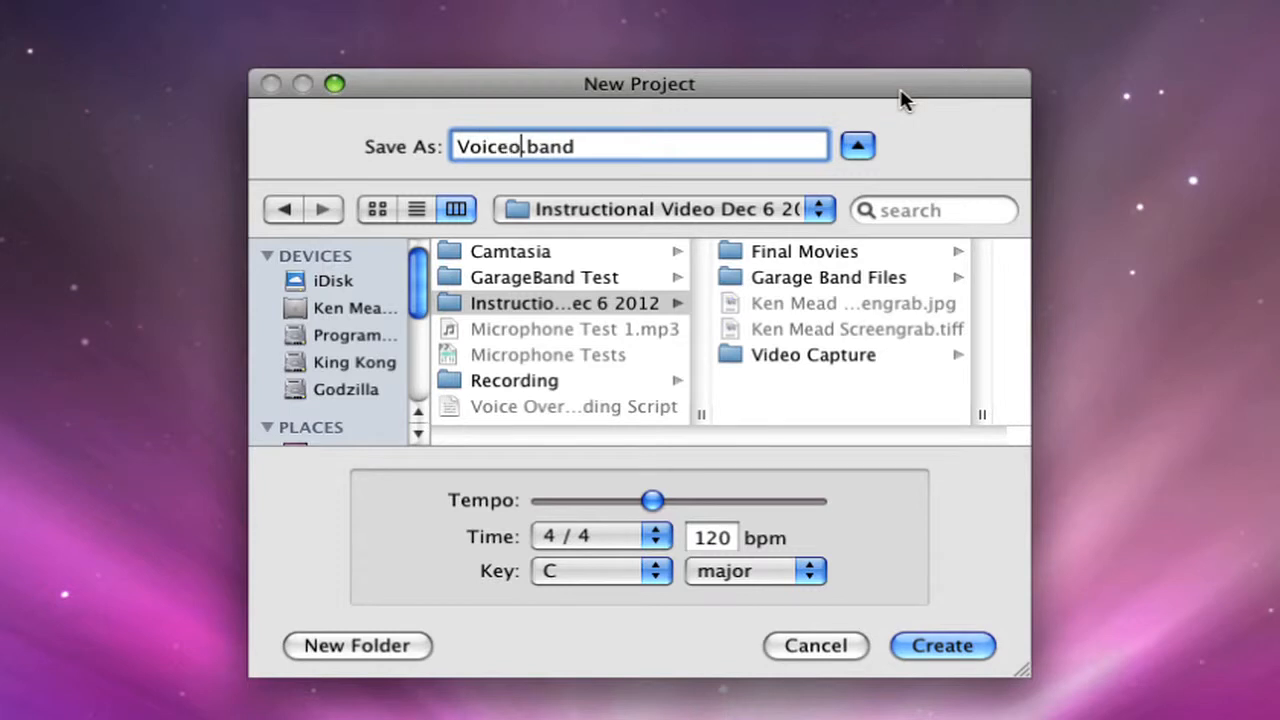
text(tur)
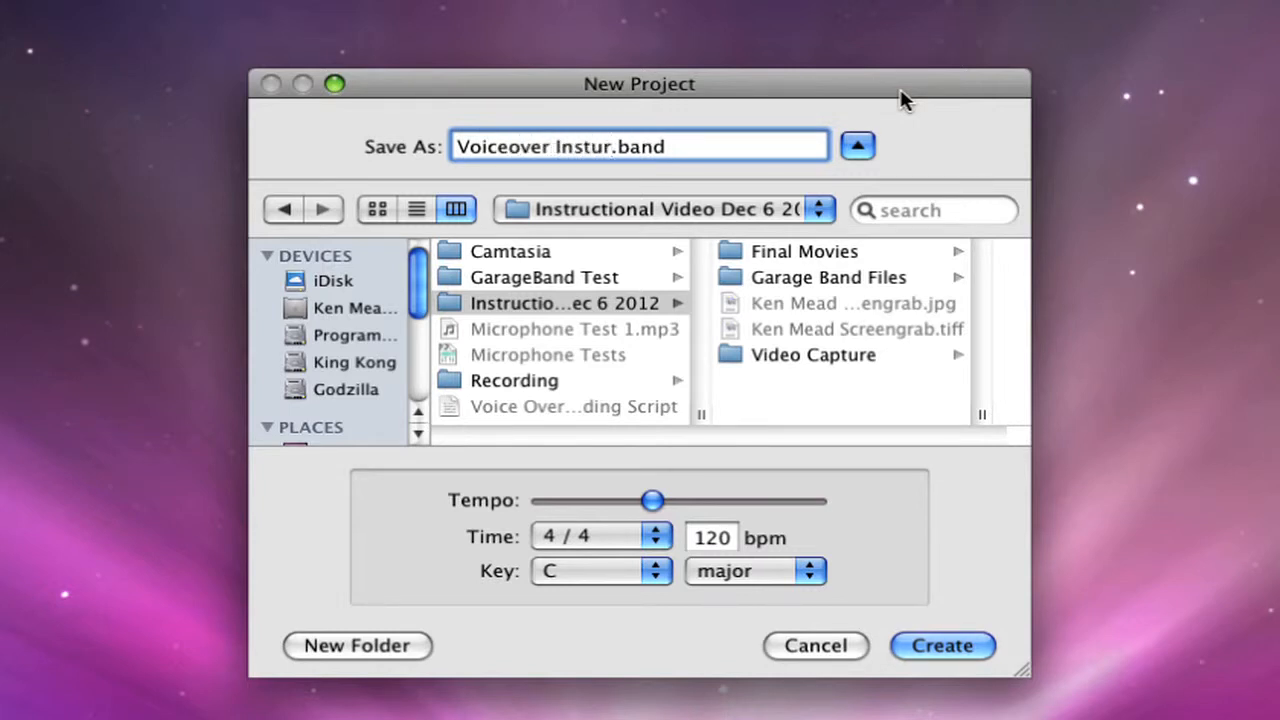
key(BackSpace)
key(BackSpace)
text(ruction)
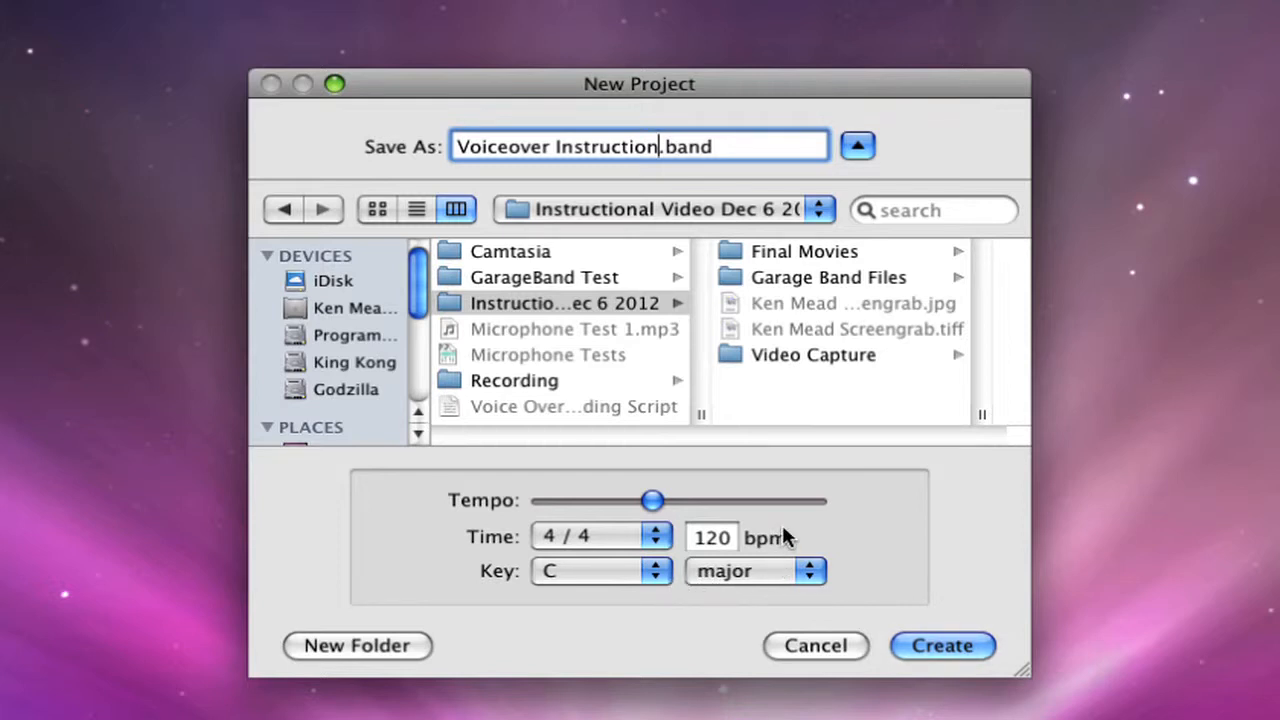
- Create the new project and shift its window slightly upward on the desktop
click(822, 578)
click(871, 556)
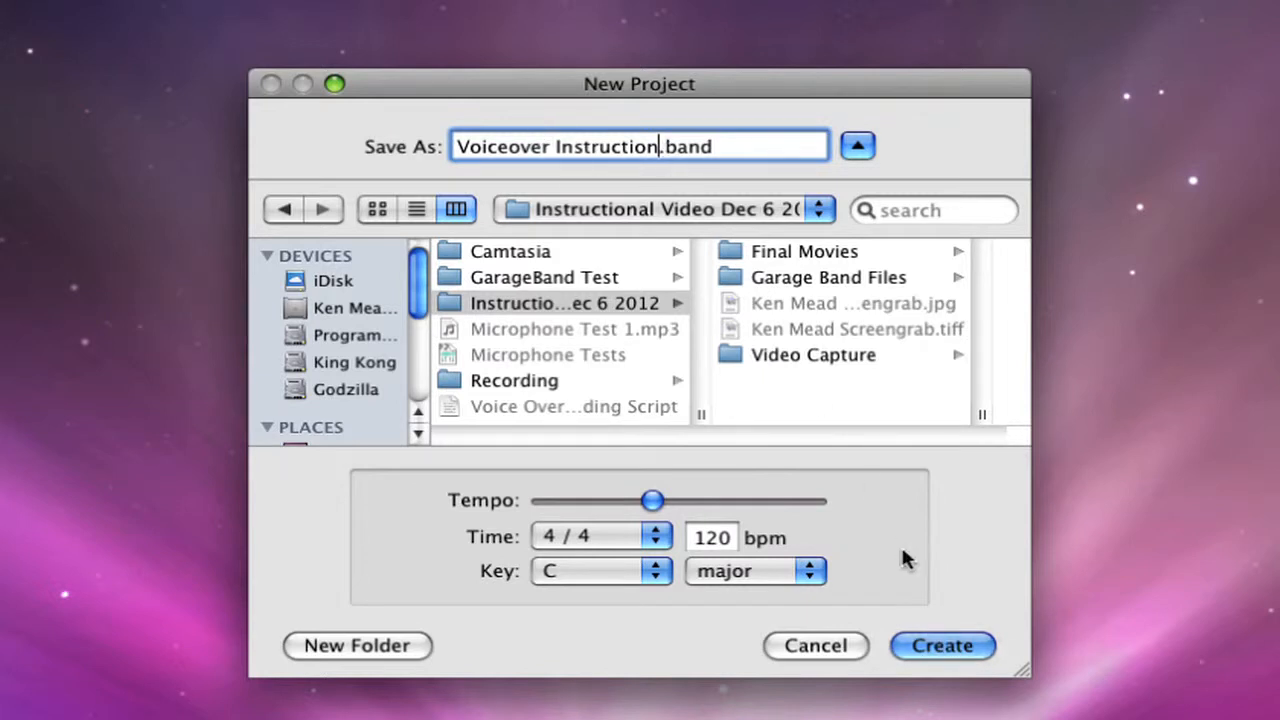
click(942, 646)
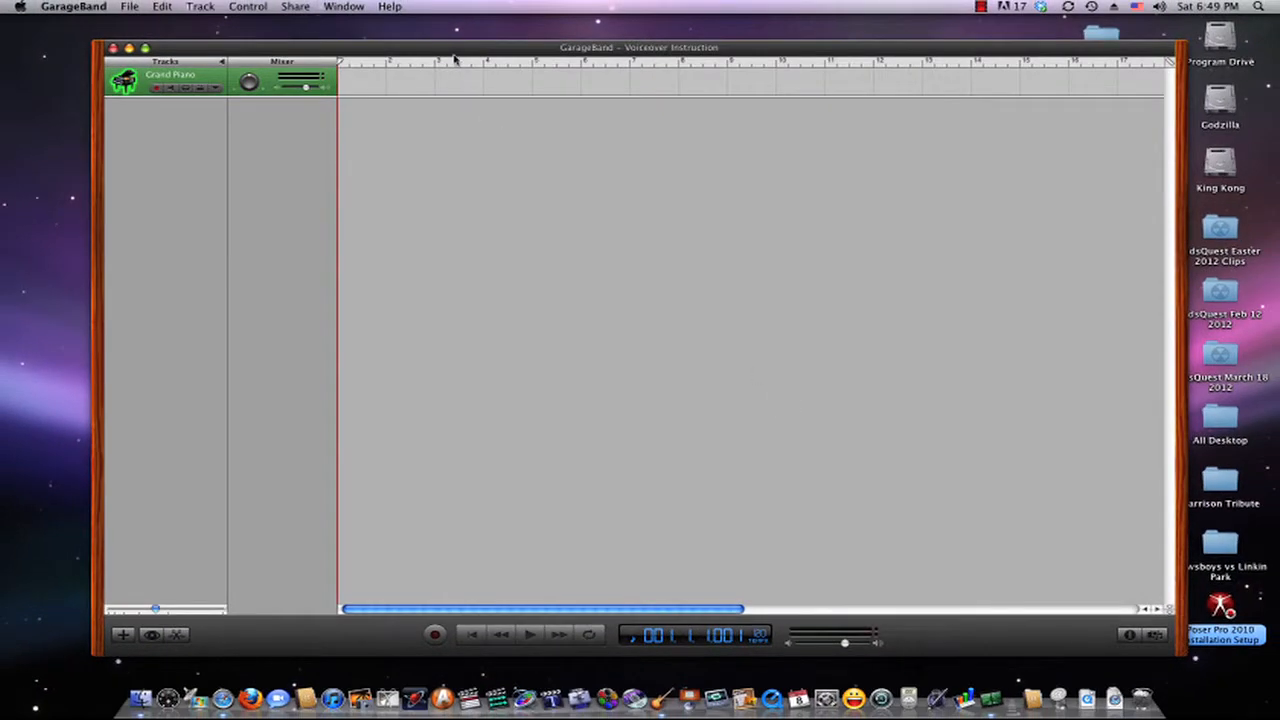
drag(456, 56, 453, 43)
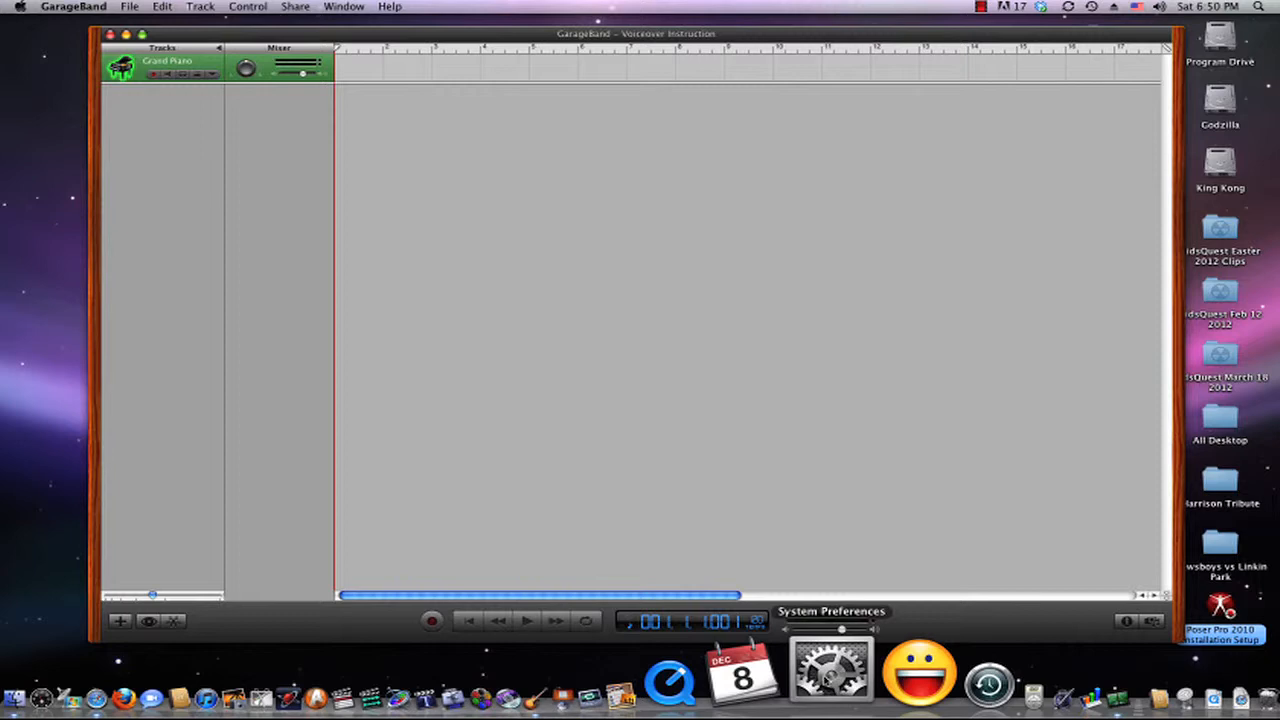
- Switch to System Preferences and set the Mac's sound output device to Scarlett 2i2 USB
click(831, 668)
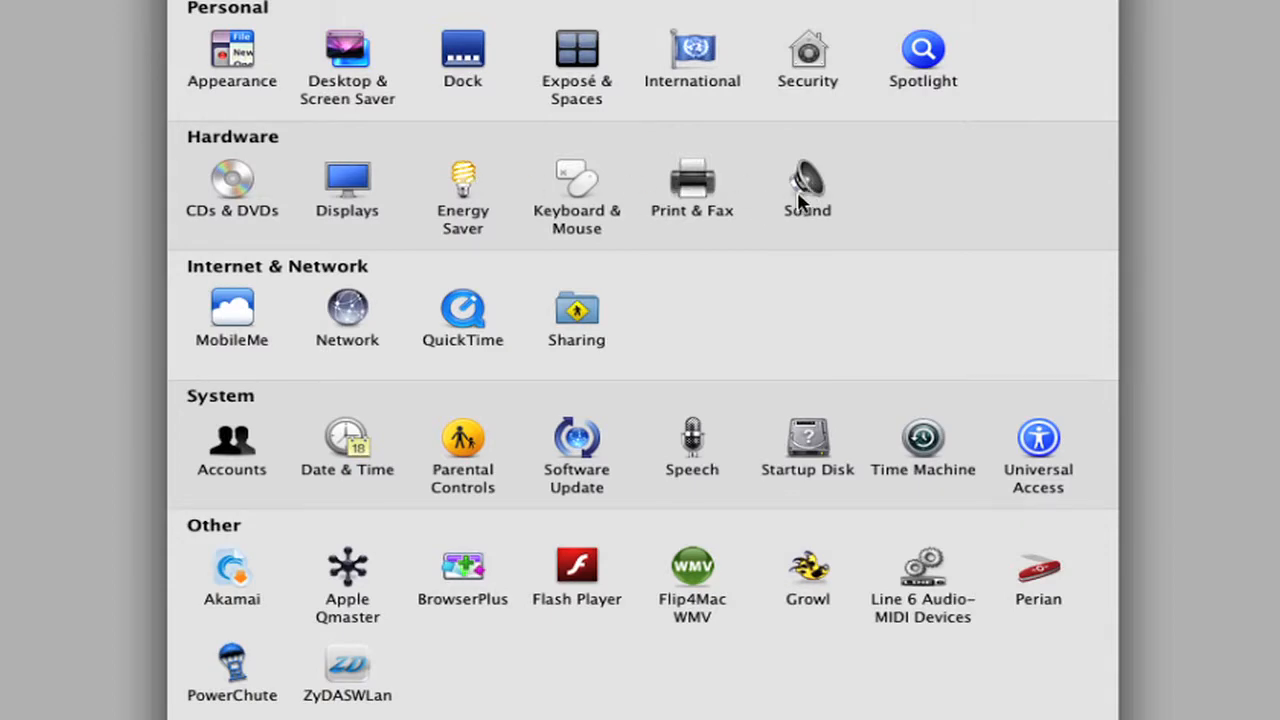
click(804, 202)
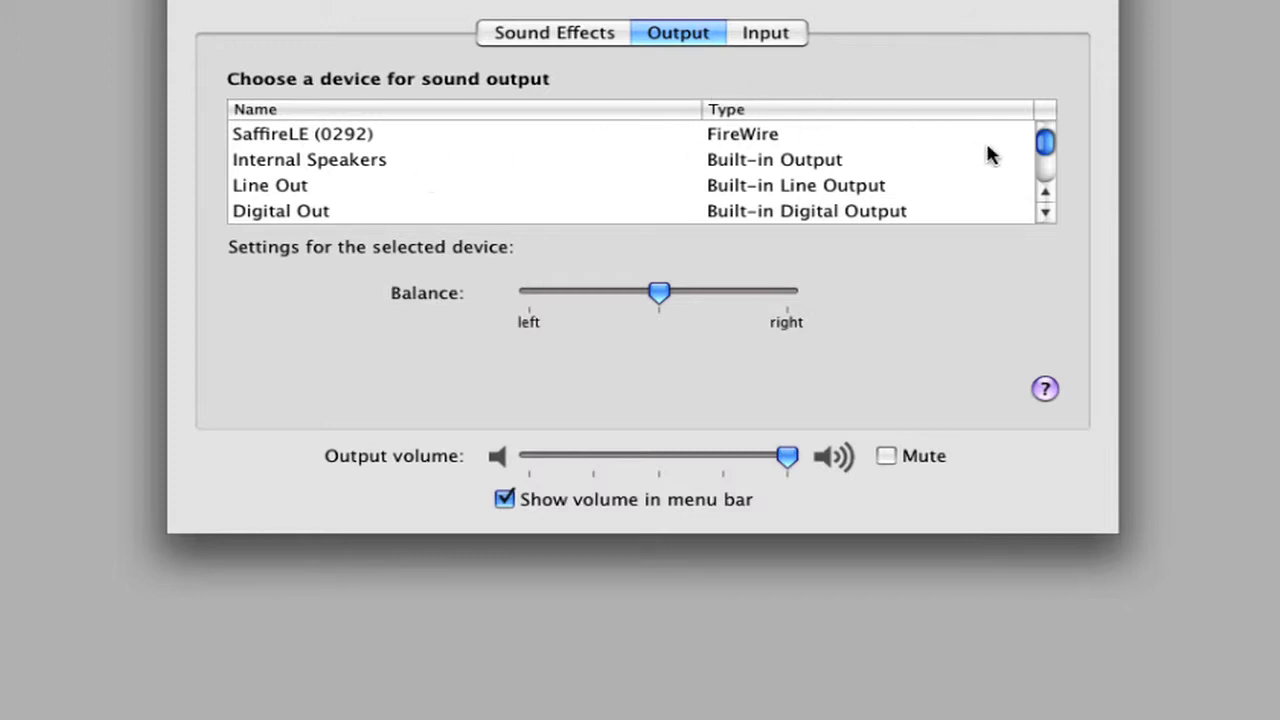
drag(1041, 150, 1042, 192)
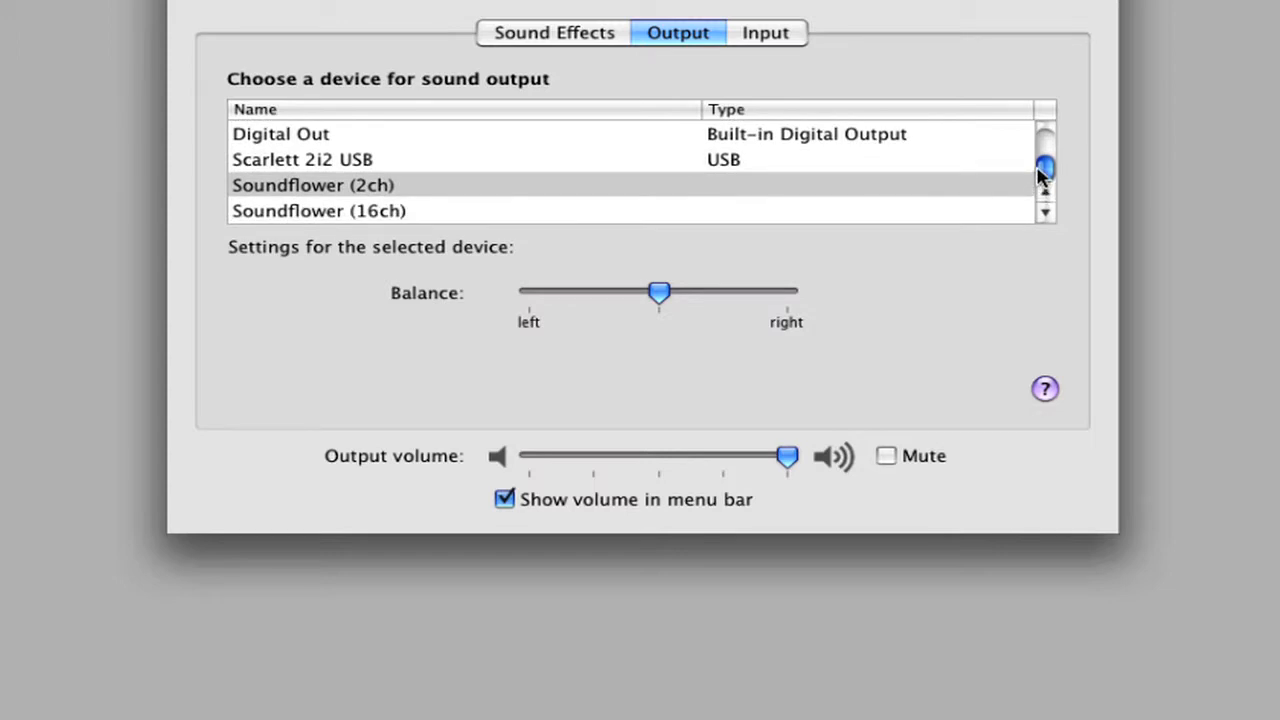
click(1044, 190)
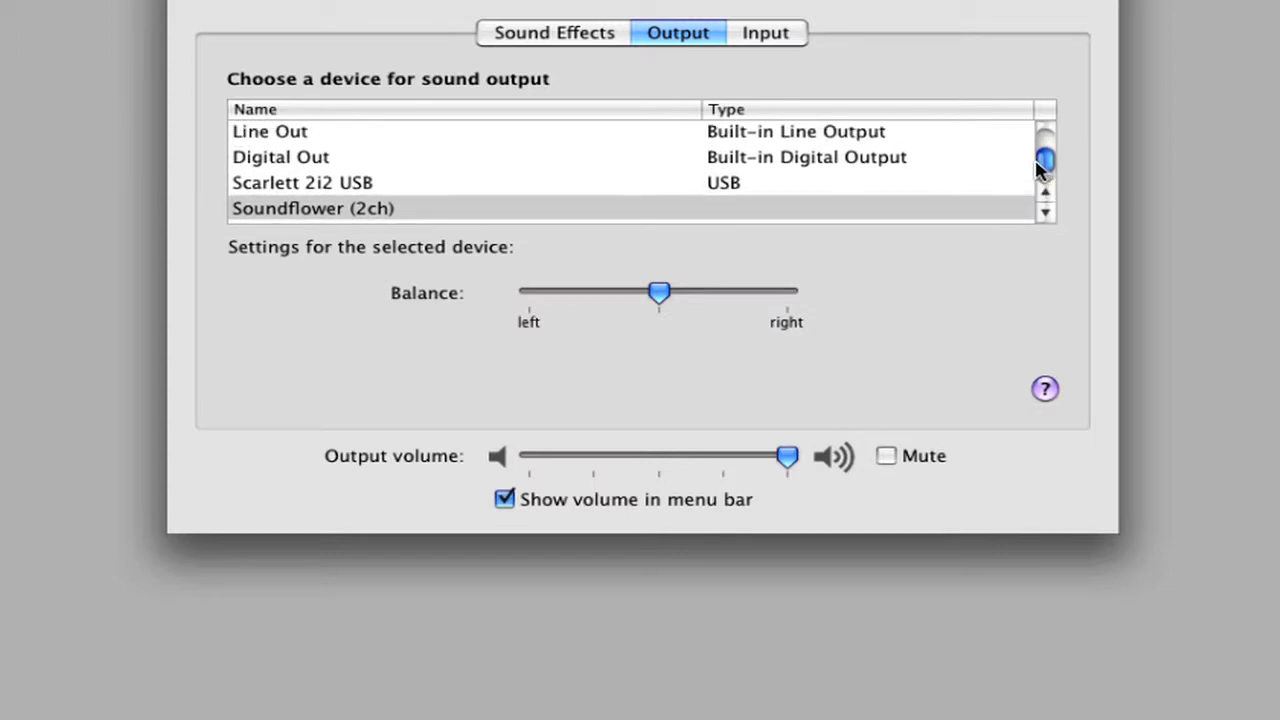
click(348, 190)
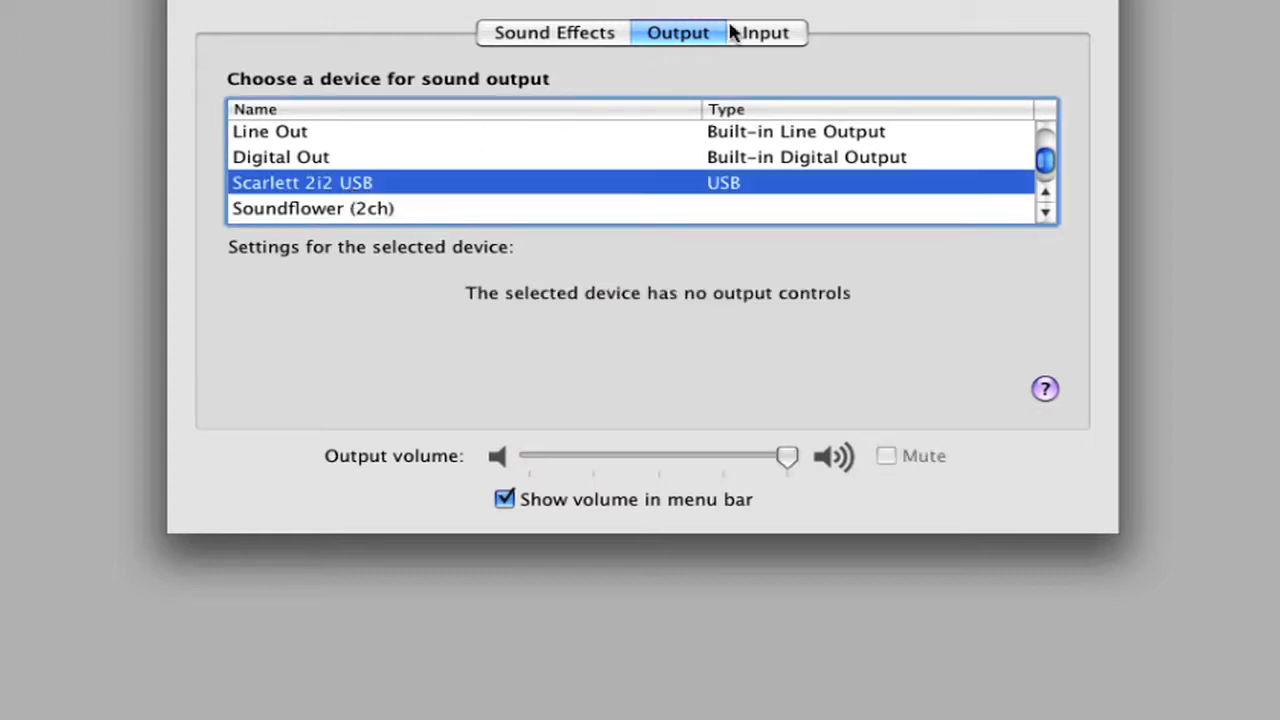
- Set the sound input device to Scarlett 2i2 USB and close the Sound settings
click(766, 40)
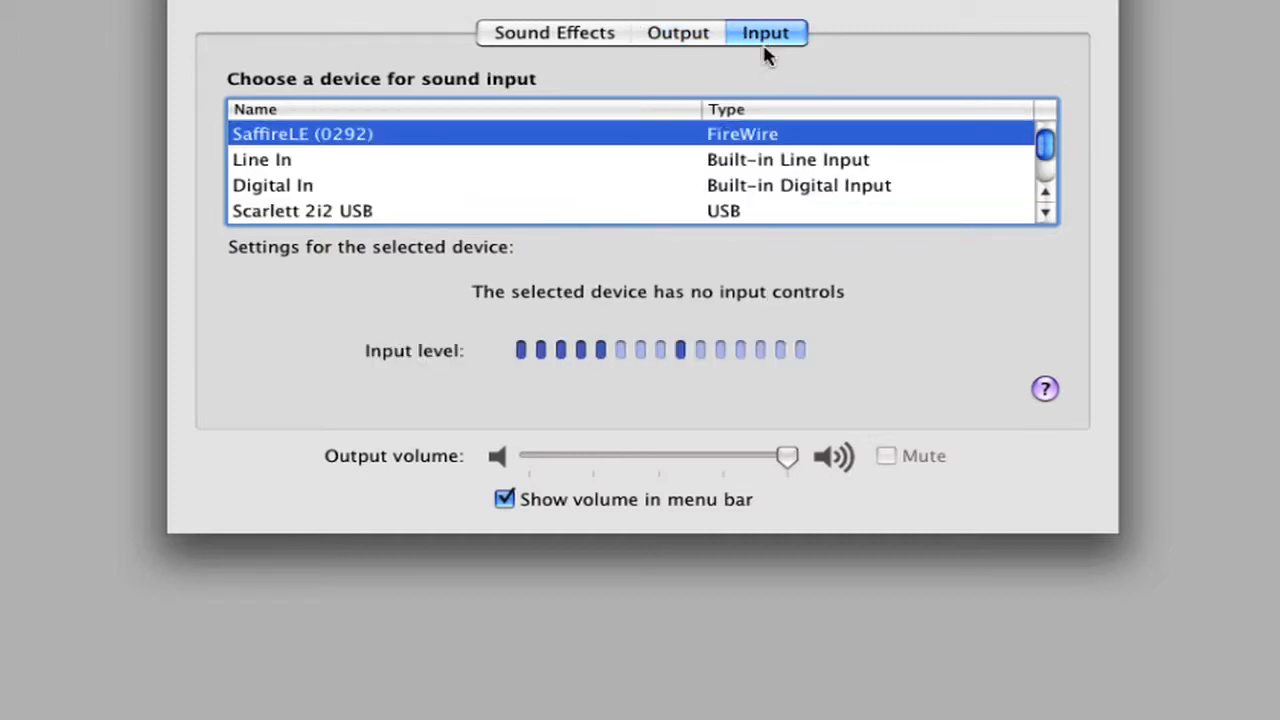
scroll(524, 151, down, 1)
scroll(524, 166, down, 1)
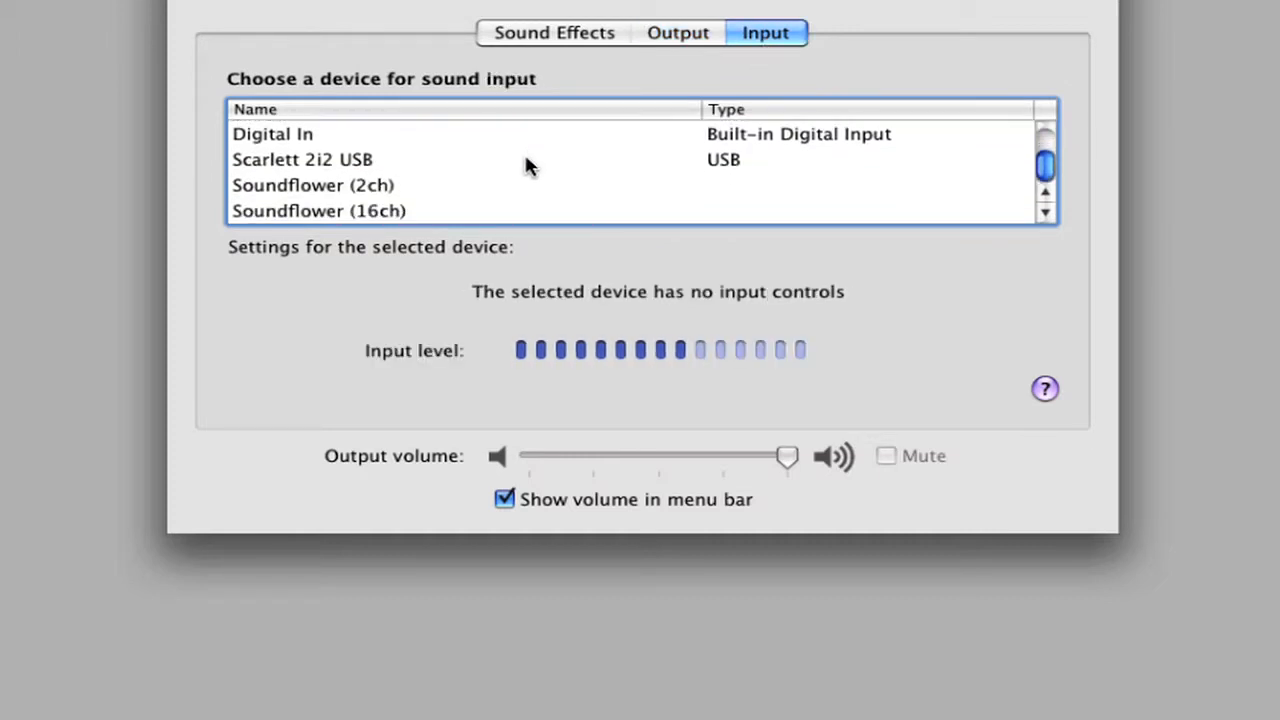
click(345, 172)
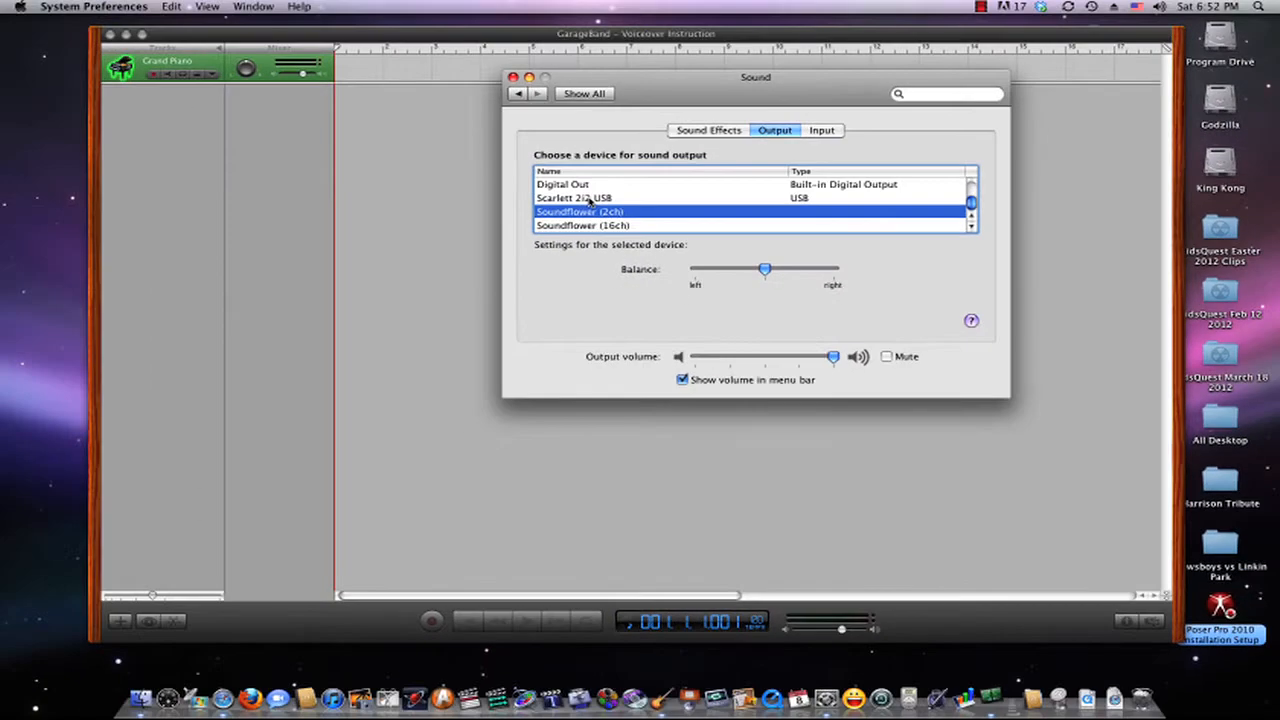
click(512, 77)
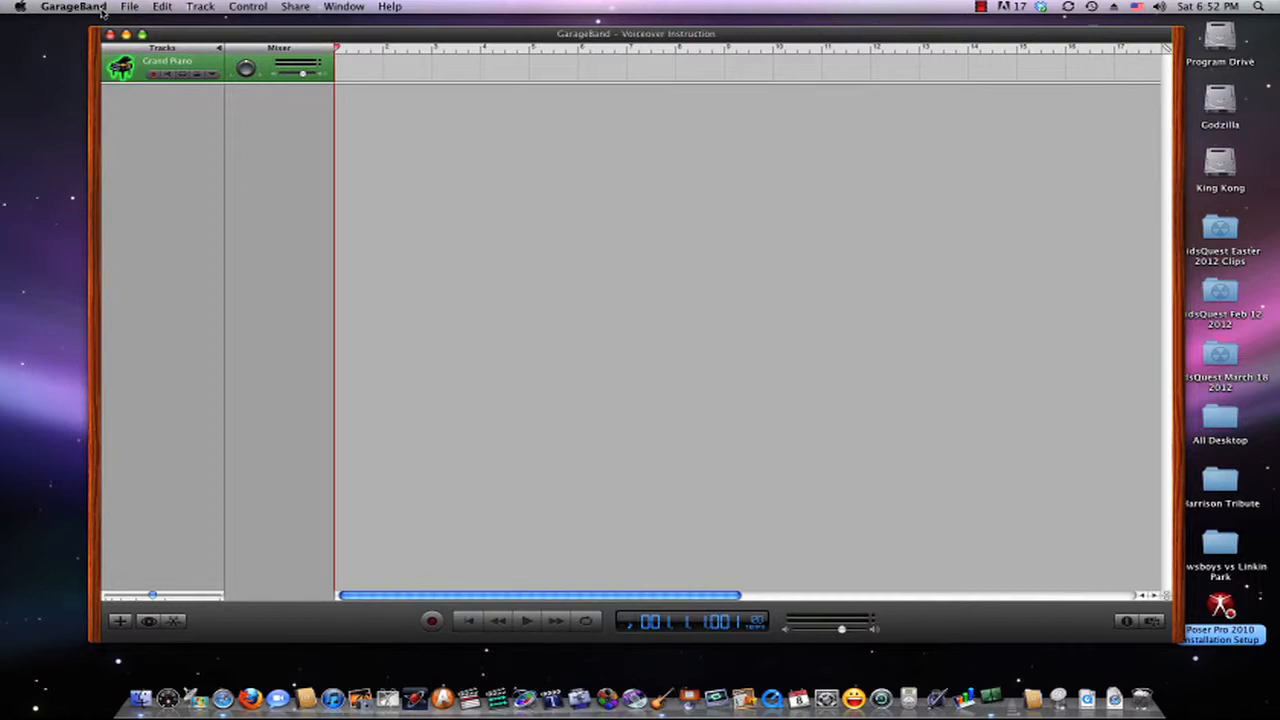
- Examine the available audio output and input devices in GarageBand's Audio/MIDI preferences, and close the preferences
click(100, 9)
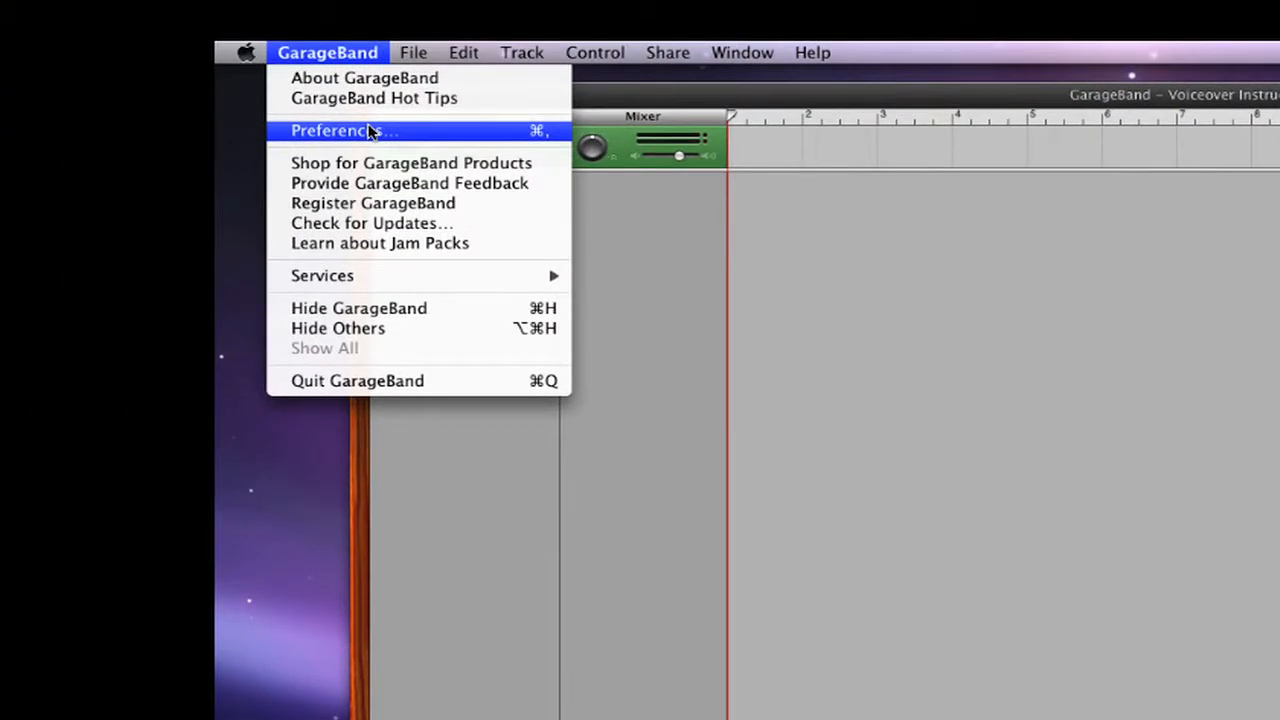
click(368, 131)
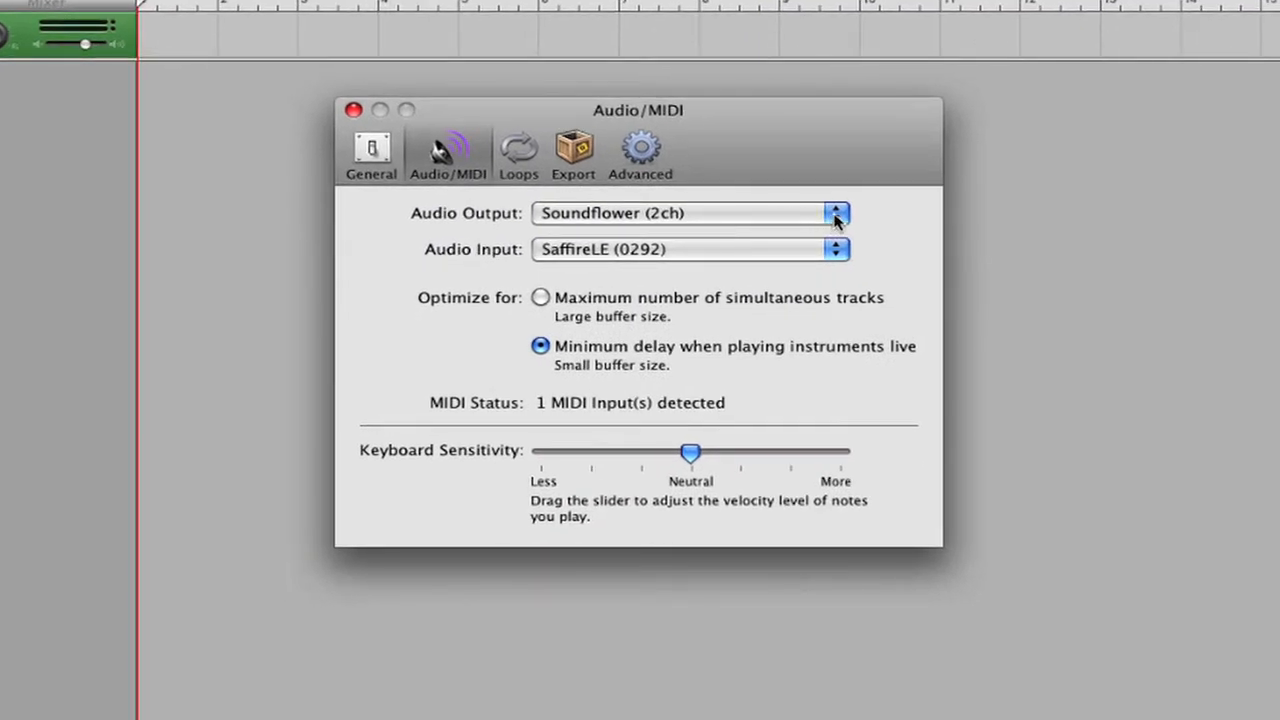
click(836, 216)
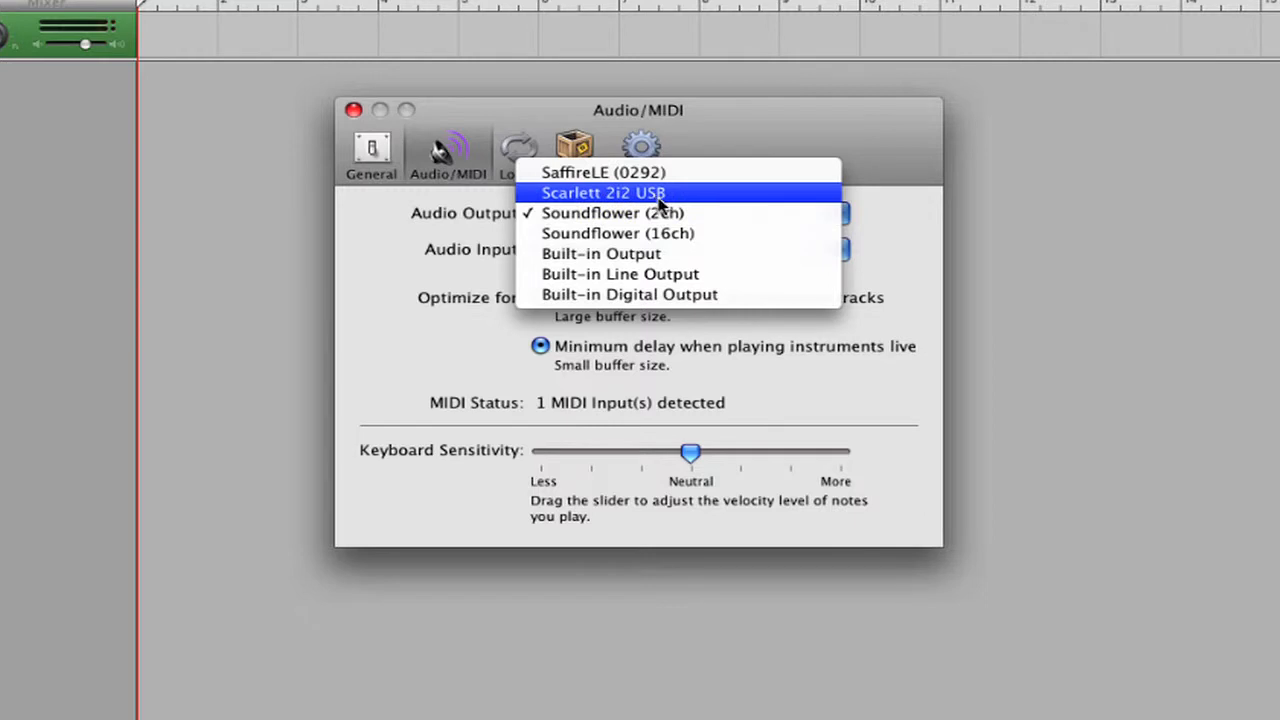
click(902, 228)
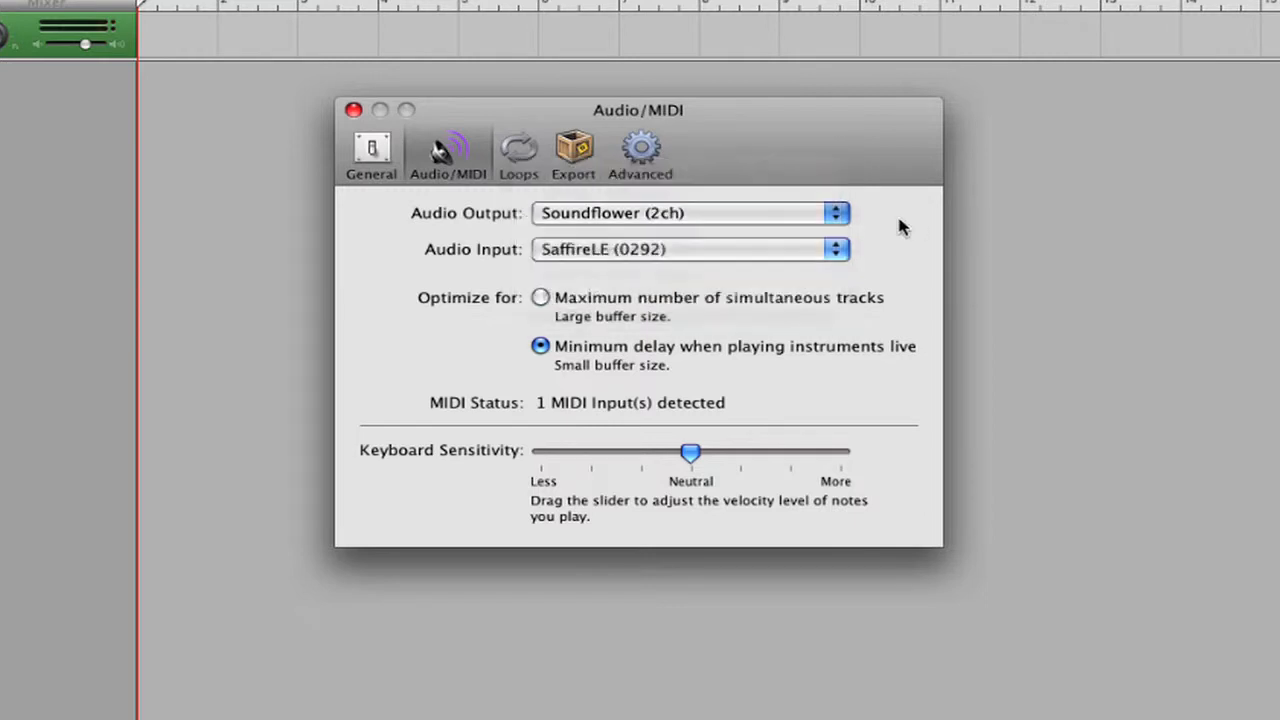
click(850, 249)
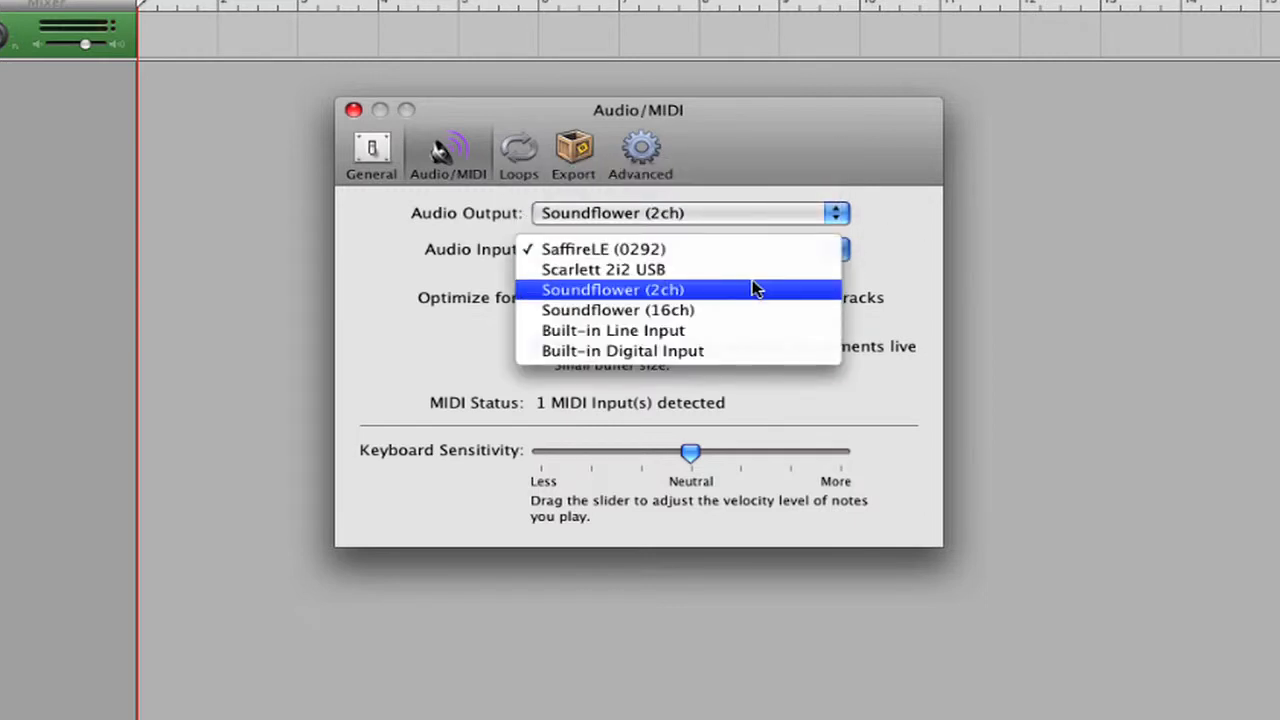
click(878, 270)
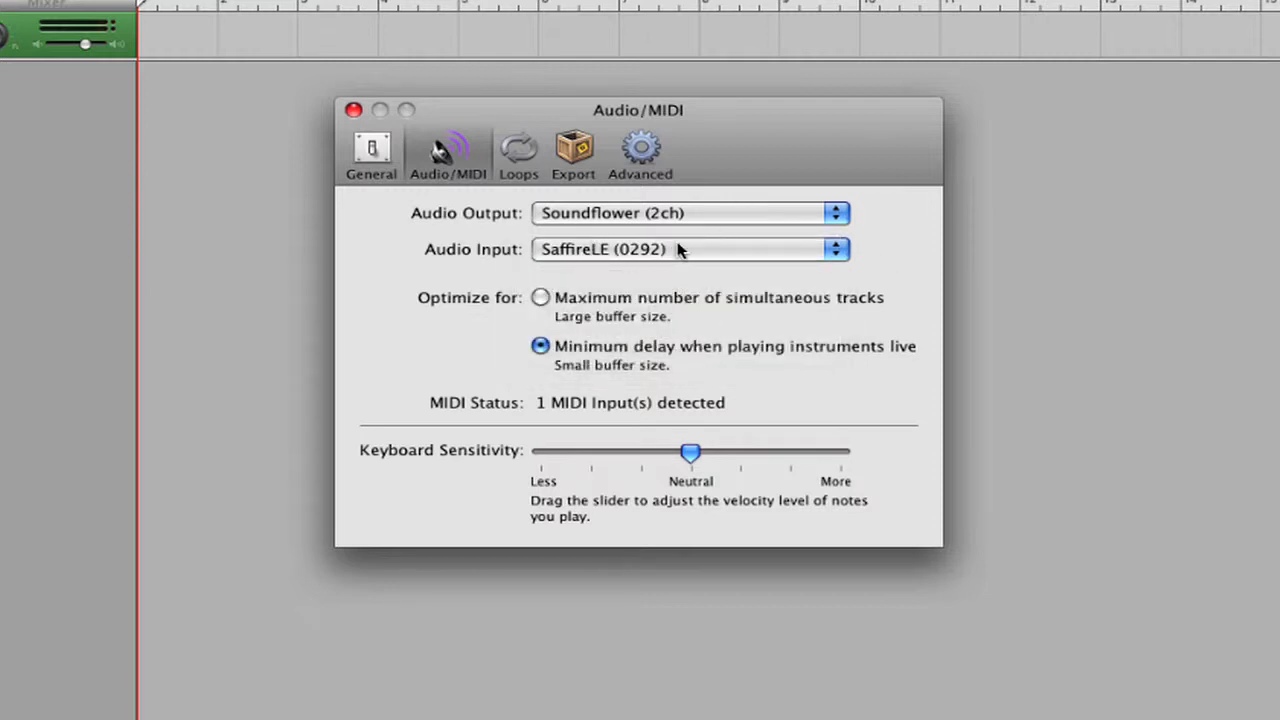
click(820, 254)
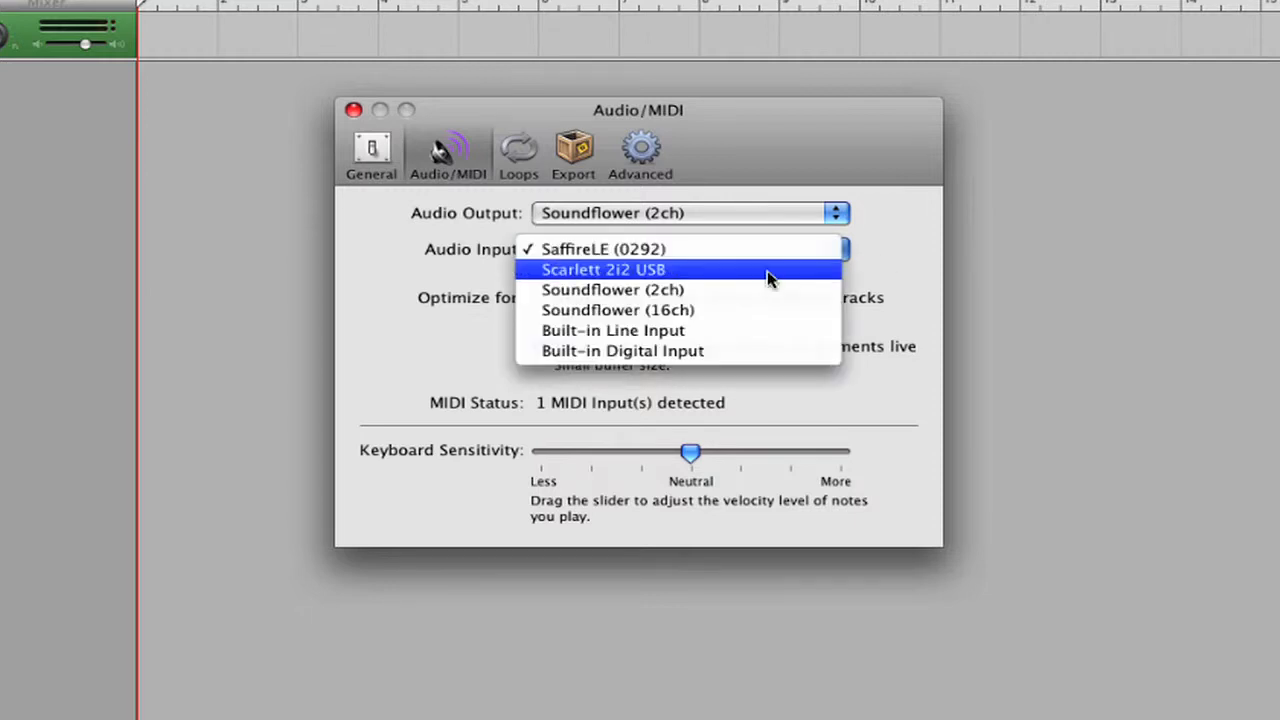
click(877, 272)
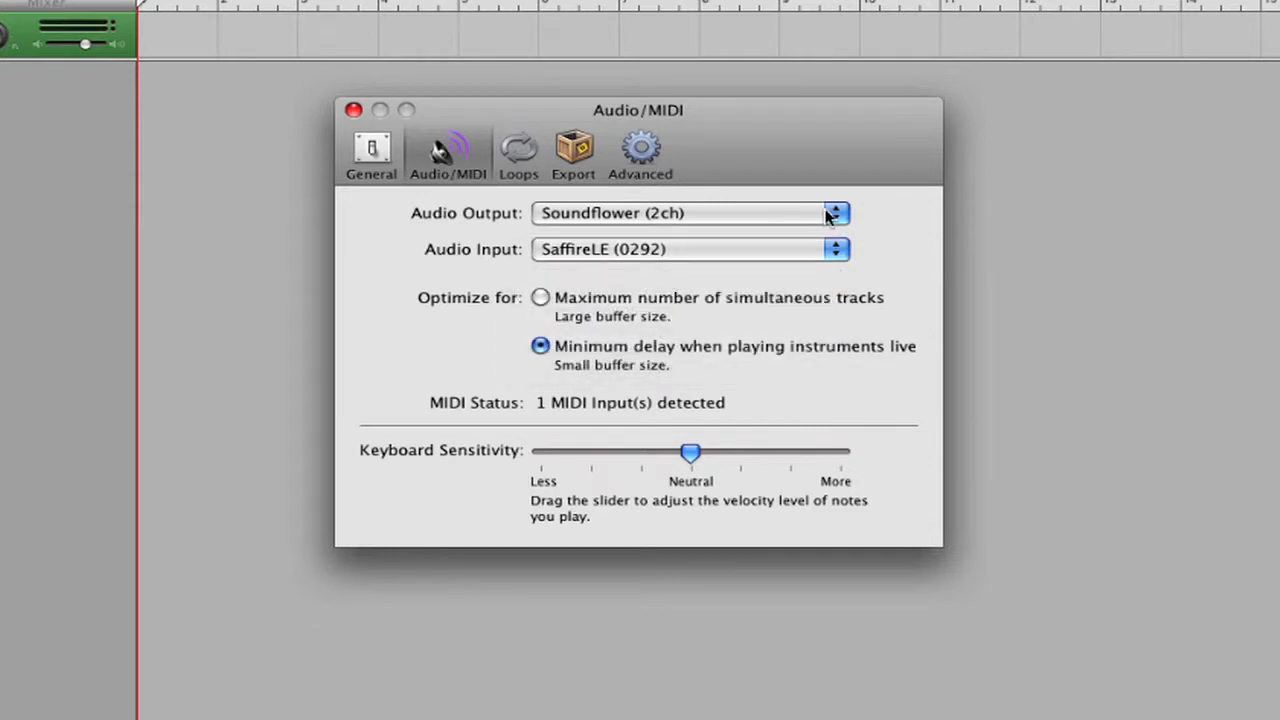
click(822, 215)
click(928, 217)
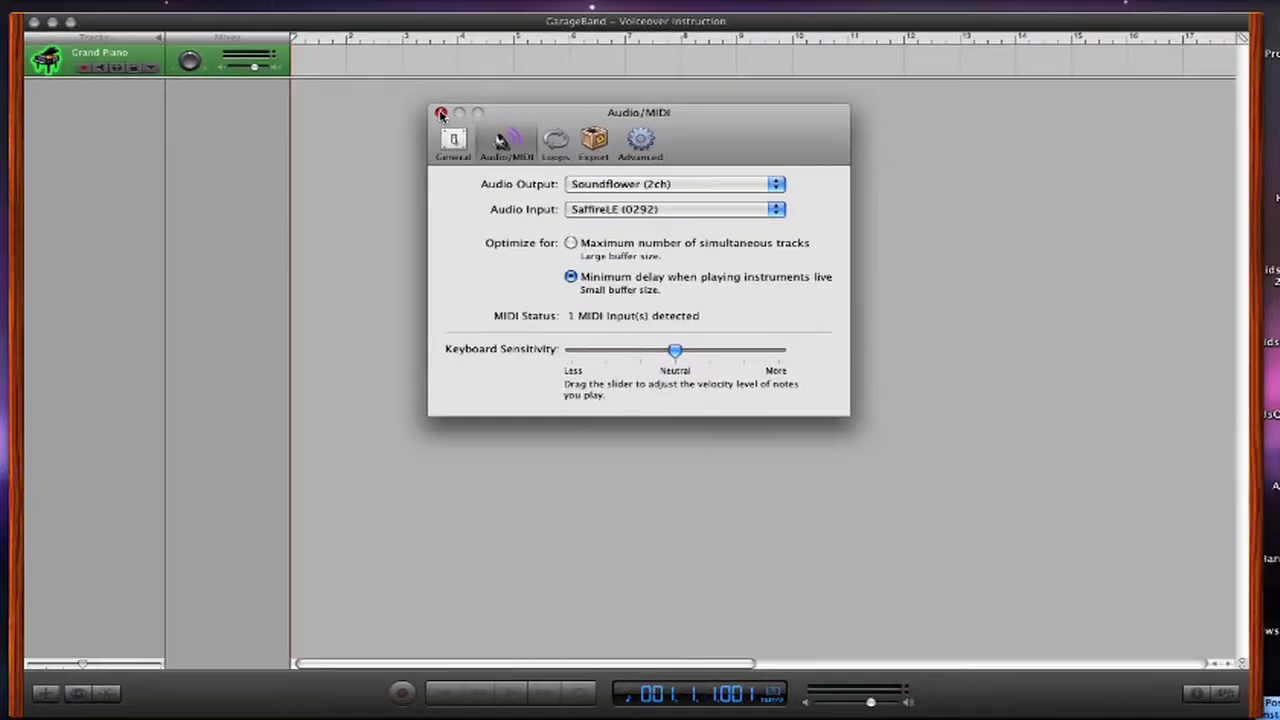
click(354, 110)
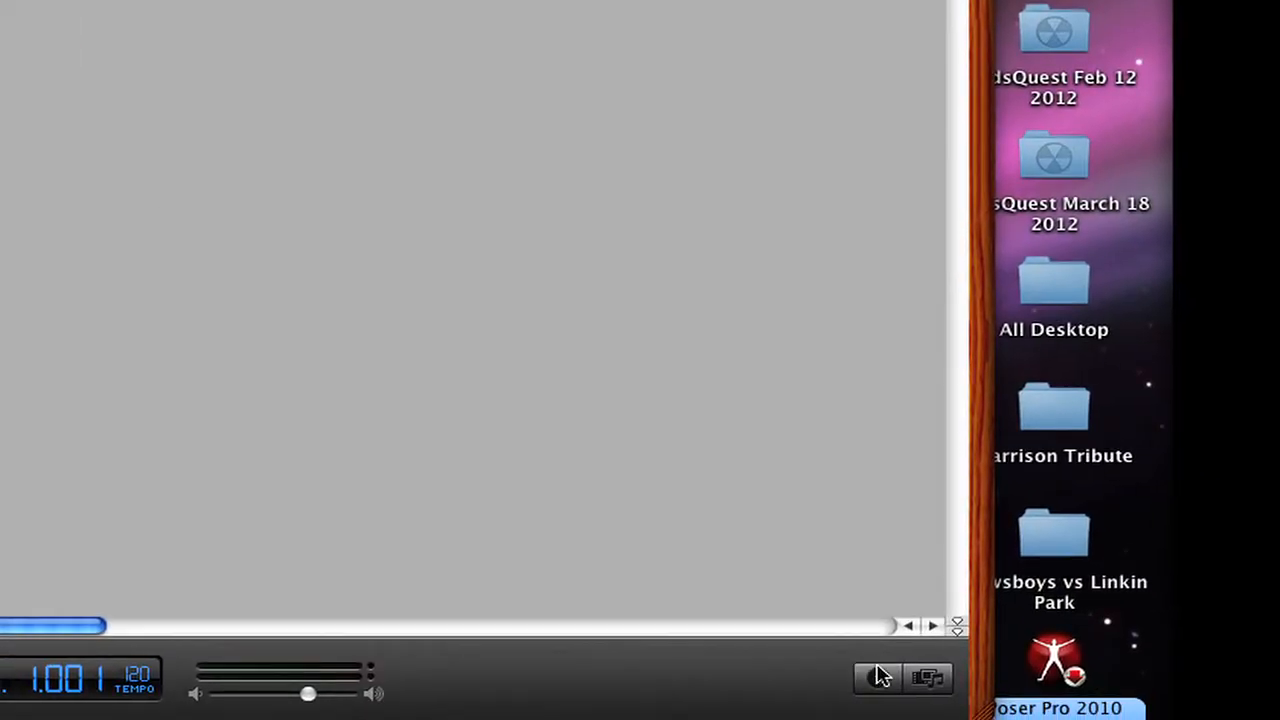
- Show the track info and add a new Real Instrument track to the project
click(878, 677)
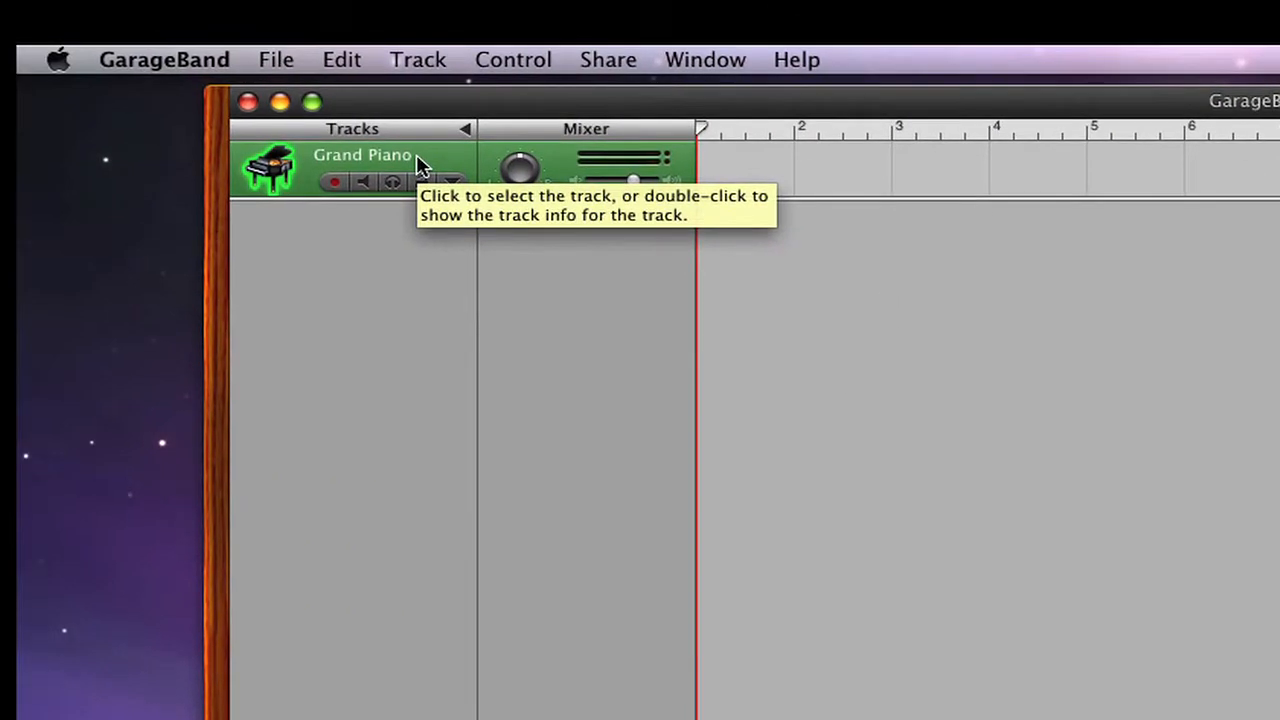
click(414, 62)
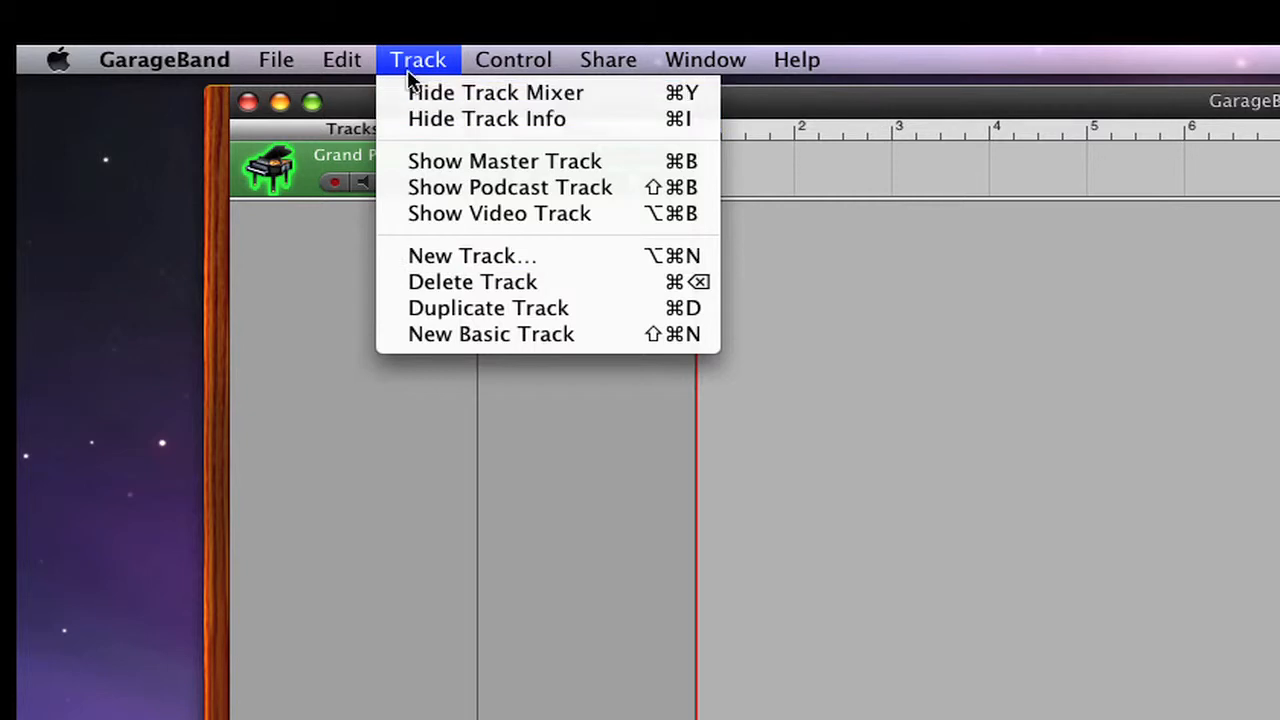
click(438, 264)
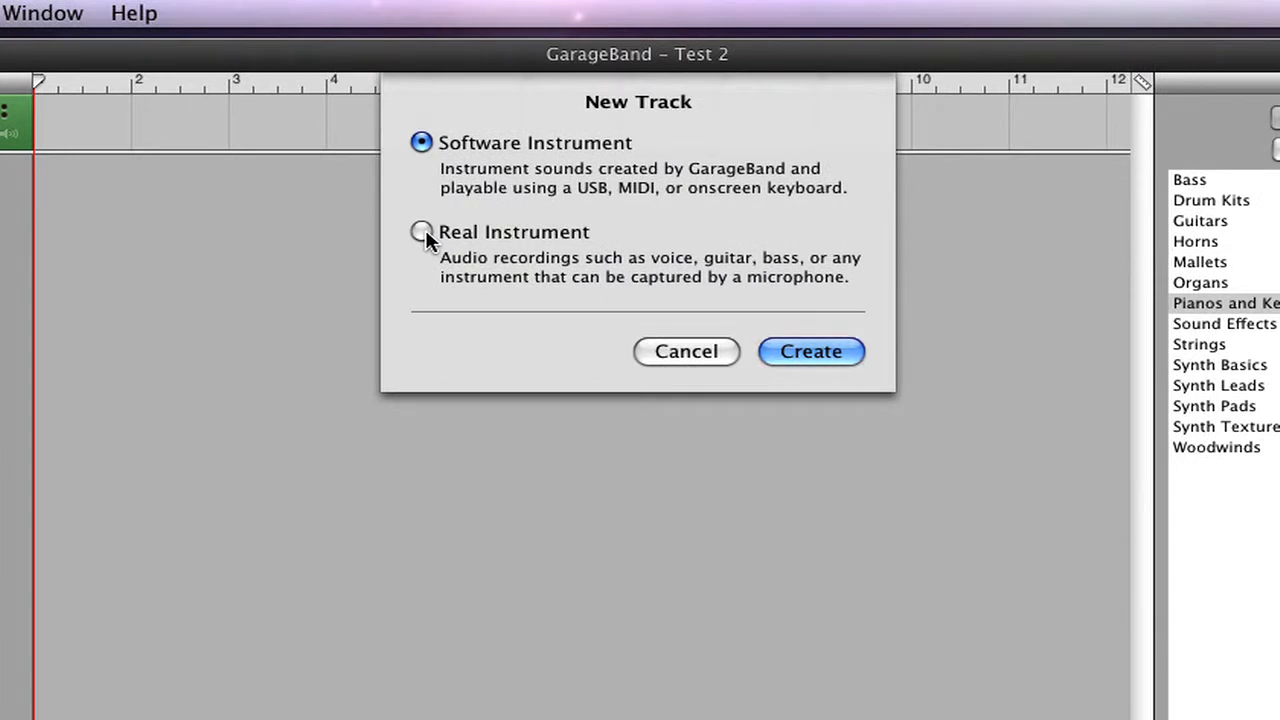
click(425, 231)
click(810, 352)
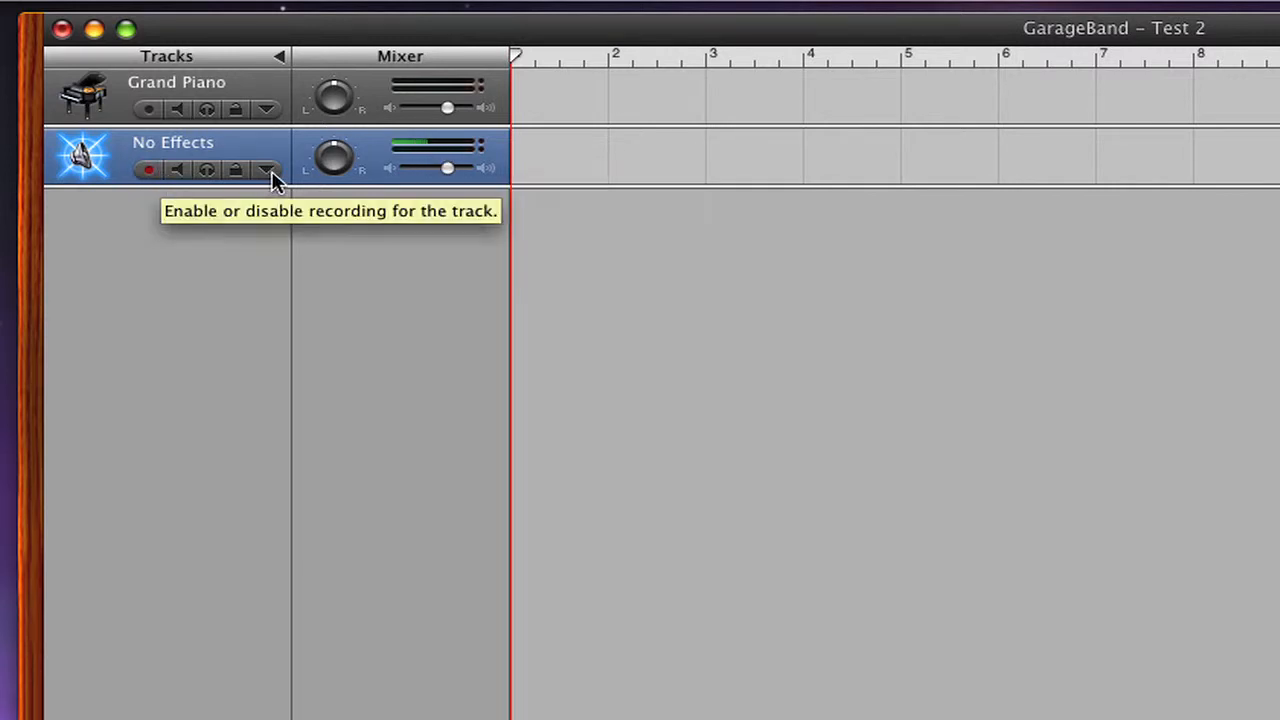
- Switch recording off and back on for the No Effects track, and delete the Grand Piano track
click(150, 174)
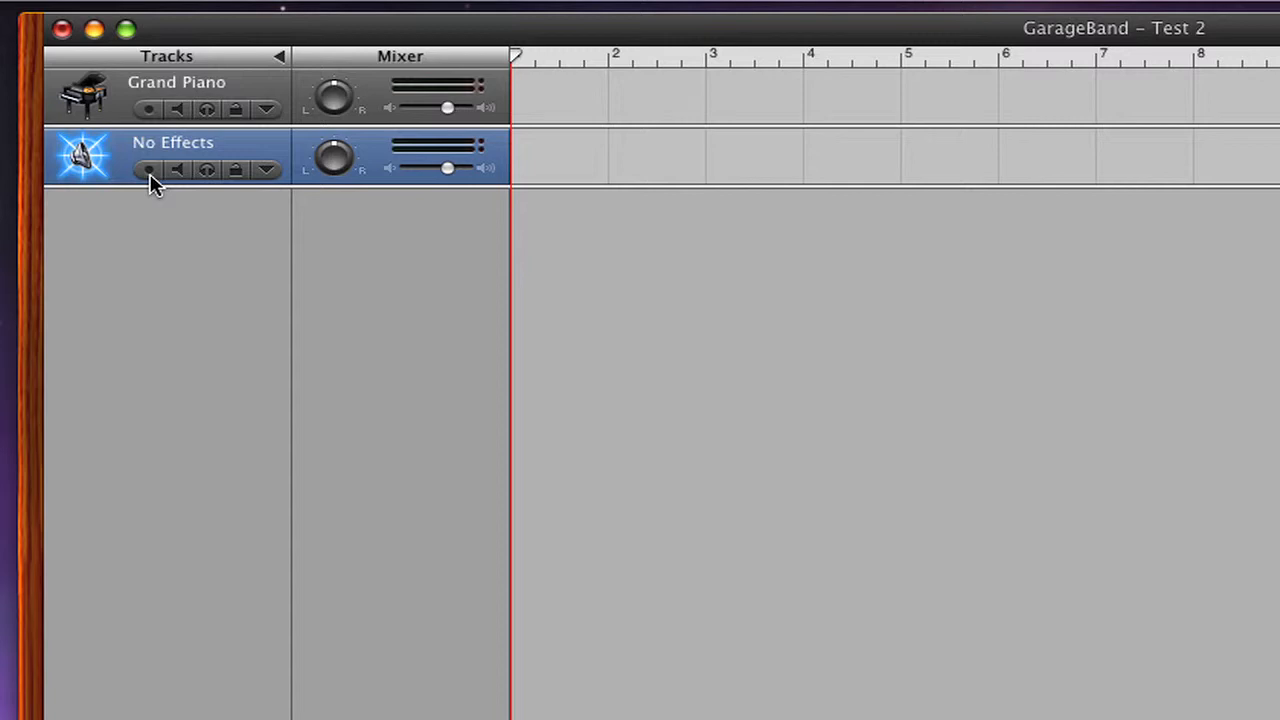
click(149, 170)
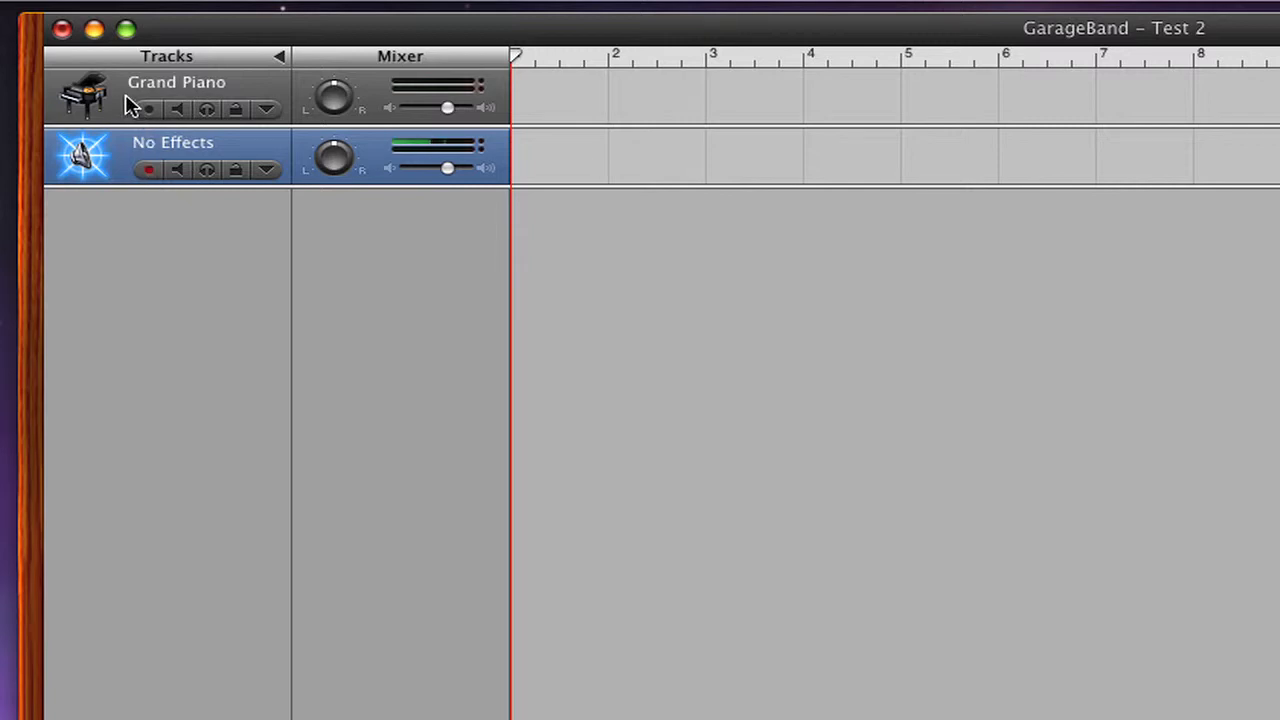
click(128, 104)
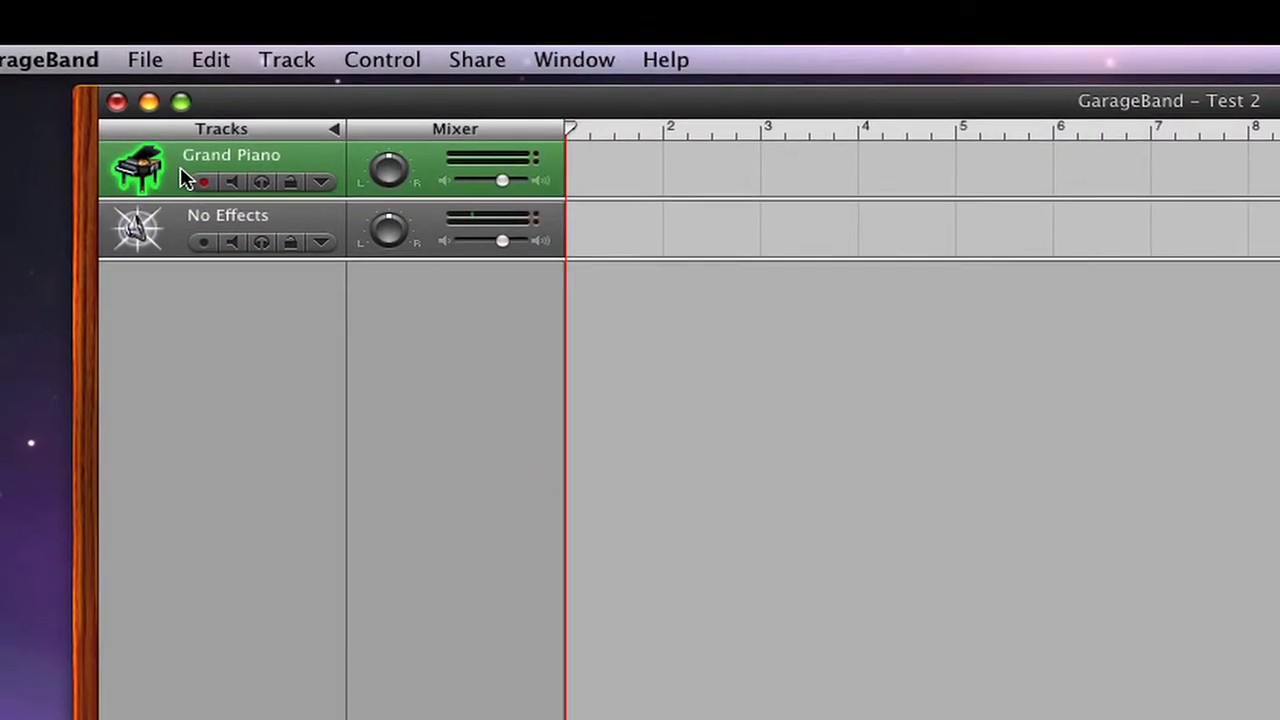
click(289, 64)
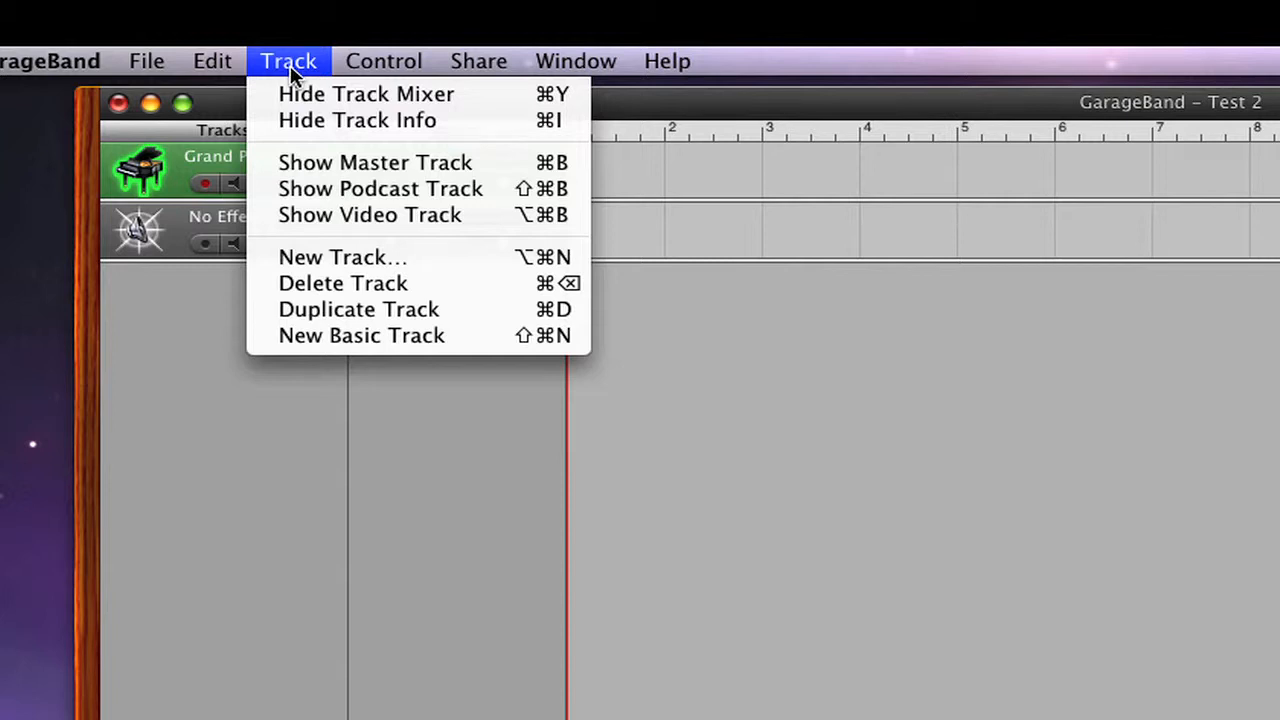
click(352, 287)
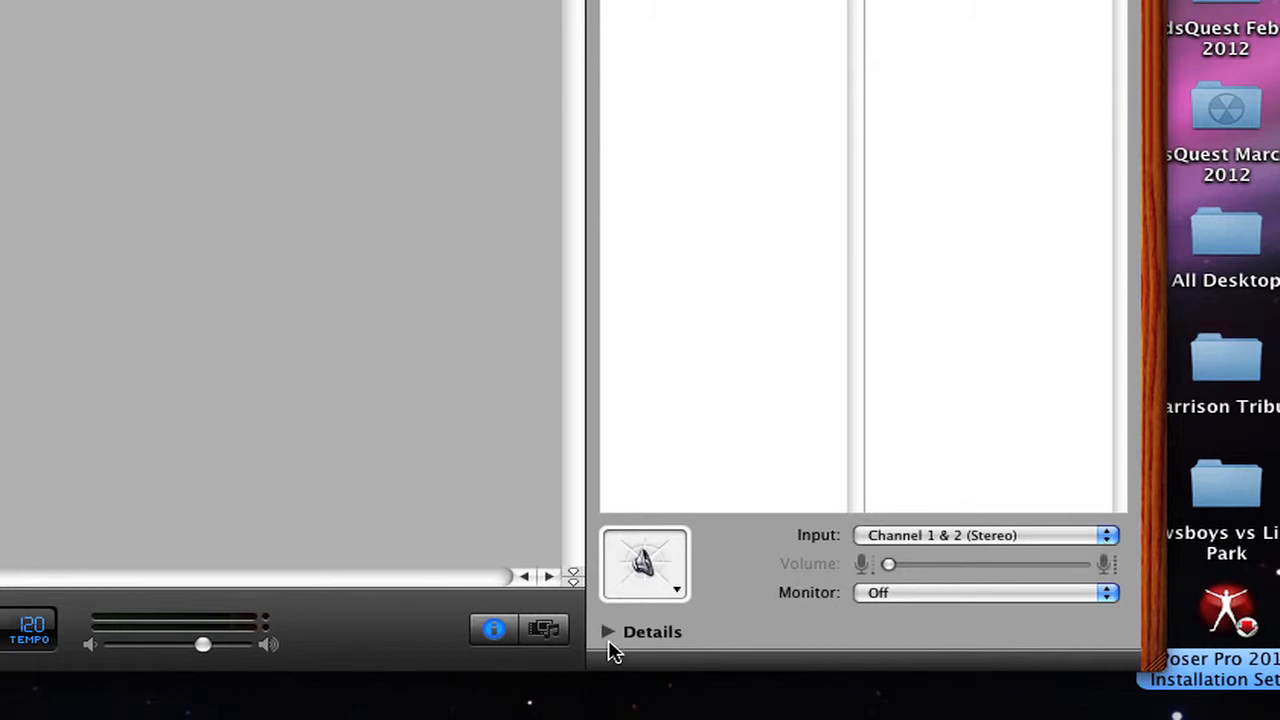
- Set the No Effects track's input to Channel 1 (Mono) in its track info
click(493, 630)
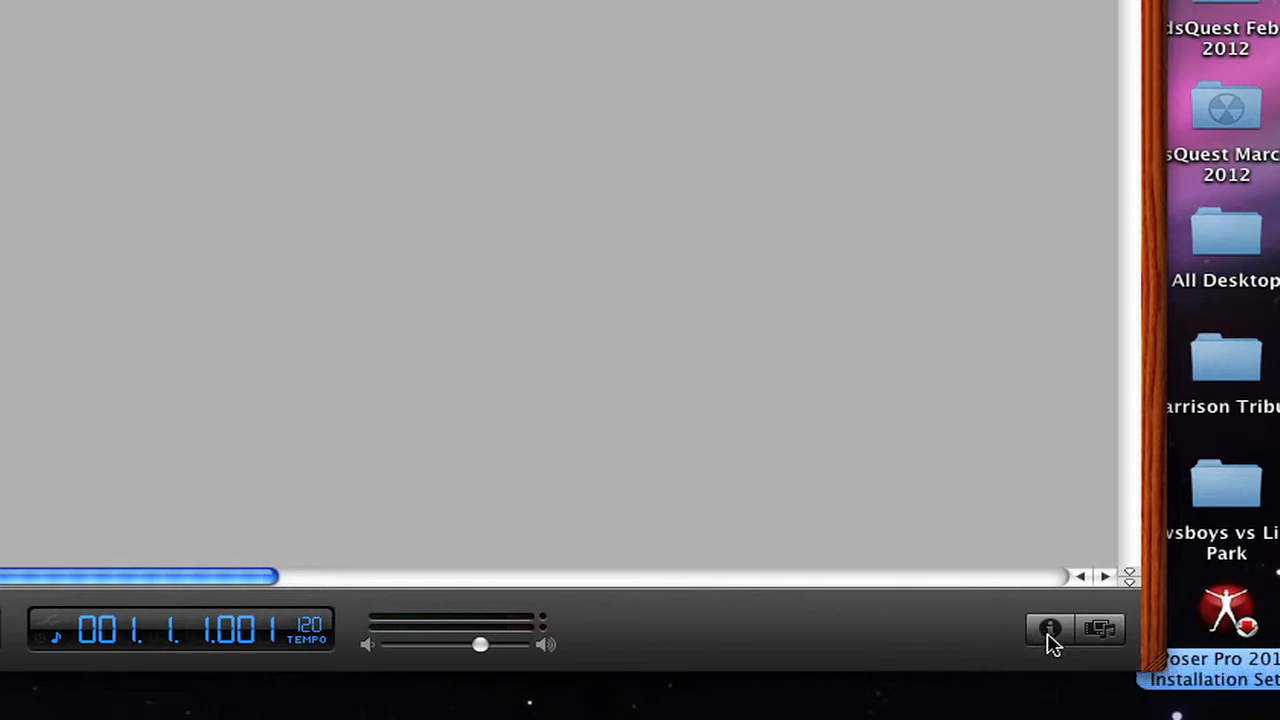
click(1050, 632)
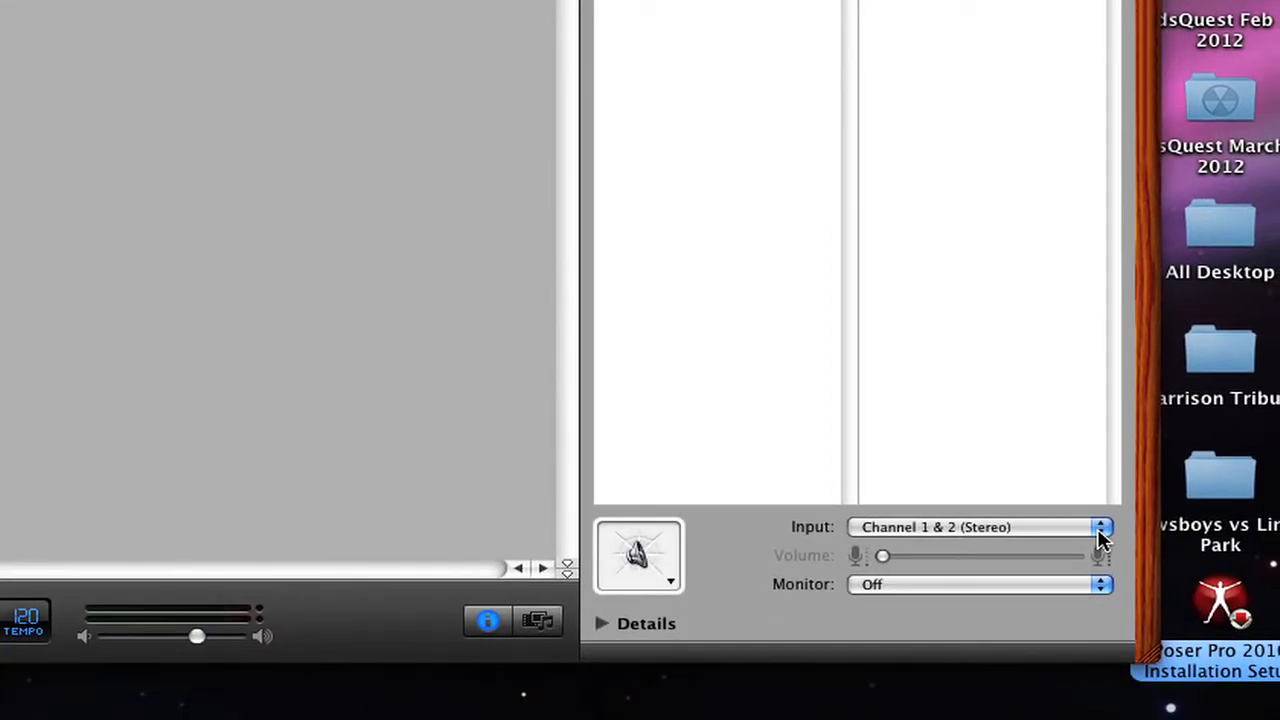
click(1100, 530)
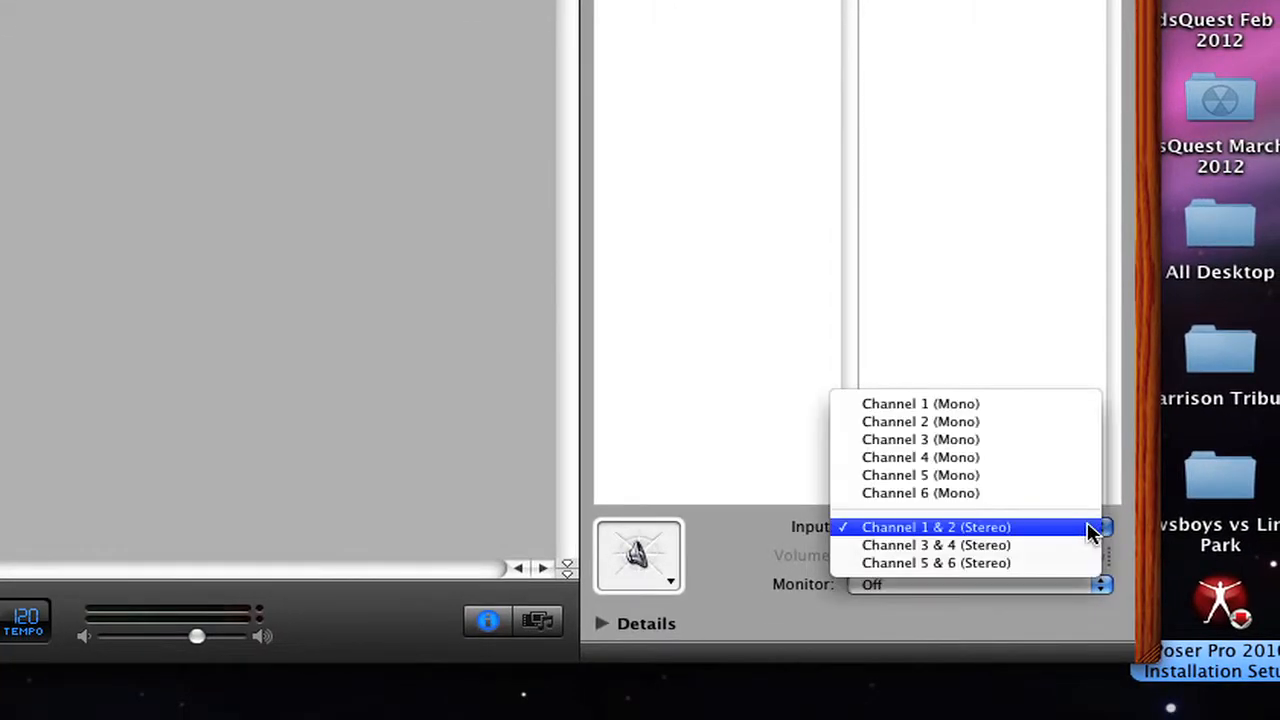
click(974, 406)
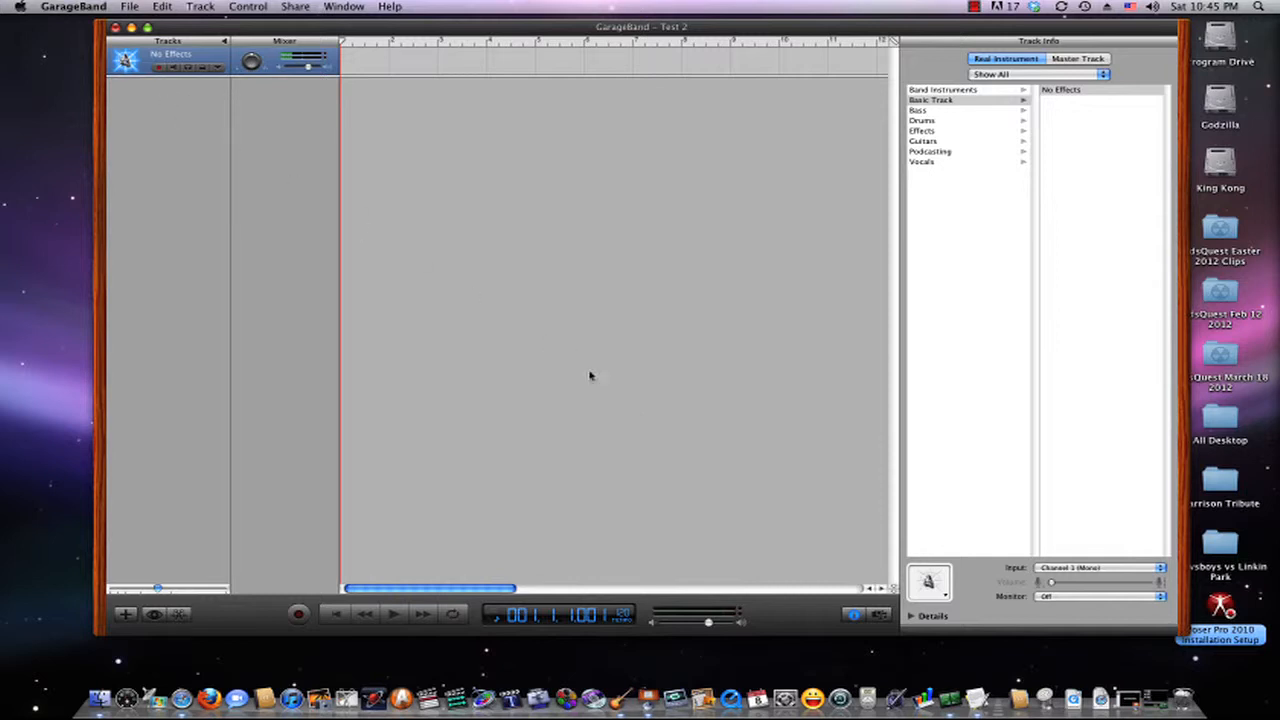
- Change the No Effects track's icon to the male silhouette with a microphone
click(938, 588)
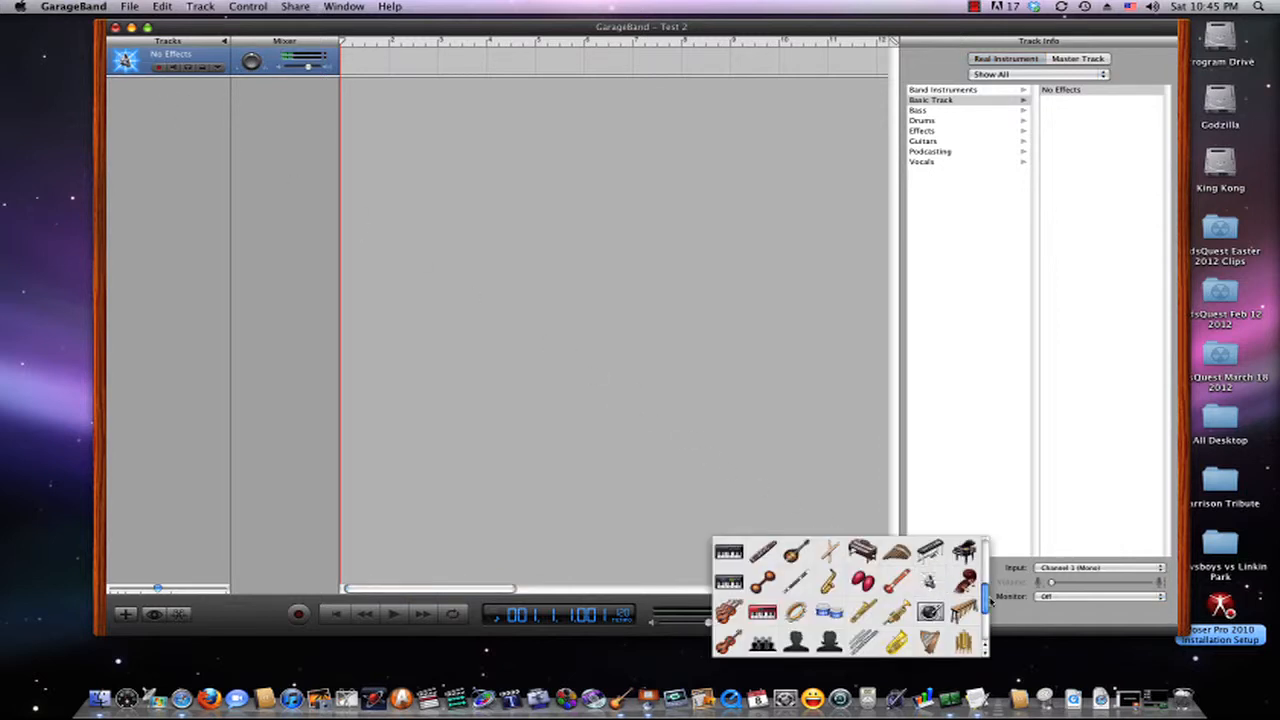
drag(987, 600, 985, 628)
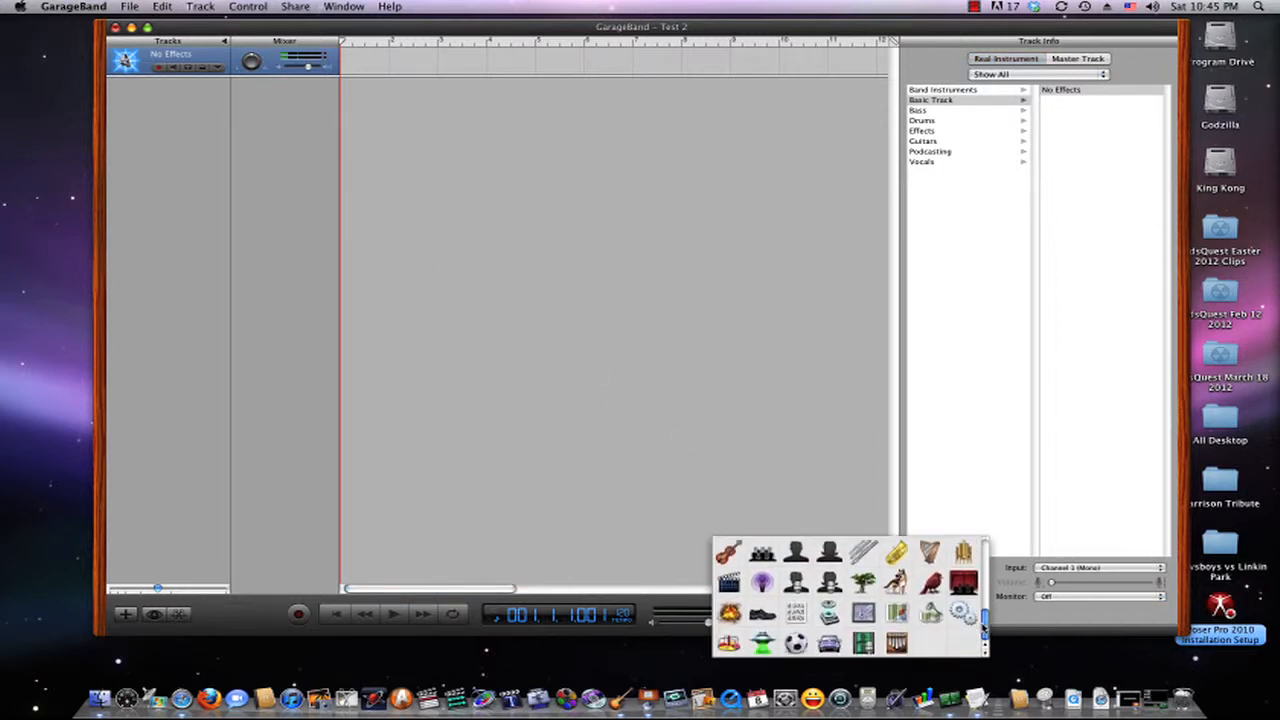
click(797, 586)
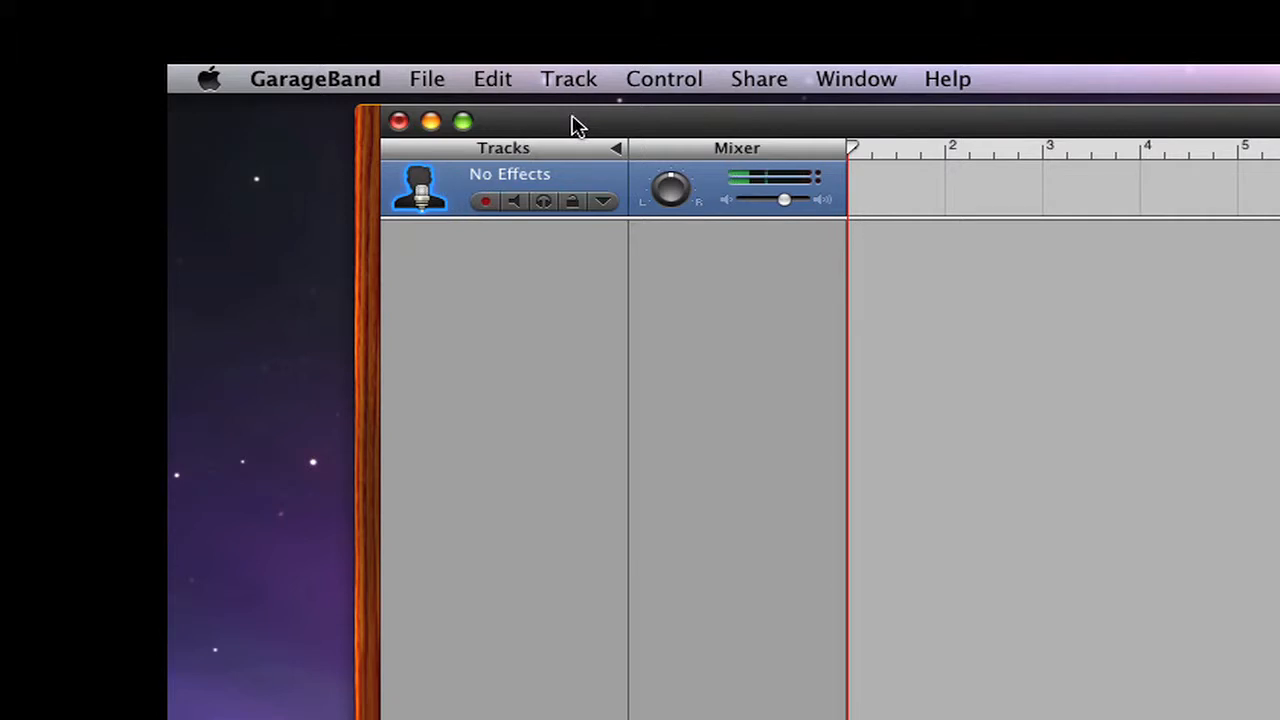
- Turn off the metronome for the project
click(380, 82)
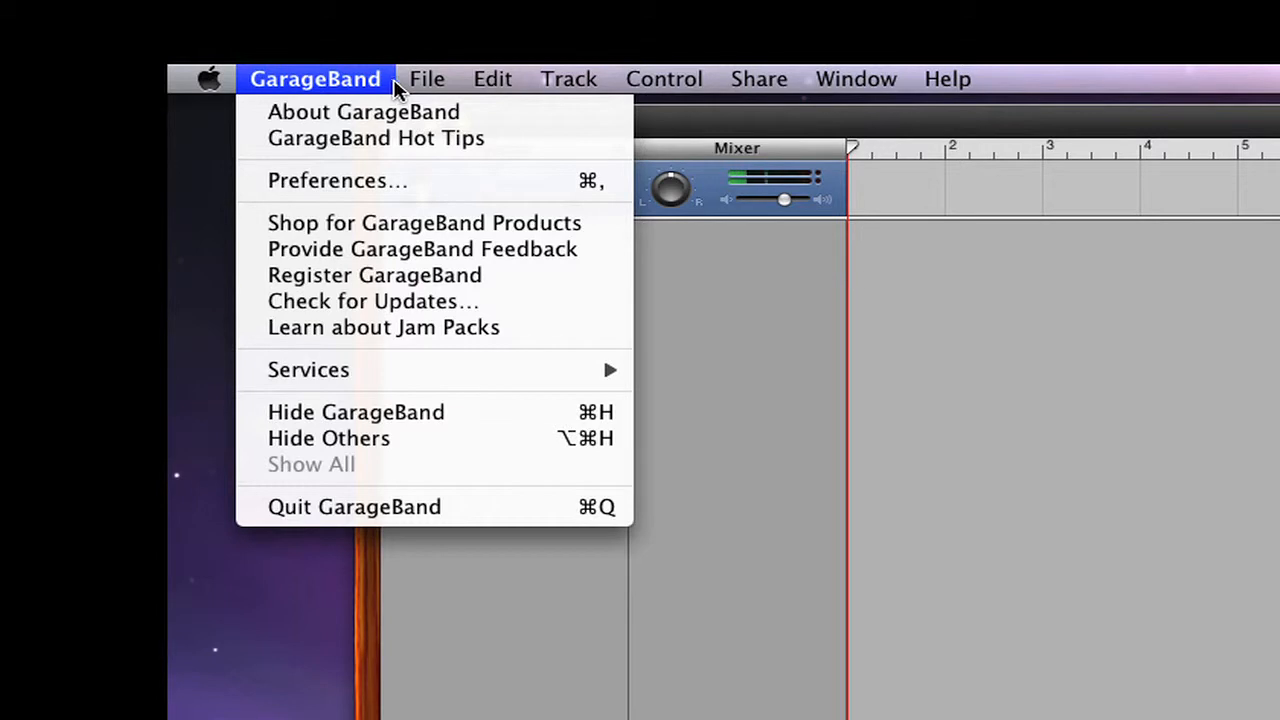
mouse_move(407, 88)
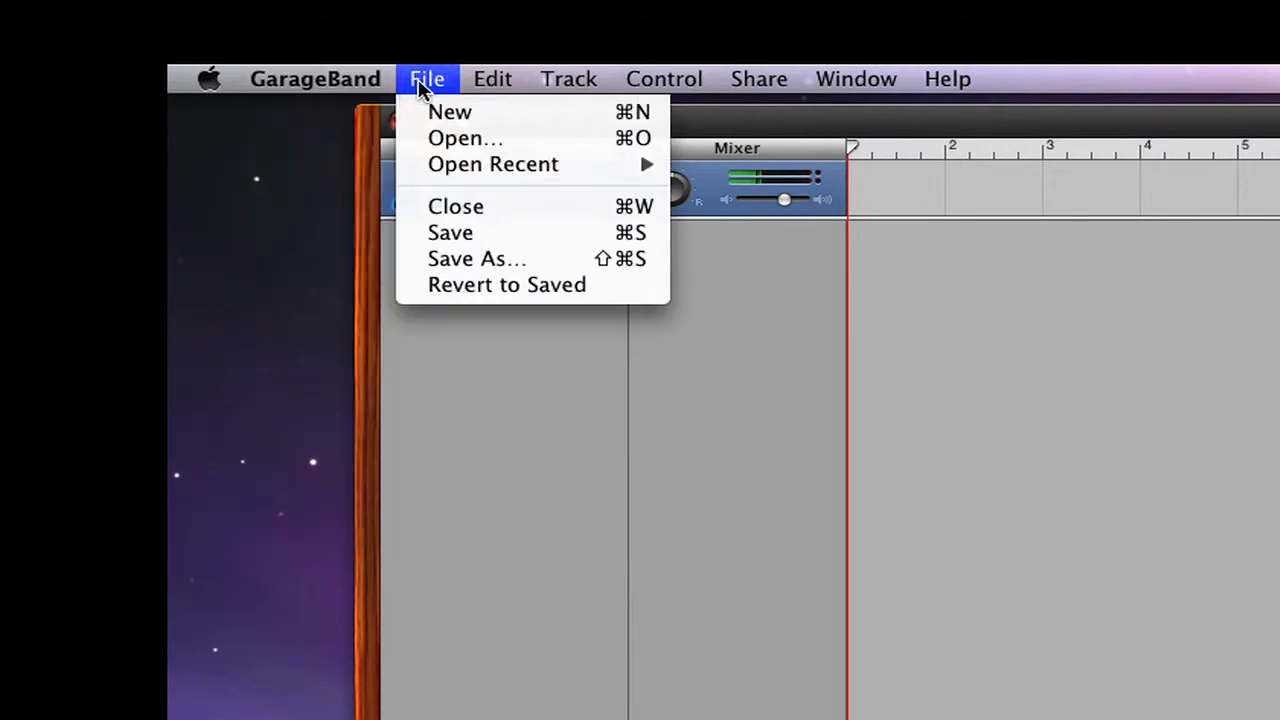
mouse_move(478, 86)
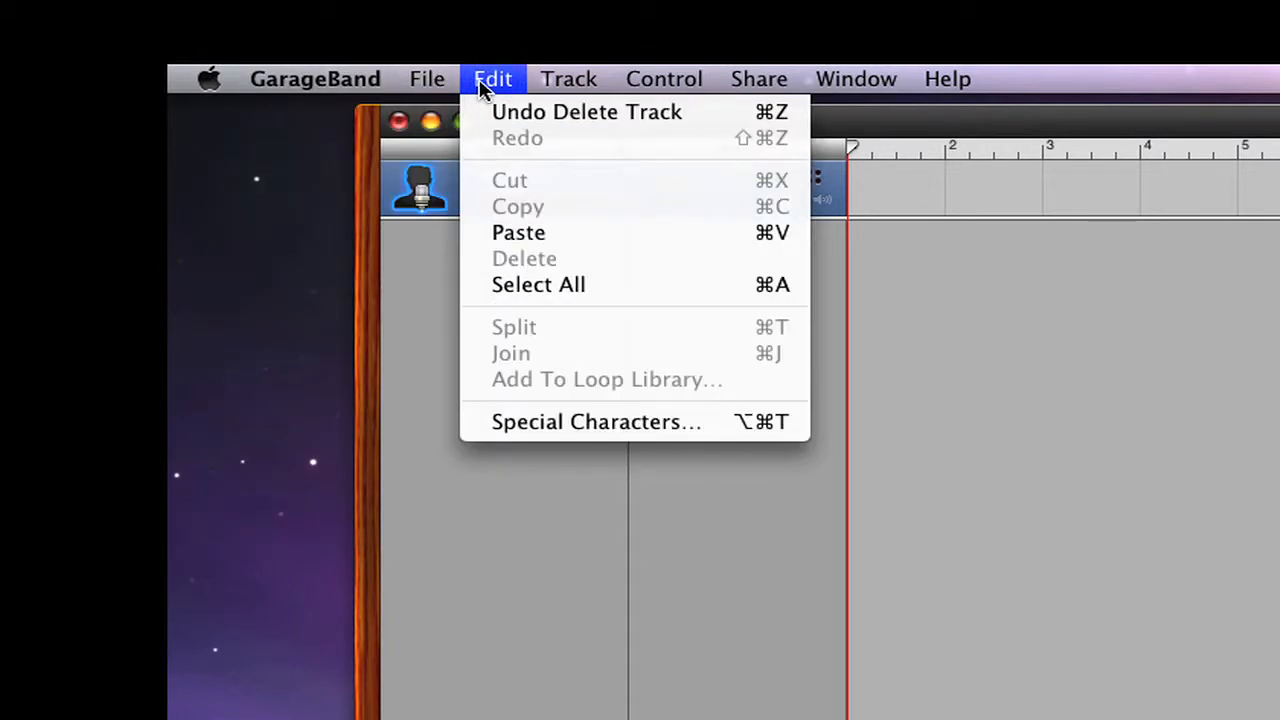
mouse_move(540, 90)
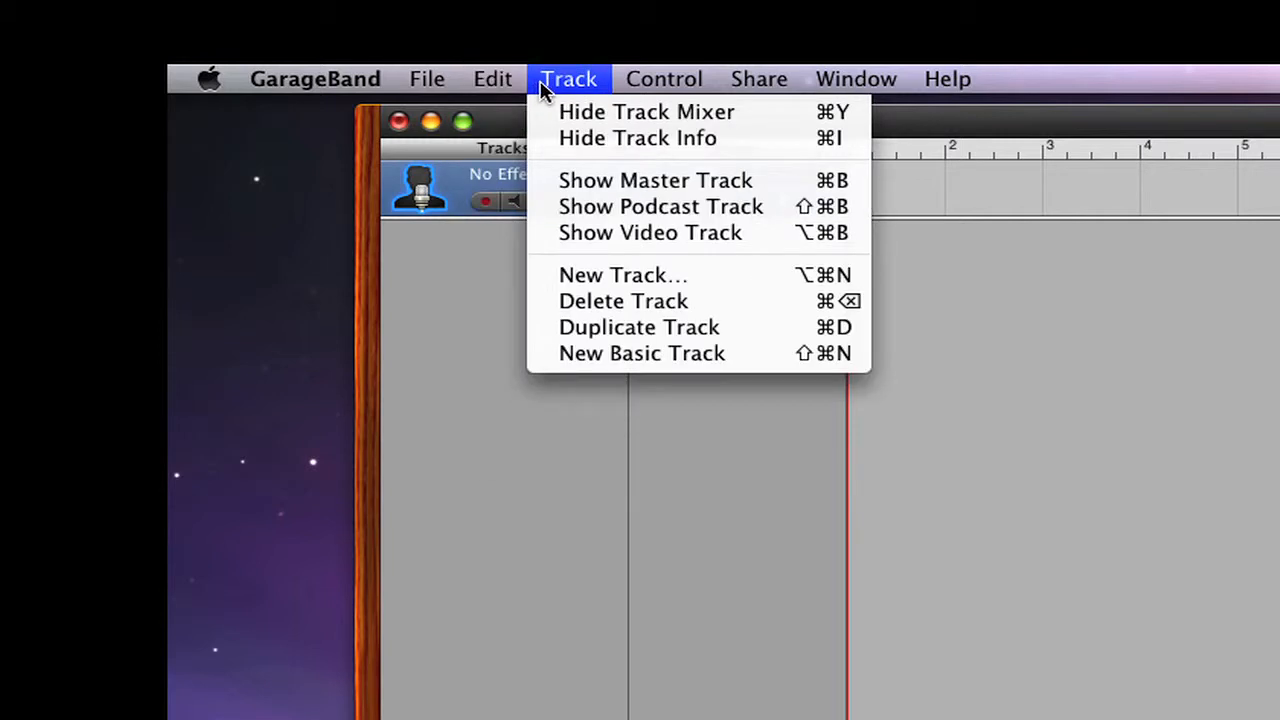
mouse_move(648, 92)
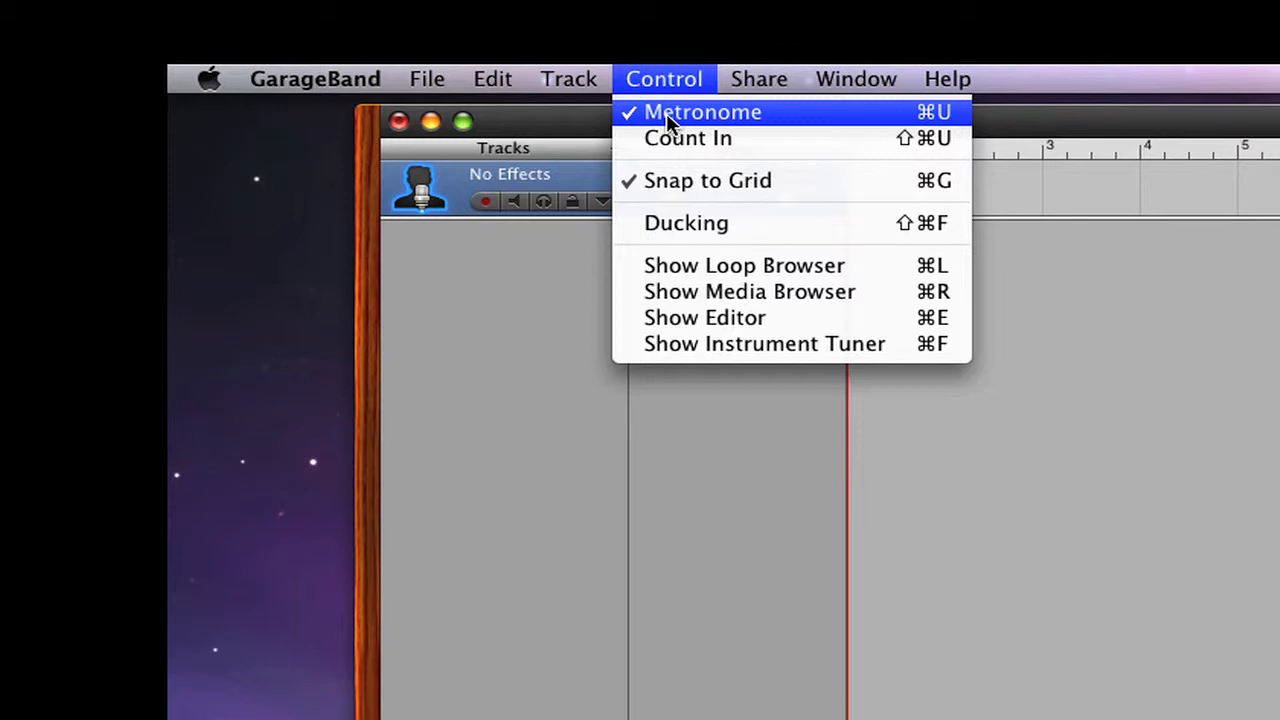
click(669, 121)
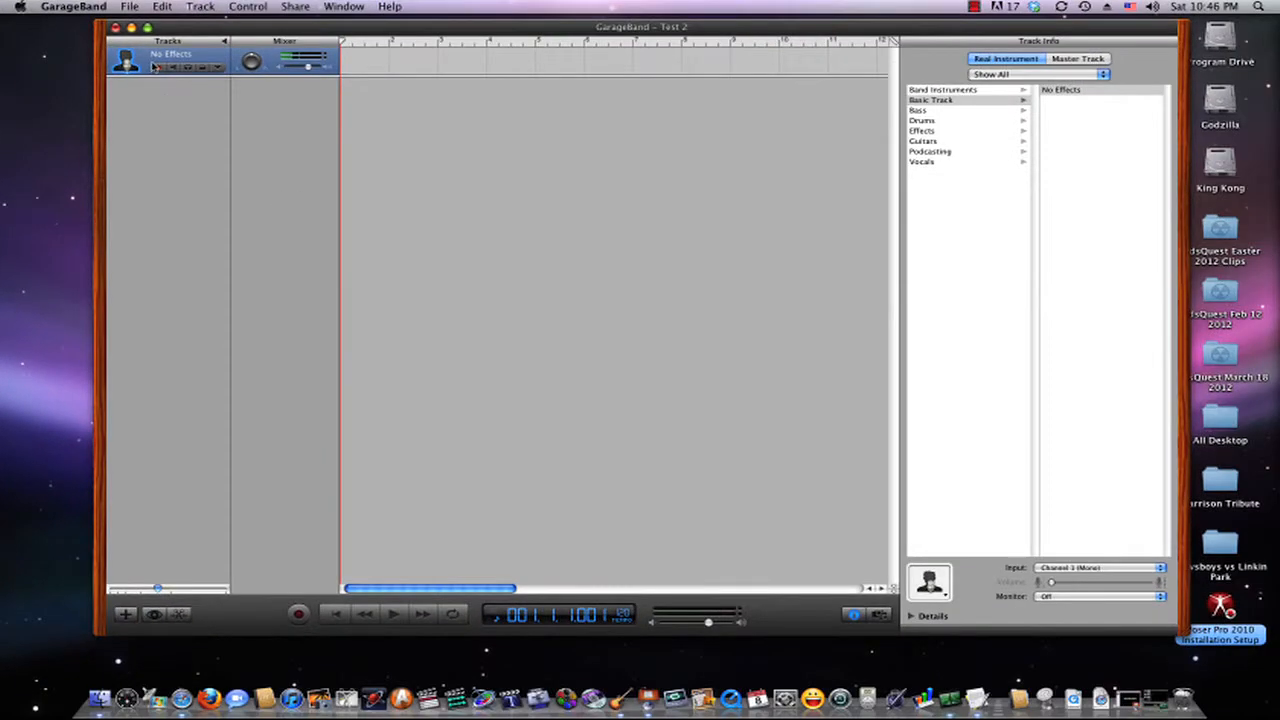
- Record a voiceover take about eight bars long on the No Effects track, and play it back from the beginning
click(301, 614)
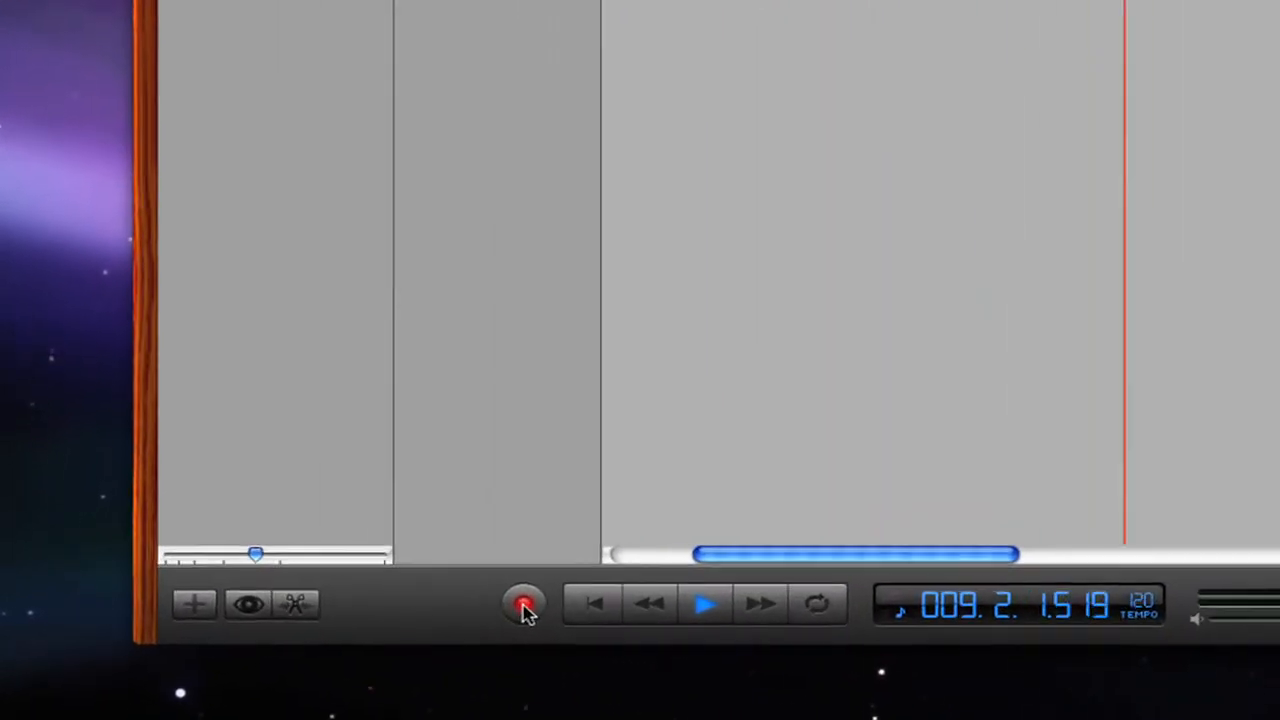
click(298, 616)
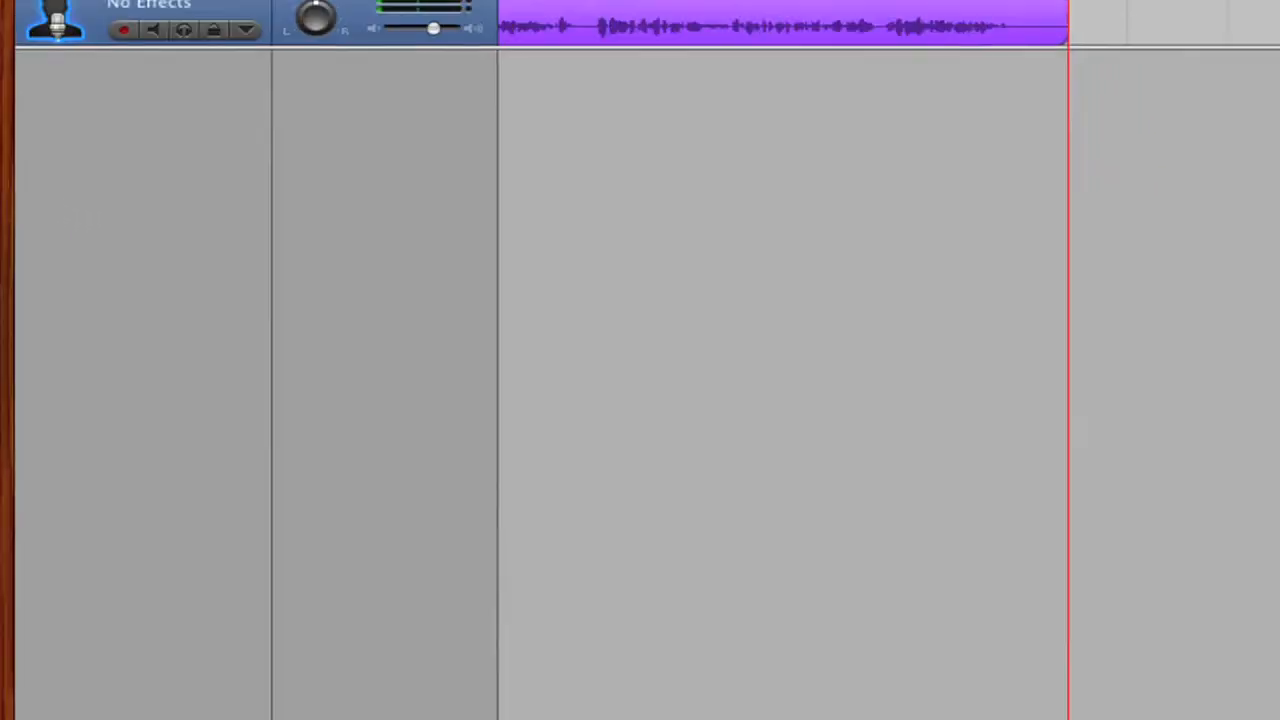
click(545, 86)
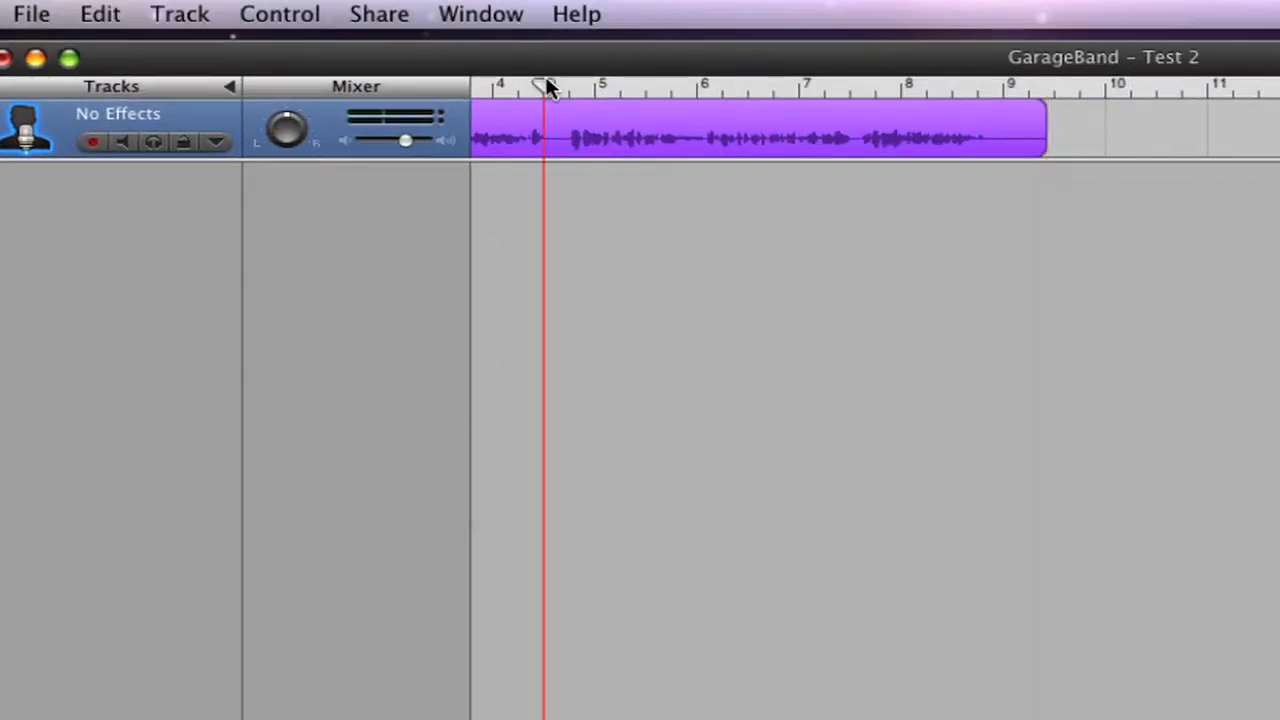
key(Home)
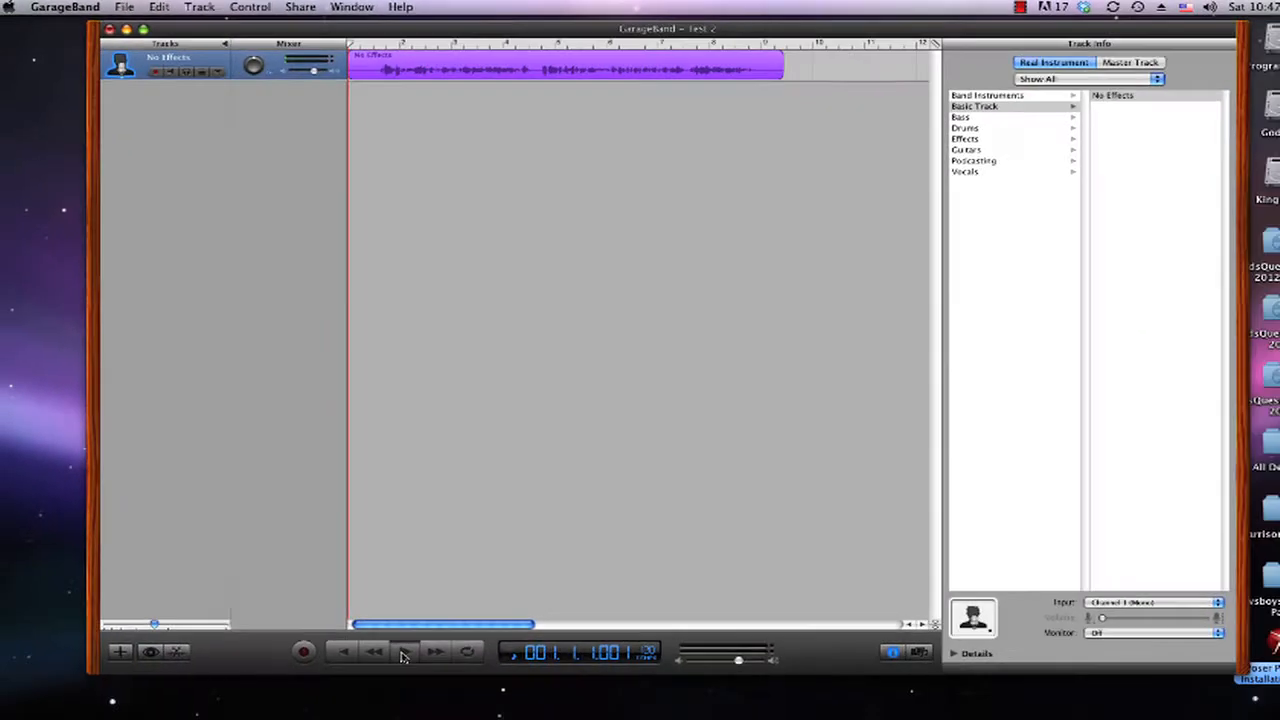
key(space)
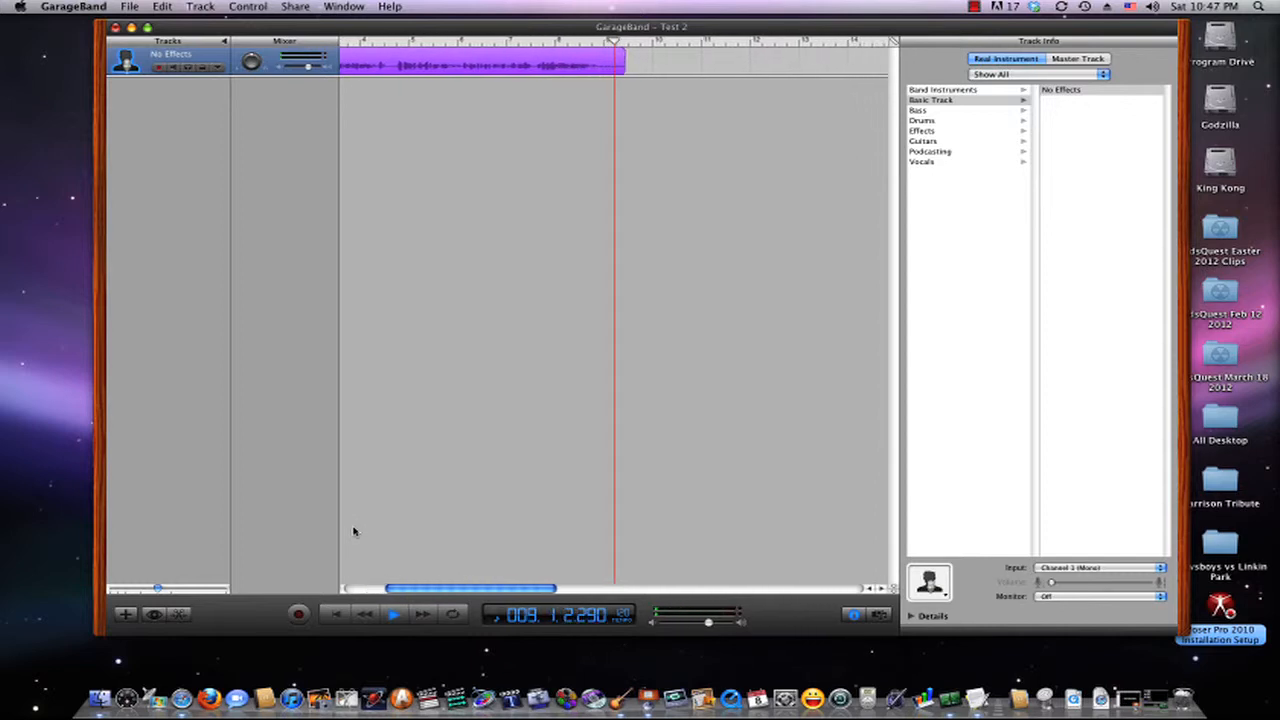
key(space)
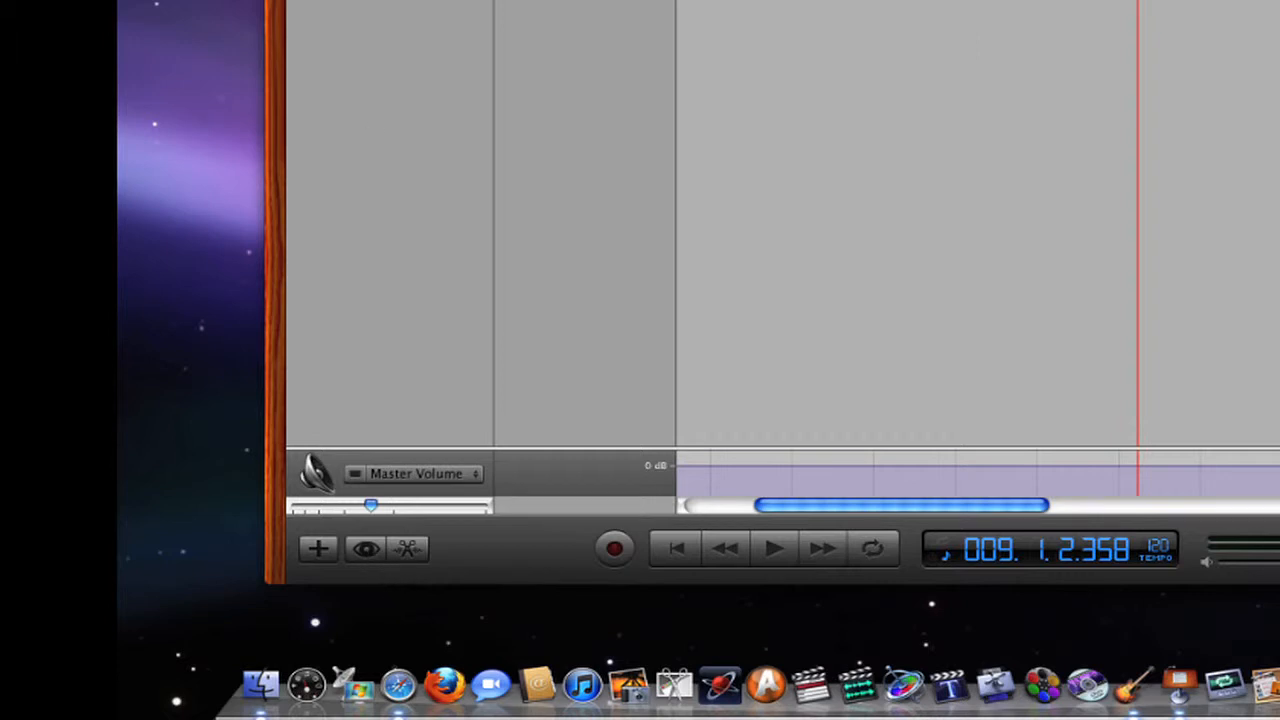
- Open the loop browser and list all of its jingles
click(366, 548)
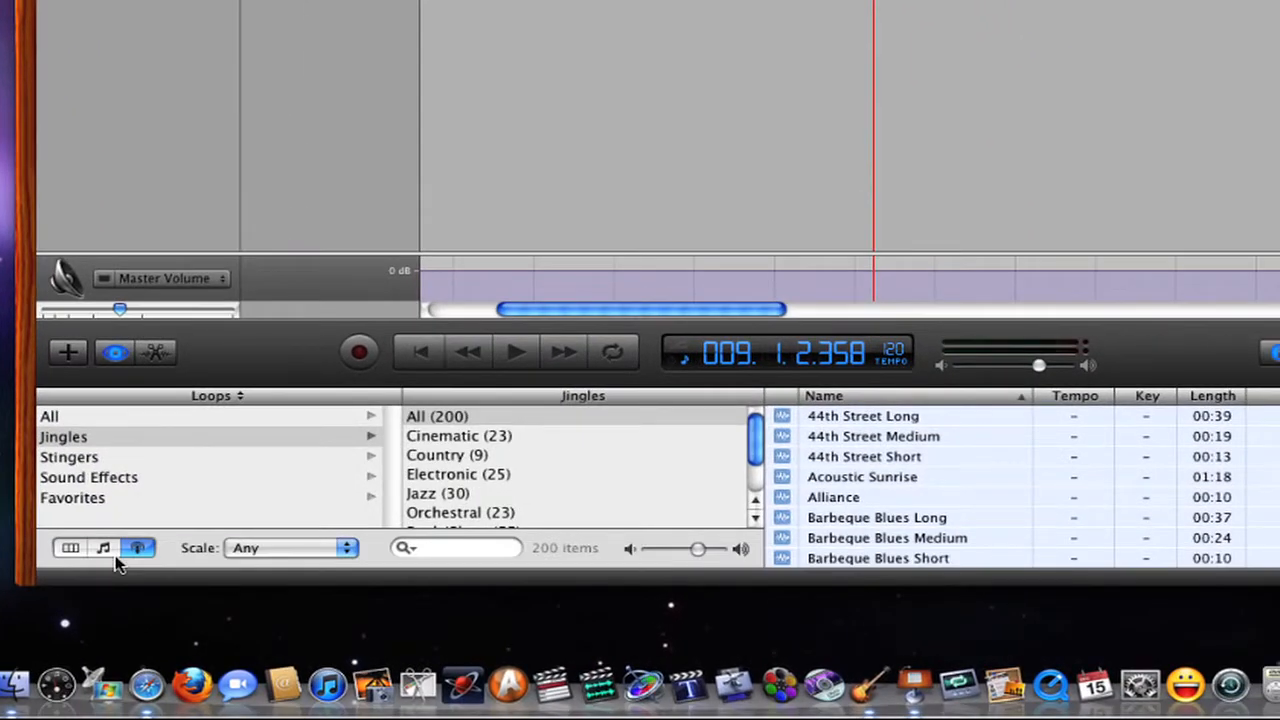
click(55, 416)
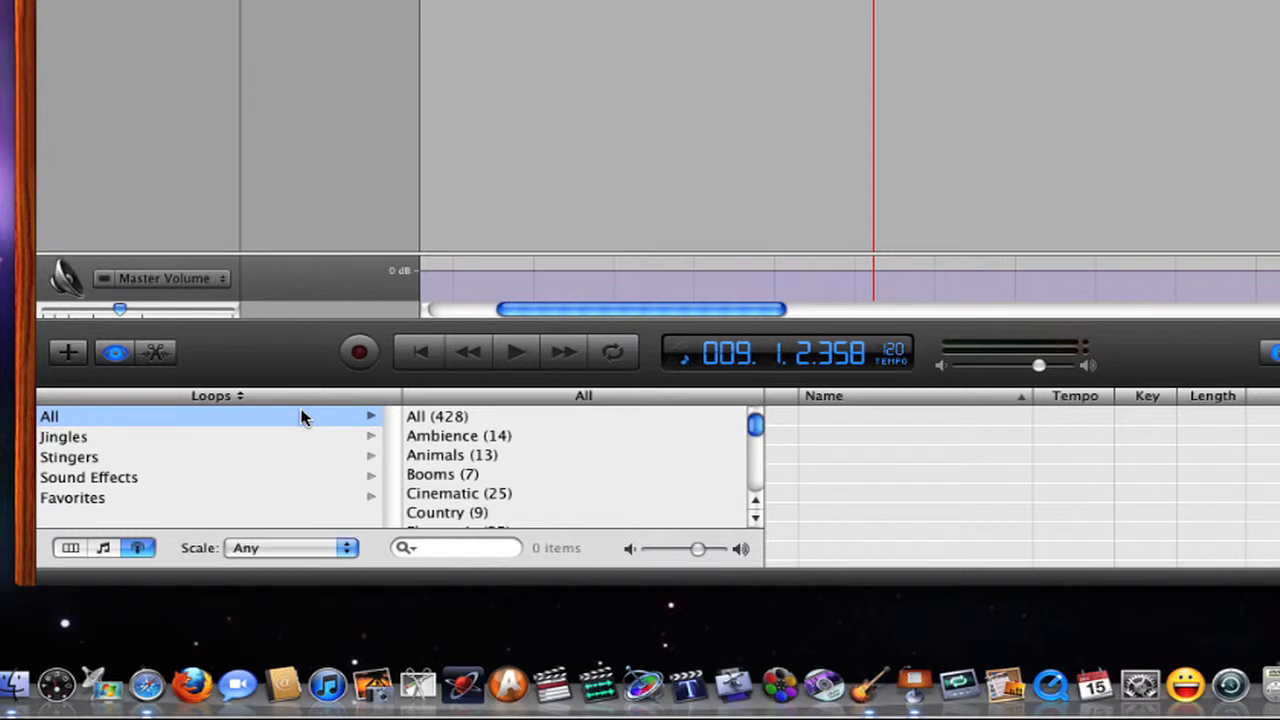
click(70, 438)
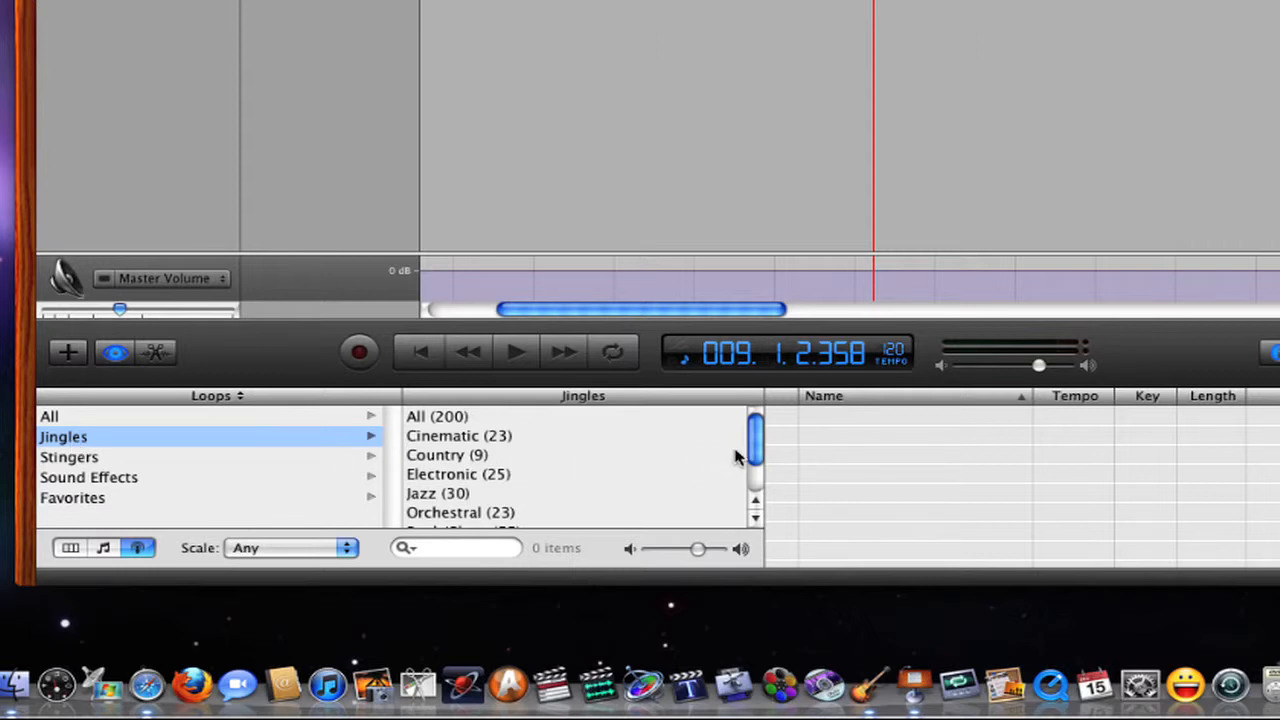
click(436, 417)
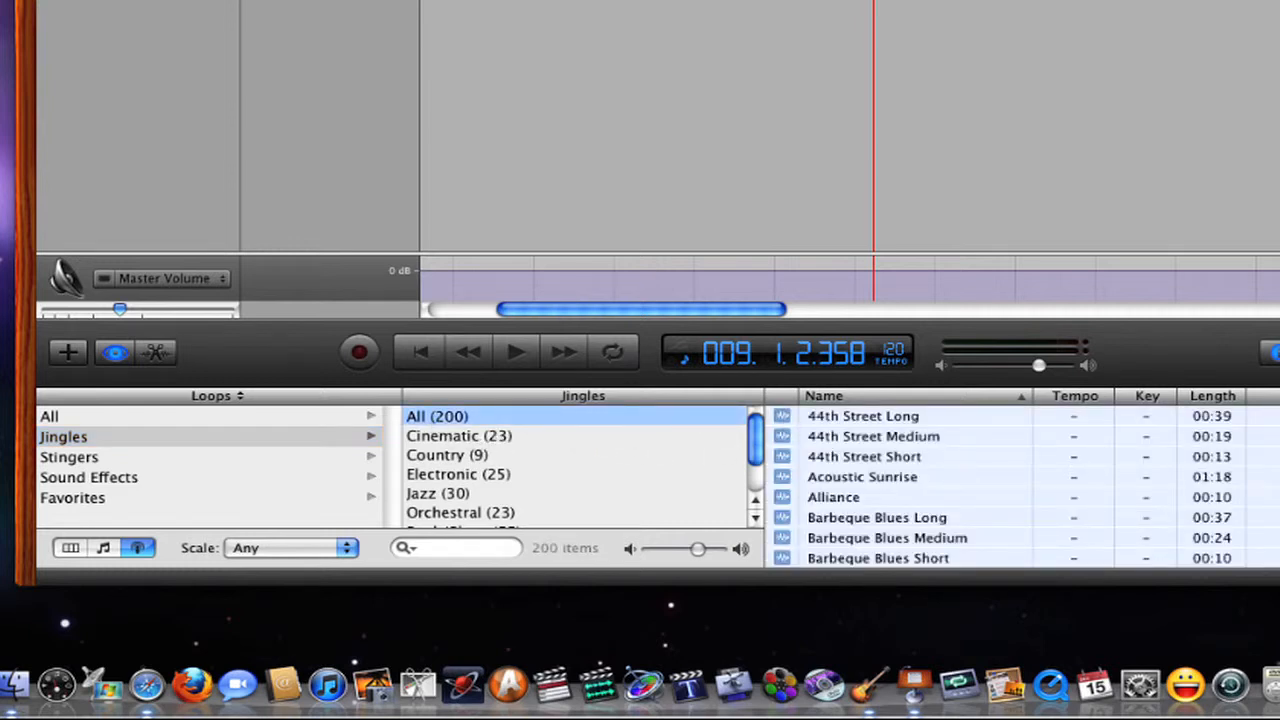
- Add the Electric Rodeo Medium jingle below the voiceover as a new track, starting at about bar 5
scroll(990, 470, down, 5)
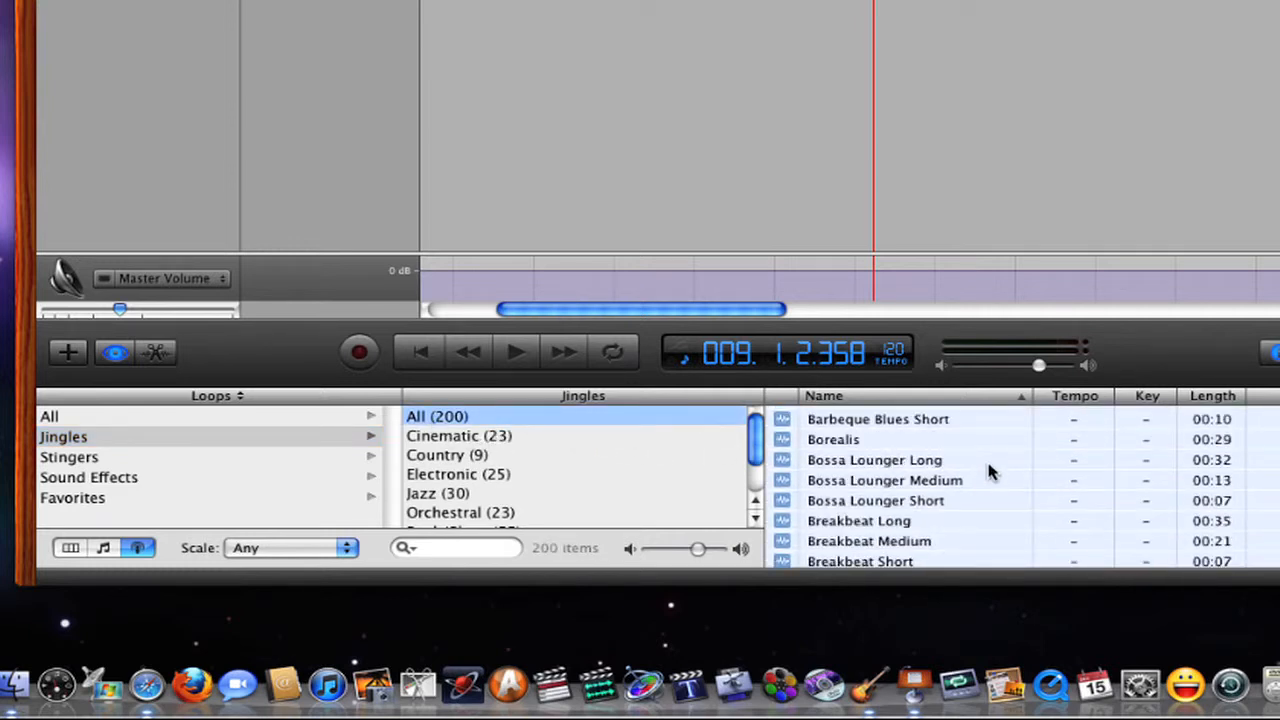
scroll(988, 470, down, 8)
scroll(990, 472, down, 3)
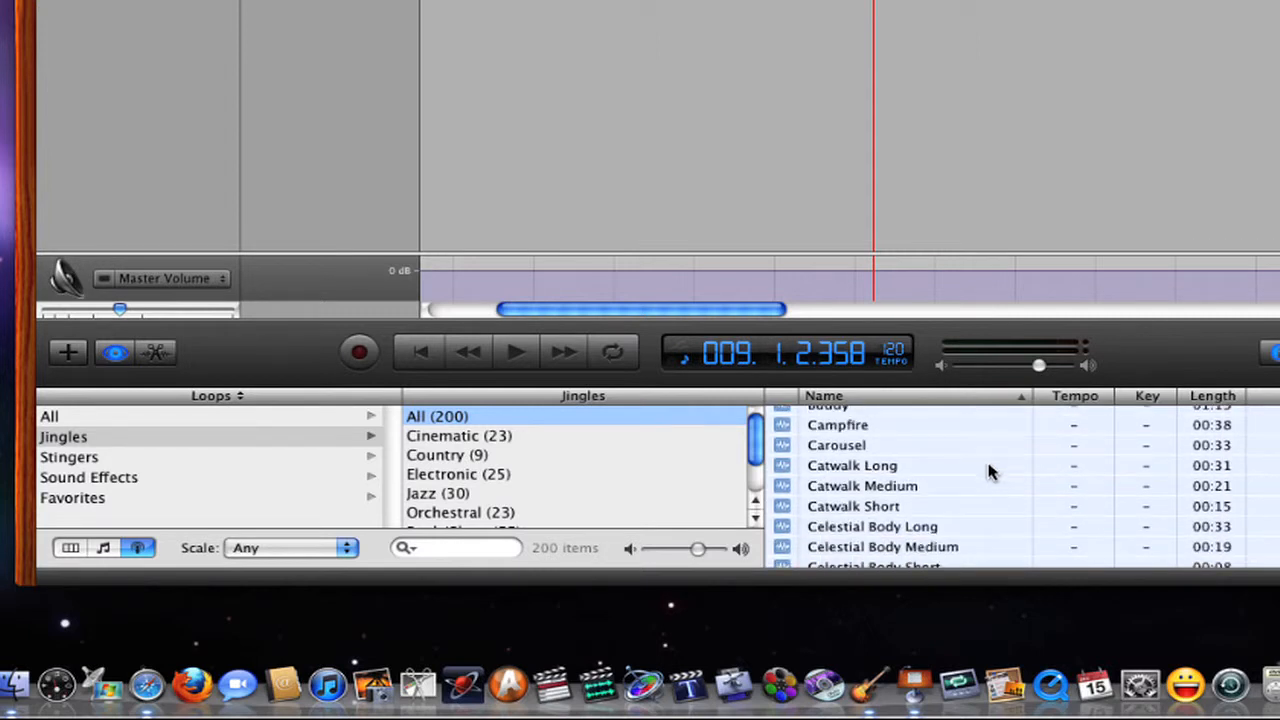
scroll(990, 472, down, 12)
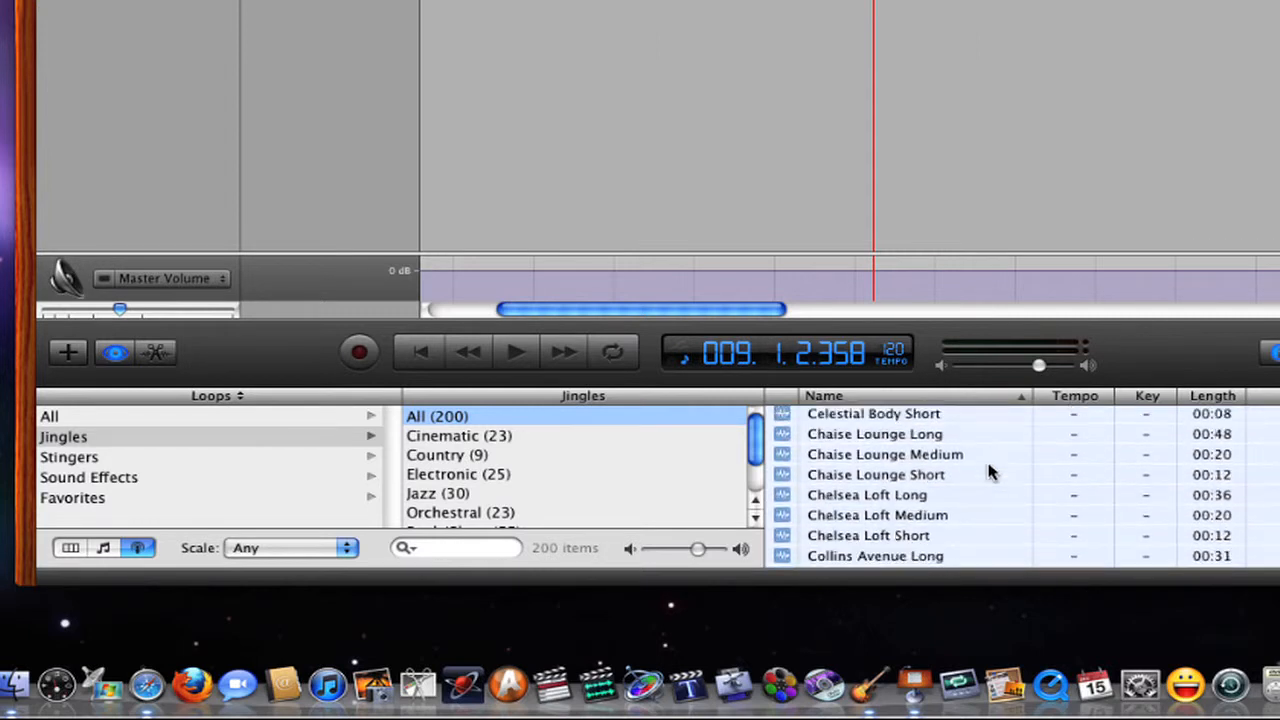
scroll(990, 472, down, 4)
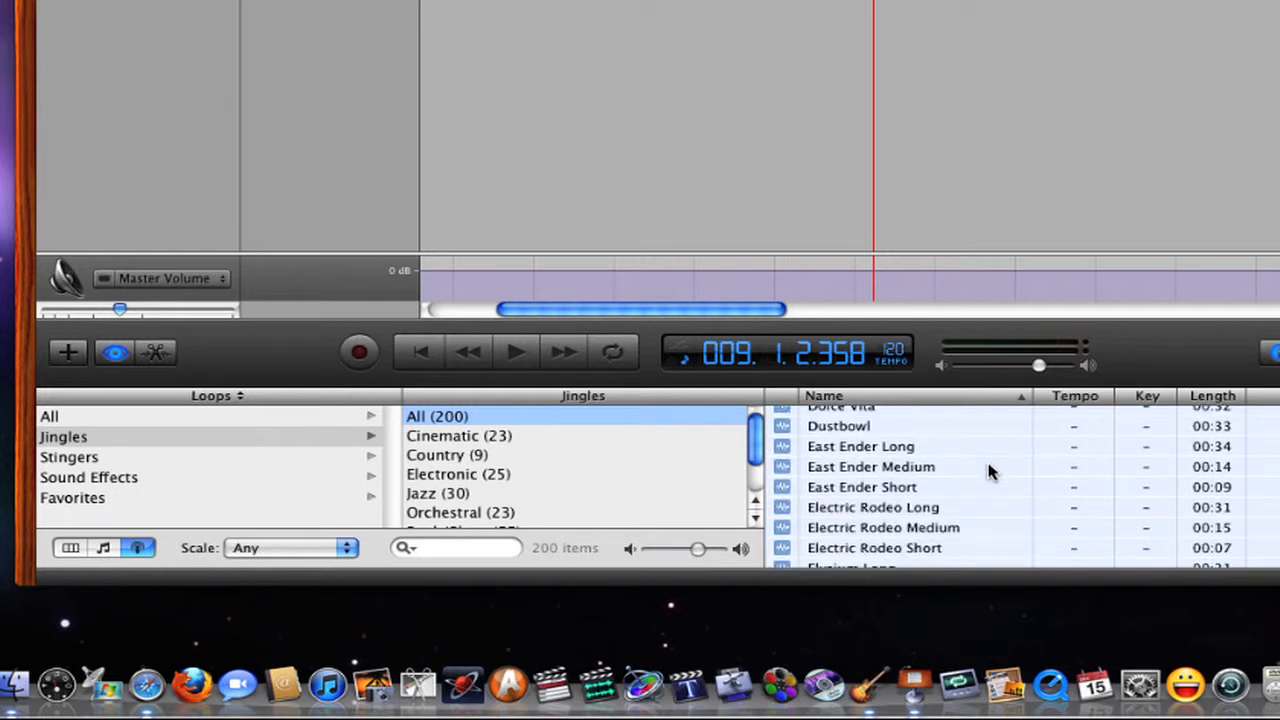
scroll(988, 472, down, 2)
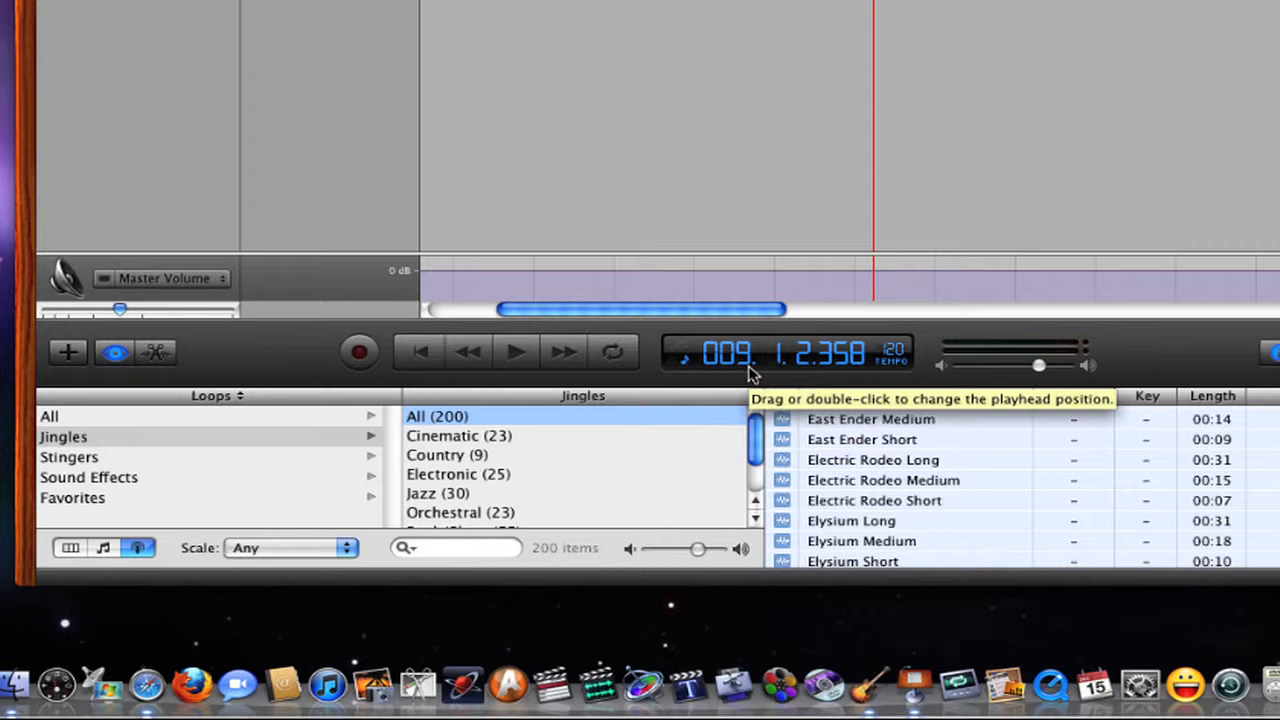
click(836, 481)
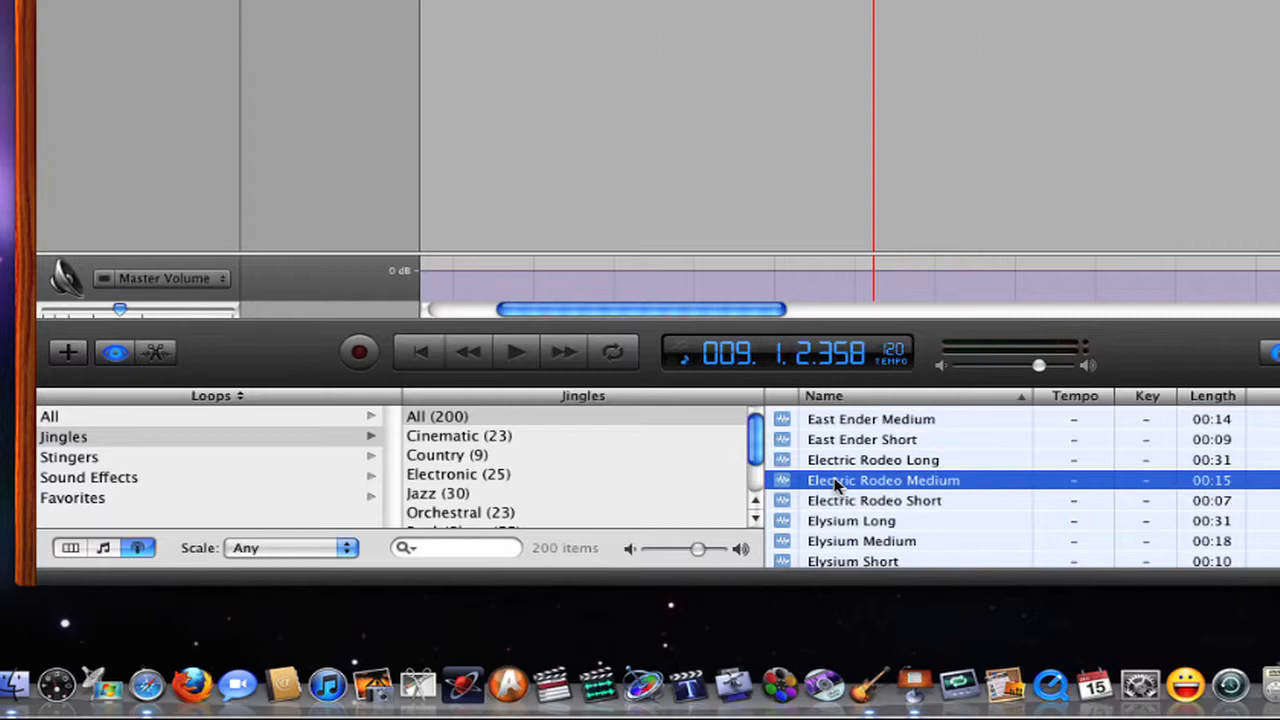
drag(836, 484, 575, 0)
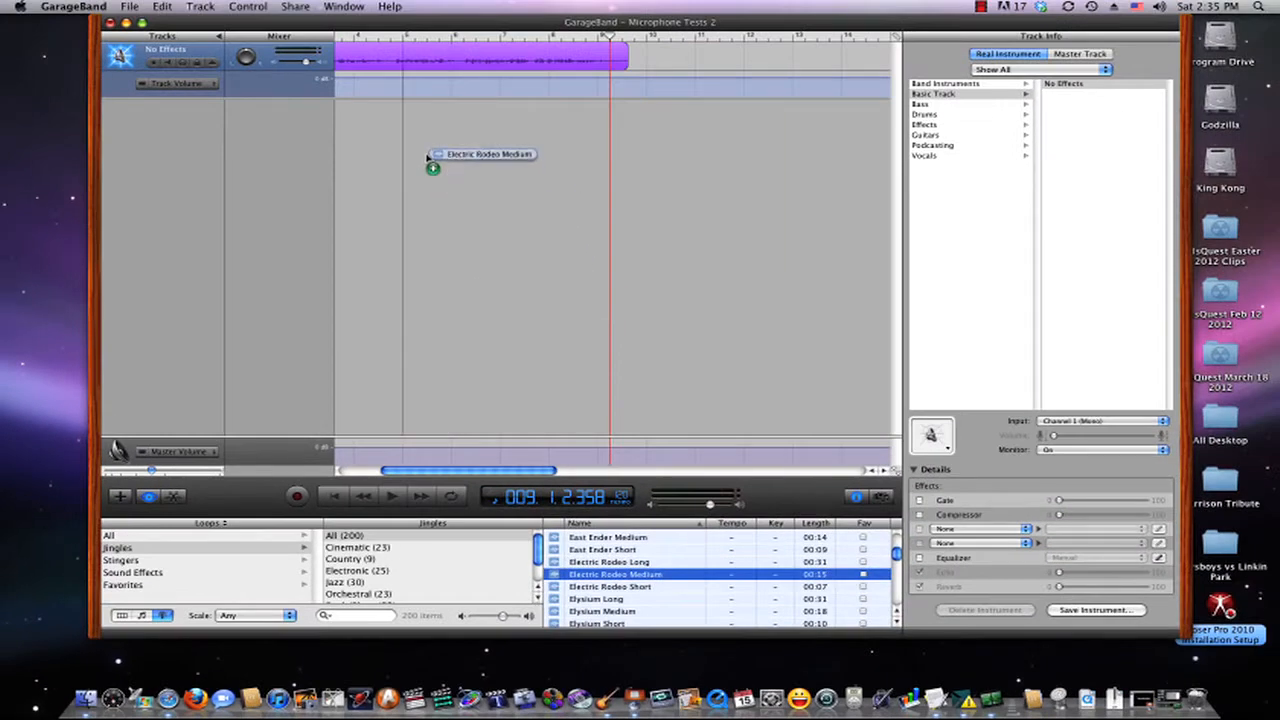
drag(428, 157, 404, 140)
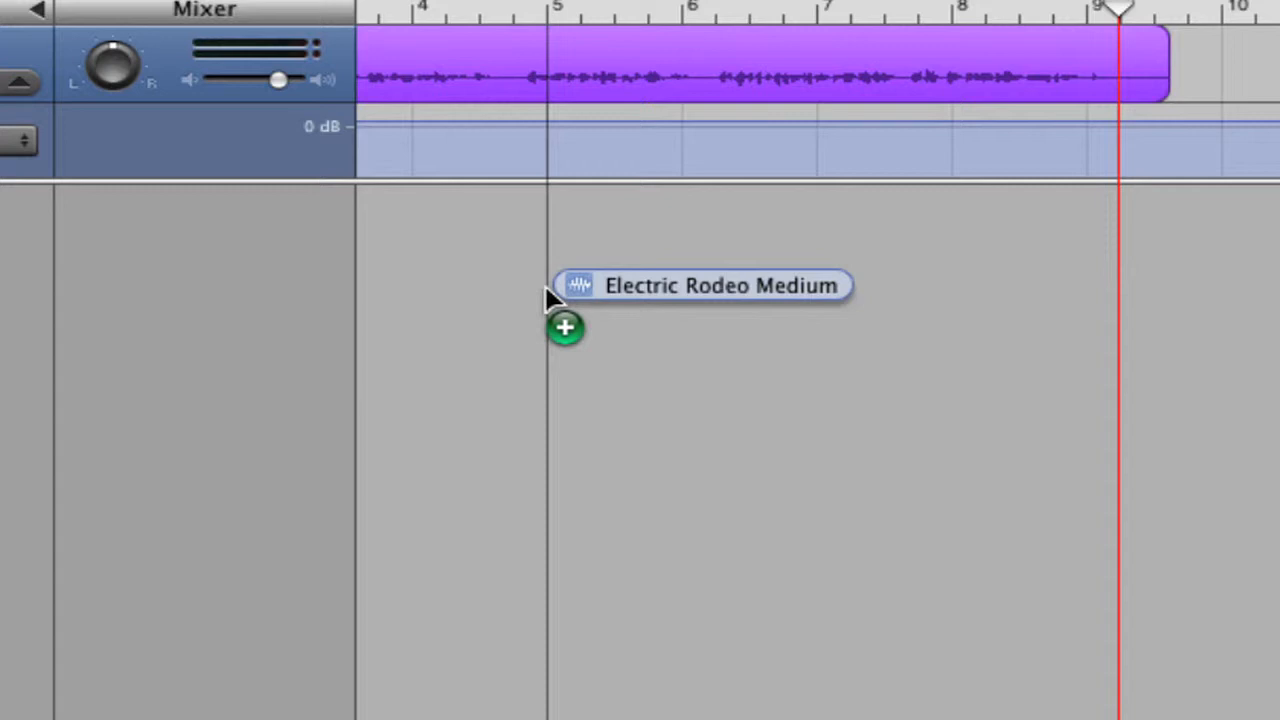
drag(545, 289, 545, 289)
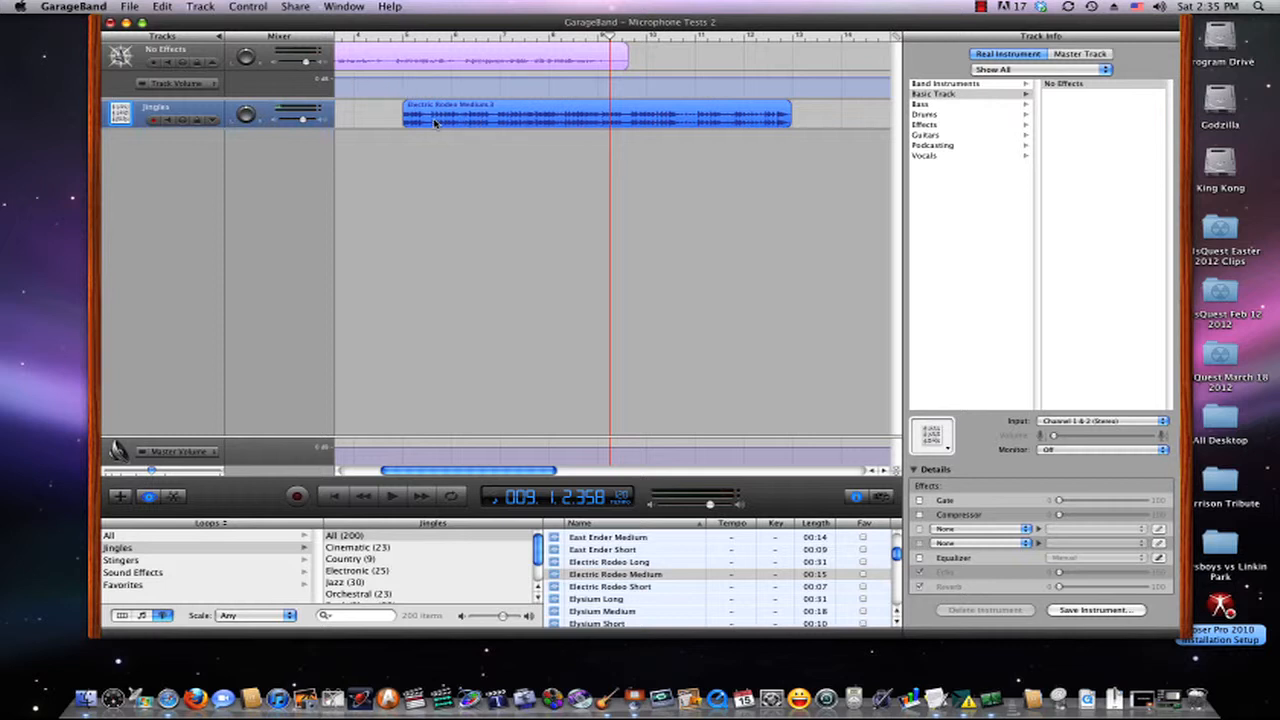
- Turn on Snap to Grid and reposition the Electric Rodeo Medium region to start about a quarter past bar 5
drag(434, 121, 399, 122)
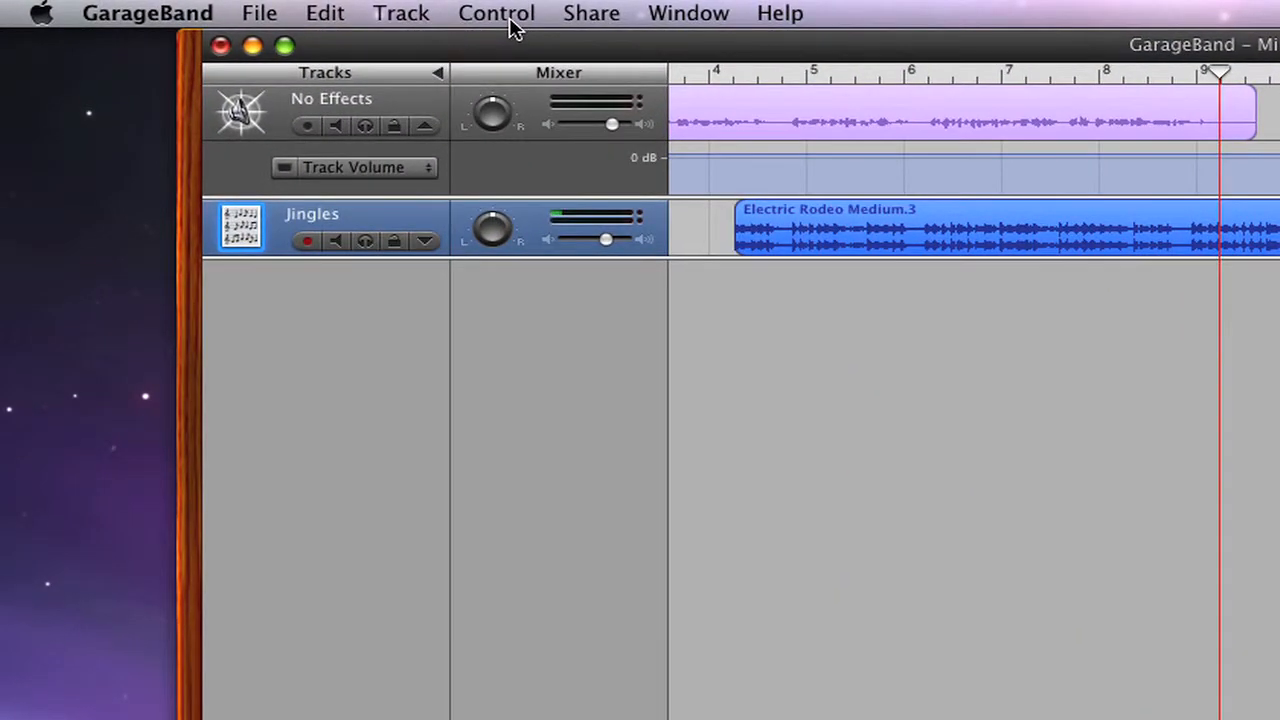
click(508, 20)
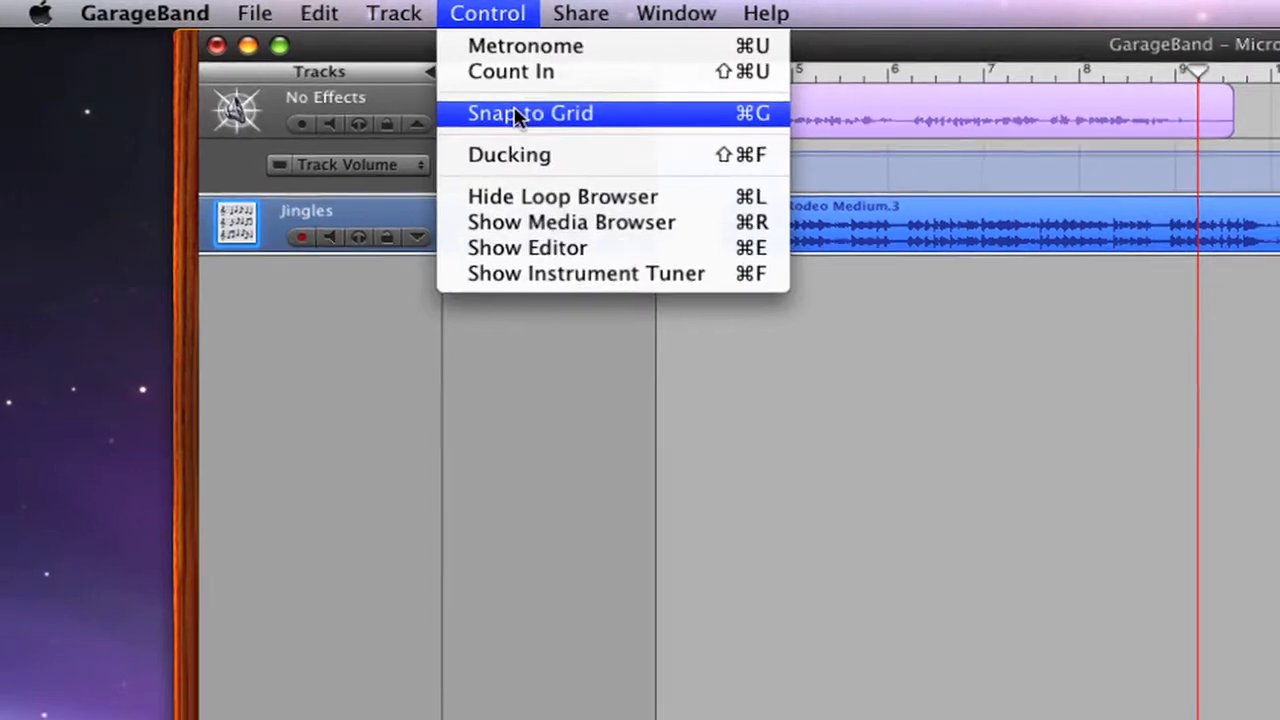
click(527, 116)
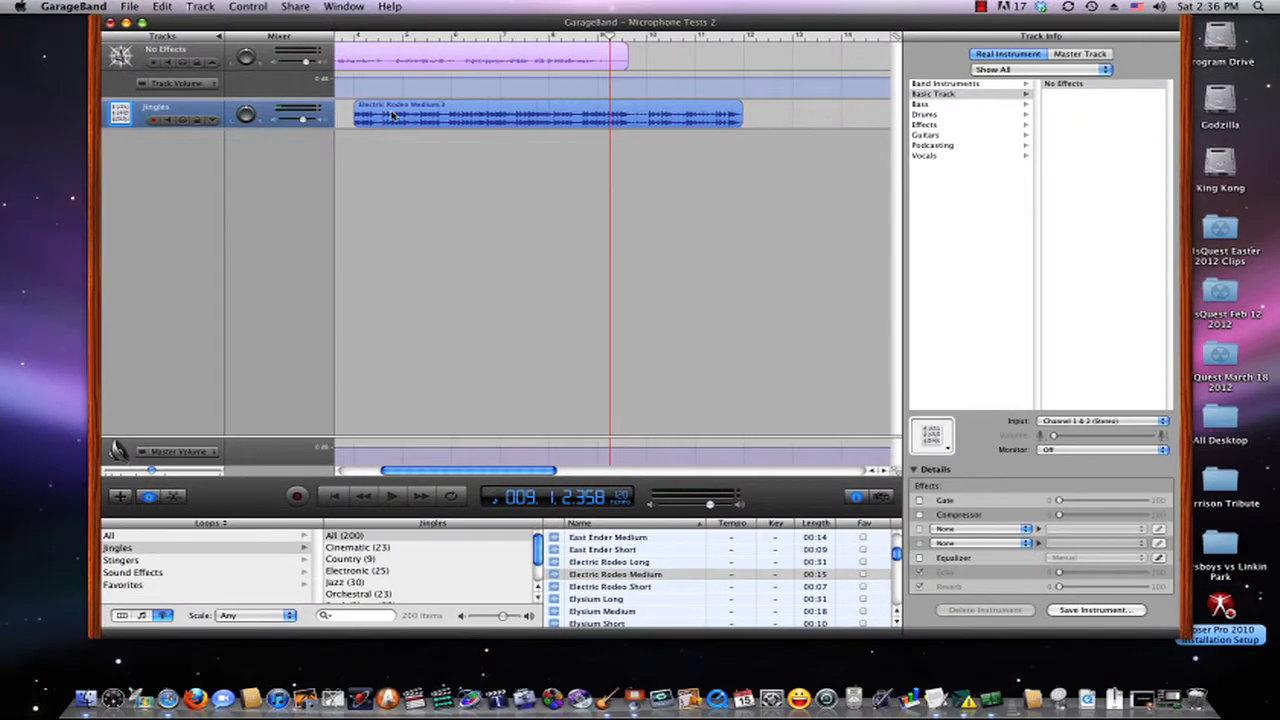
drag(392, 116, 456, 116)
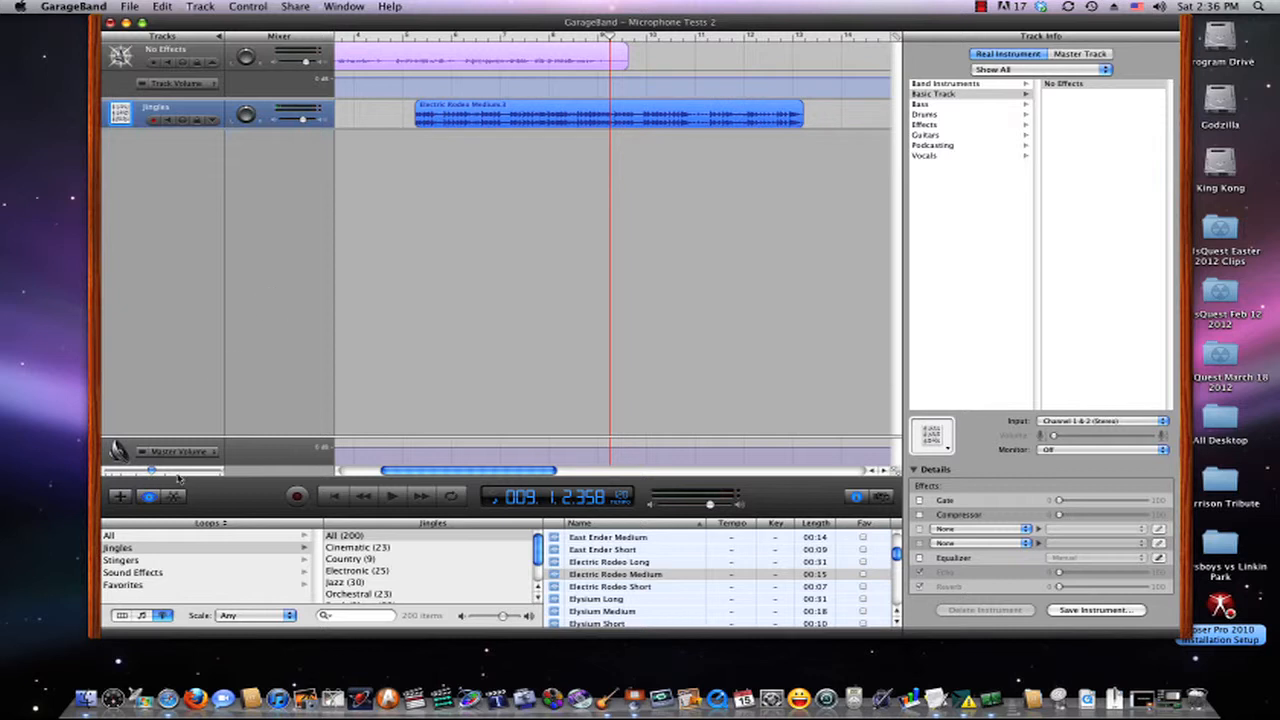
- Nudge the jingle region slightly earlier to a finer grid division with Snap to Grid on
drag(155, 471, 196, 472)
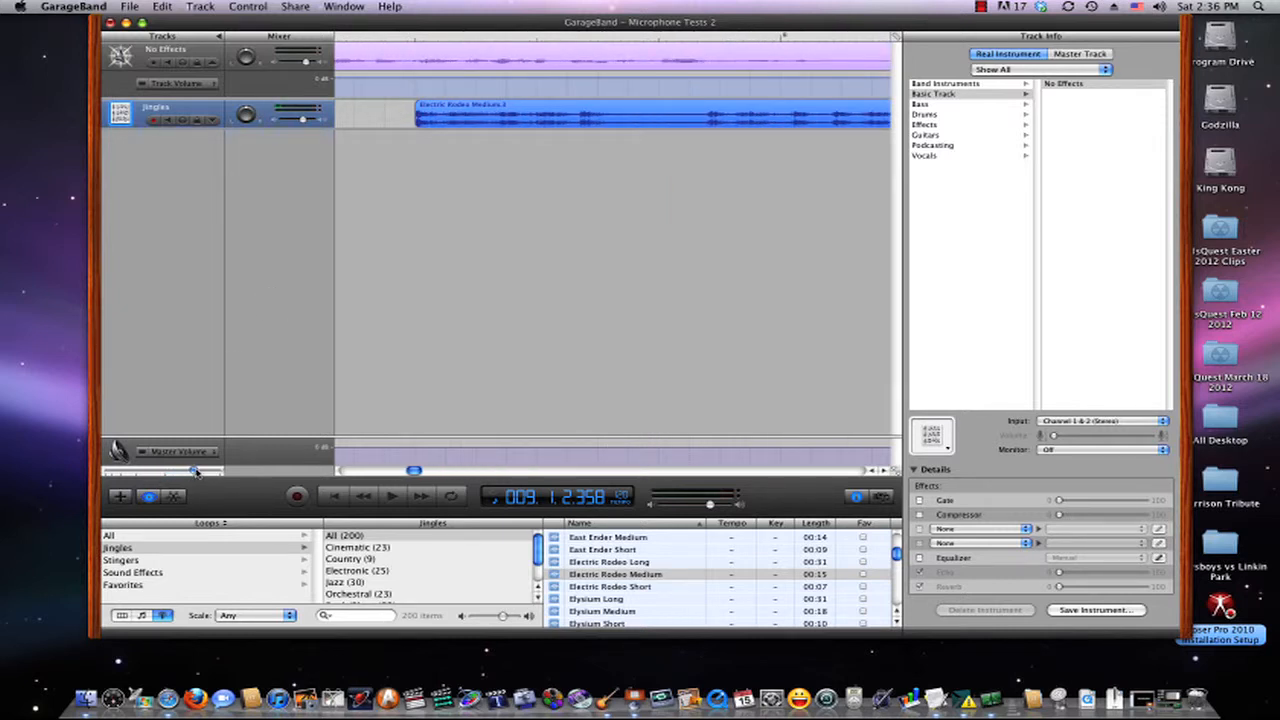
drag(428, 110, 419, 114)
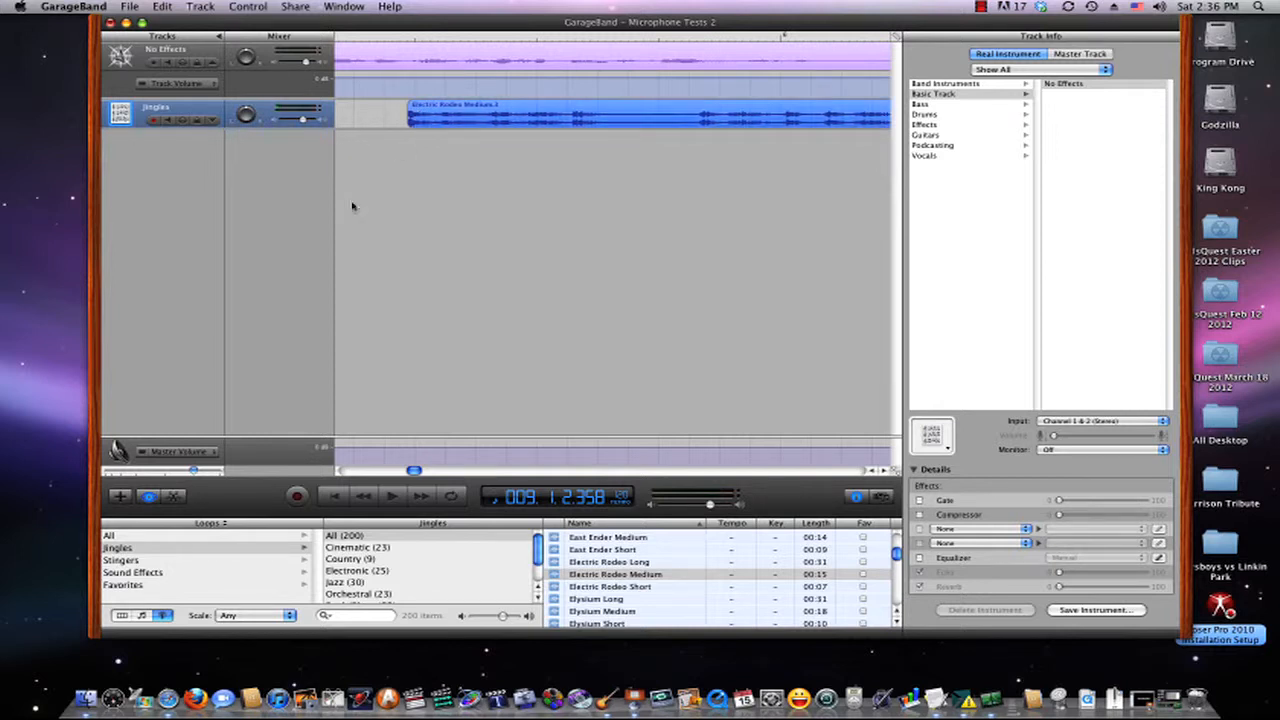
drag(195, 474, 154, 474)
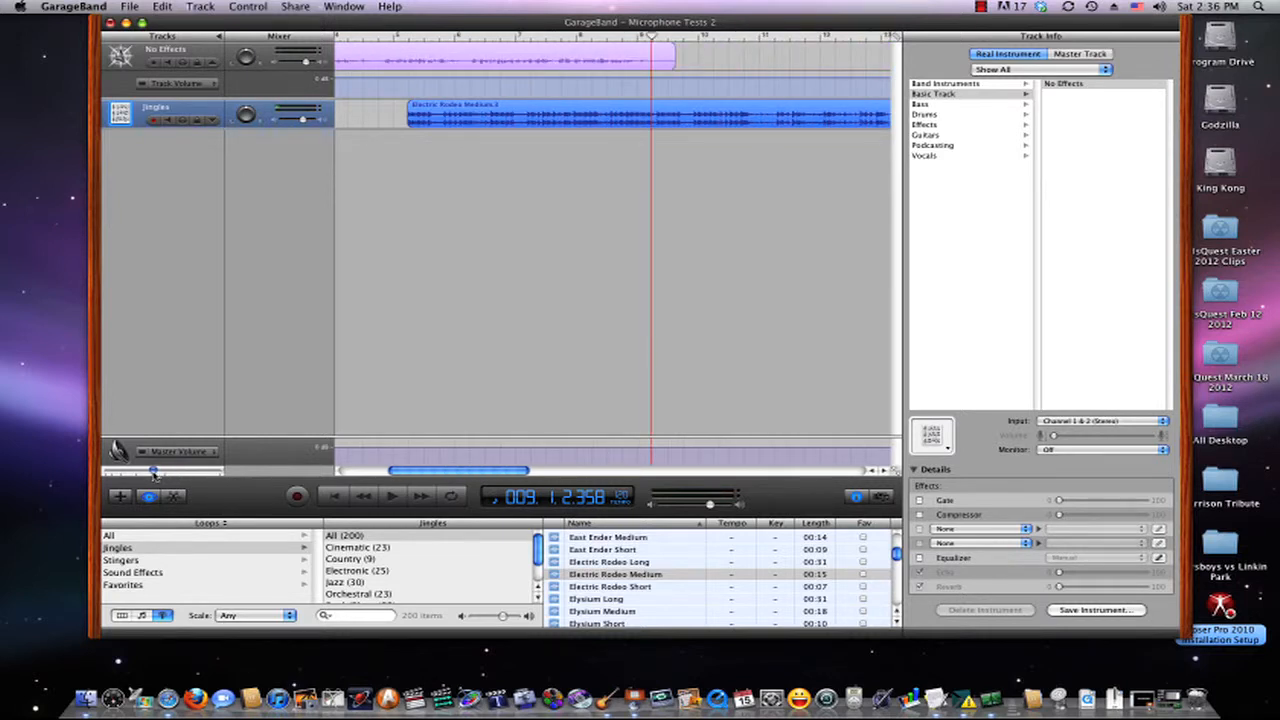
- Turn off Snap to Grid and move the jingle region freely to just before bar 5
click(247, 10)
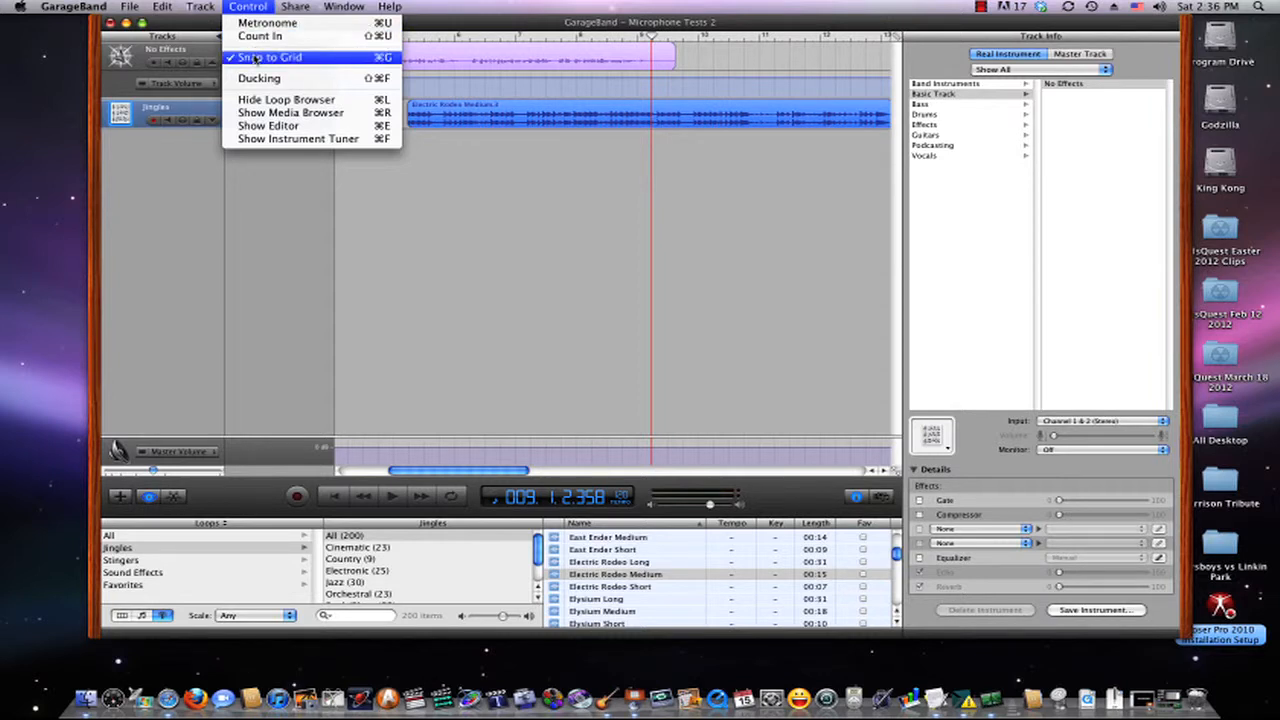
click(255, 58)
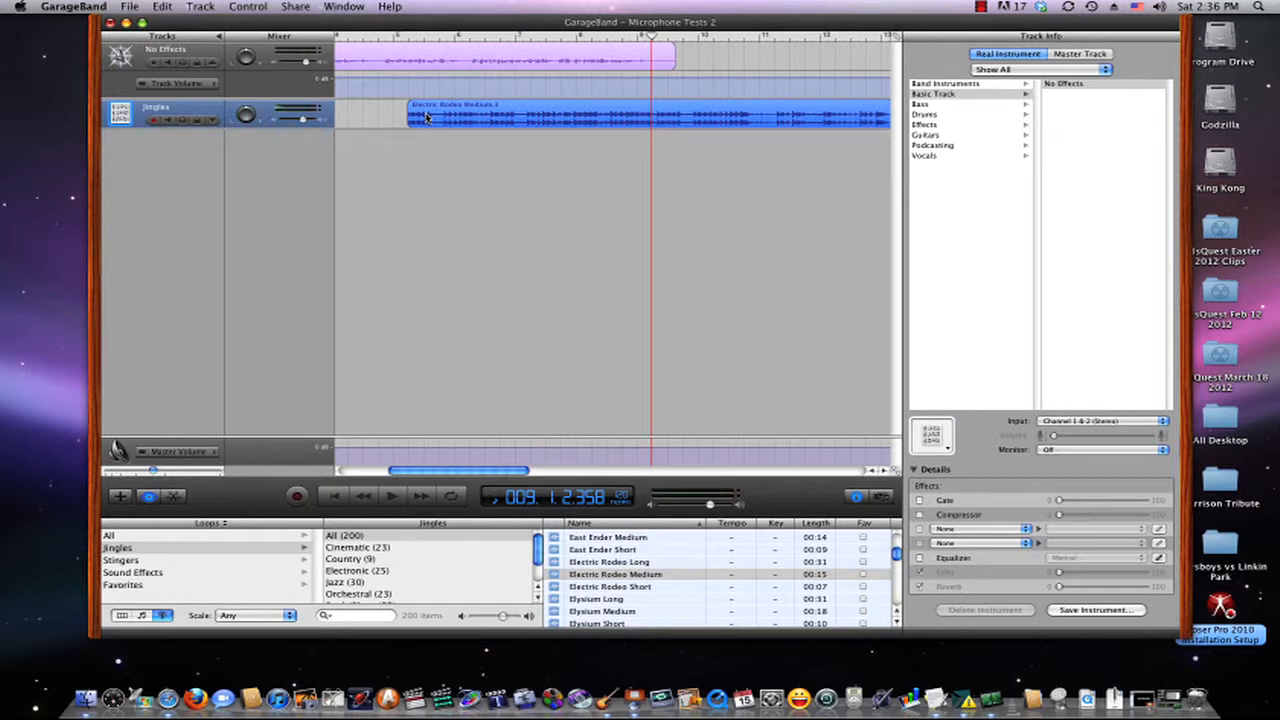
mouse_move(425, 118)
mouse_down()
mouse_move(388, 118)
mouse_move(407, 118)
mouse_up()
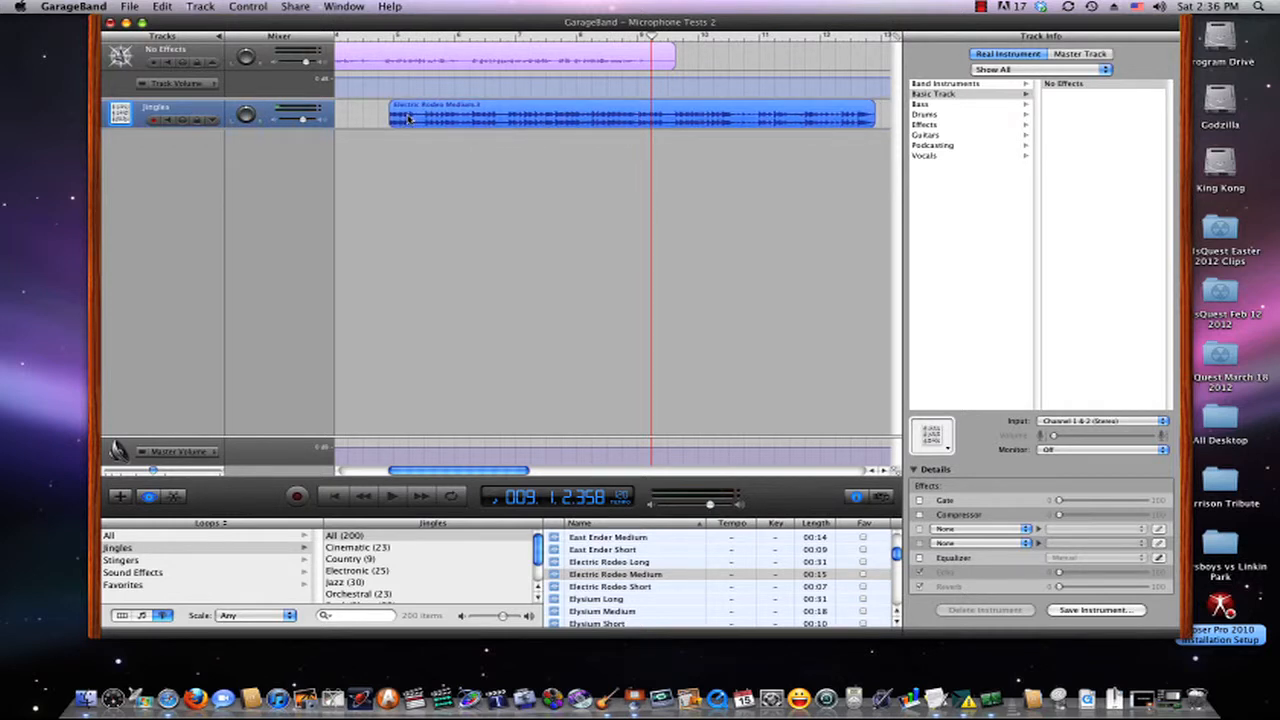
- Move the jingle region near the beginning of the voiceover, starting at about bar 1, beat 2
drag(438, 471, 378, 466)
click(606, 115)
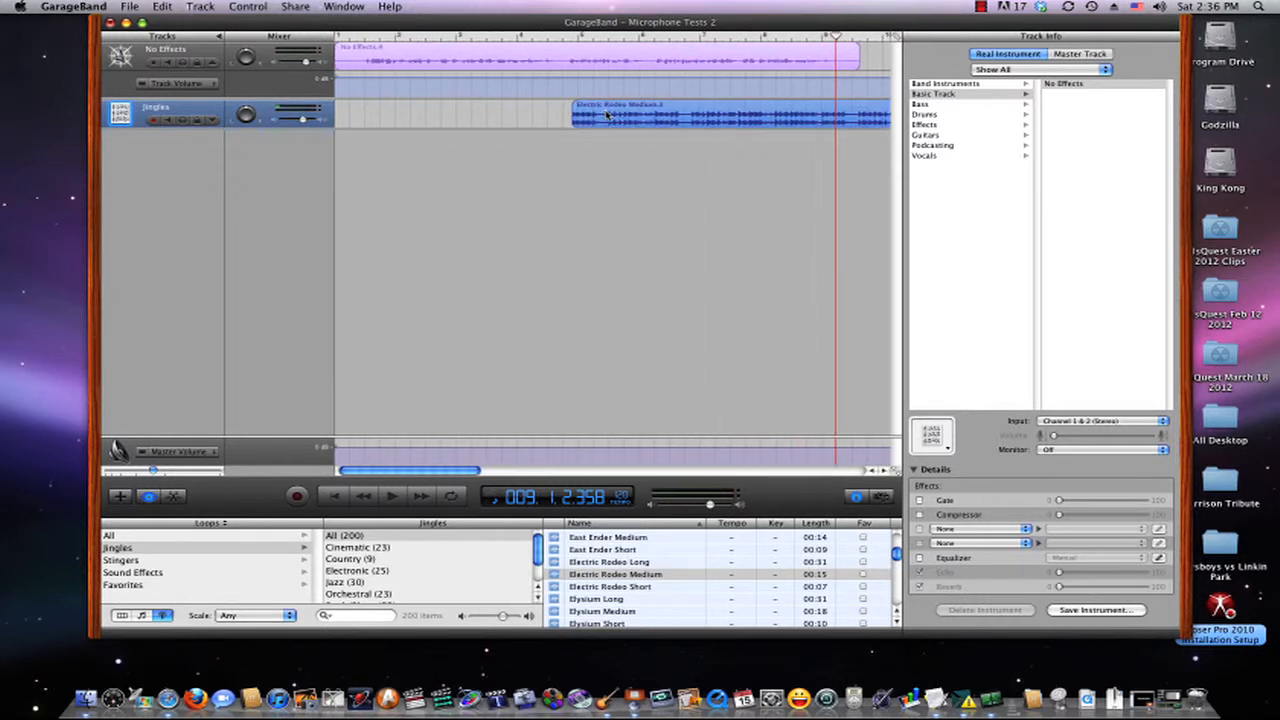
drag(606, 115, 392, 113)
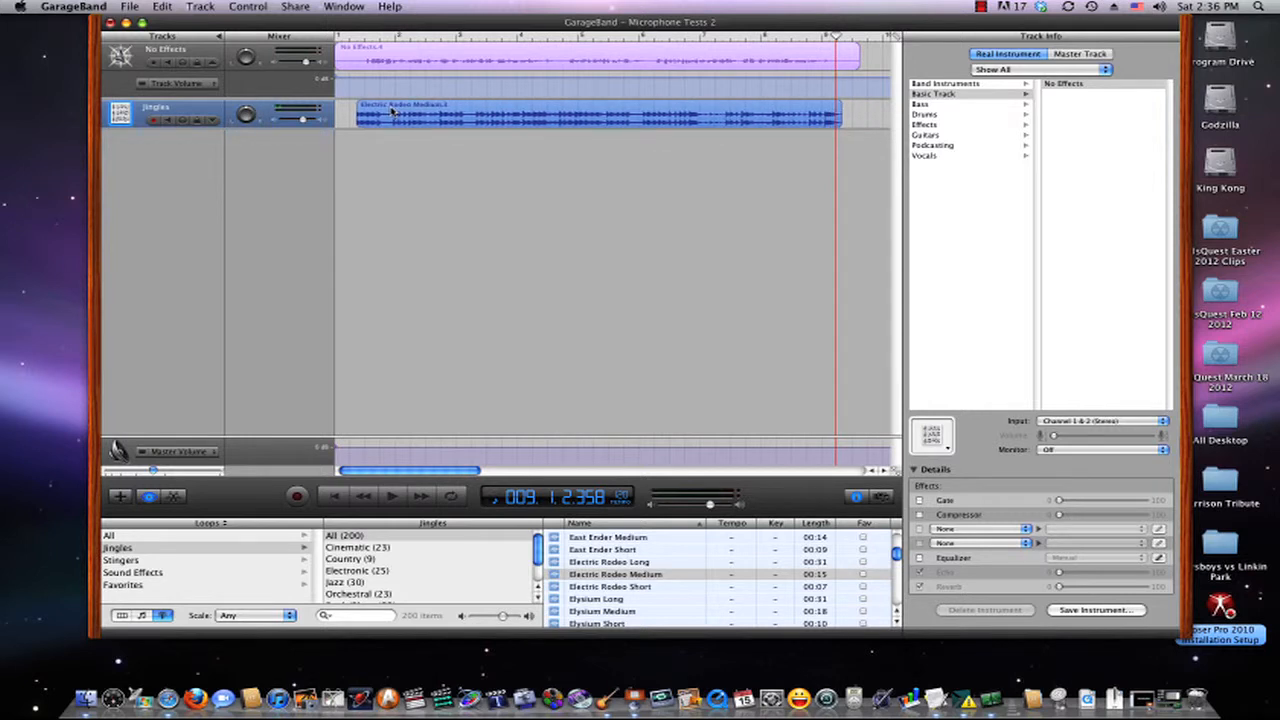
drag(392, 113, 393, 111)
- Place the playhead at the jingle region's start and near its end, and compare both ends with the voiceover up close
click(360, 38)
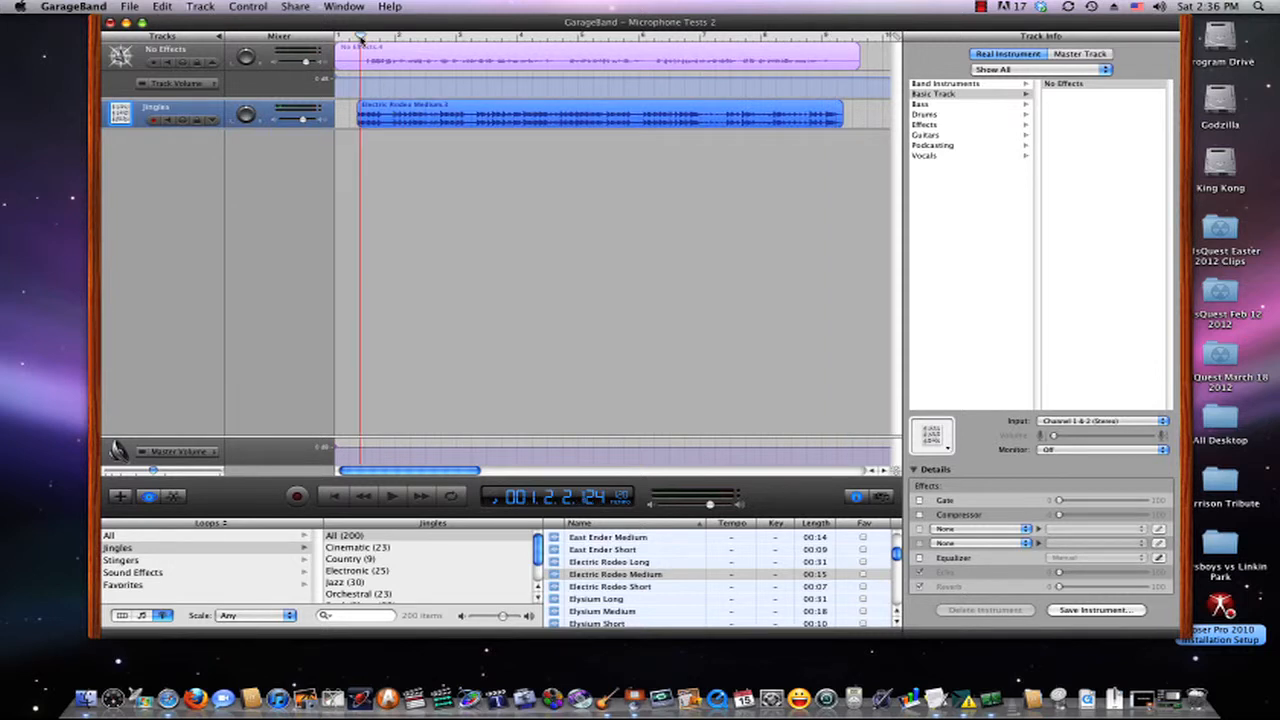
drag(360, 38, 357, 38)
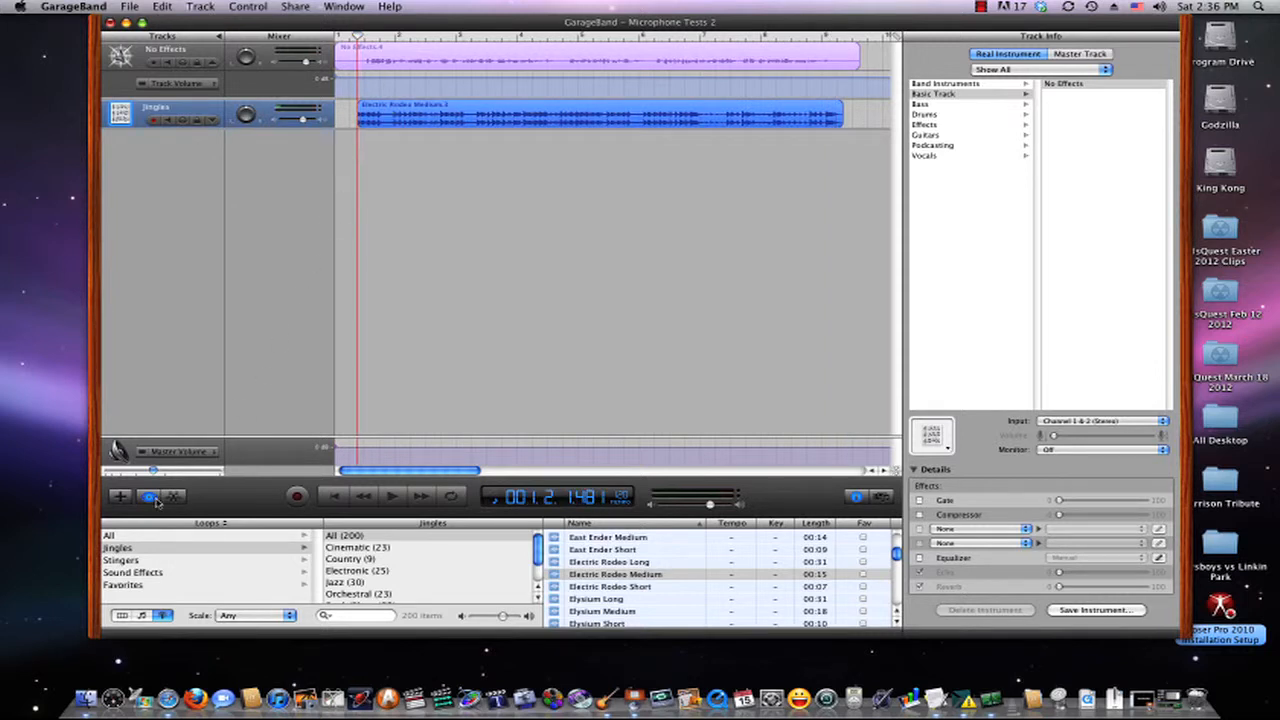
mouse_move(155, 470)
mouse_down()
mouse_move(176, 471)
mouse_move(155, 471)
mouse_up()
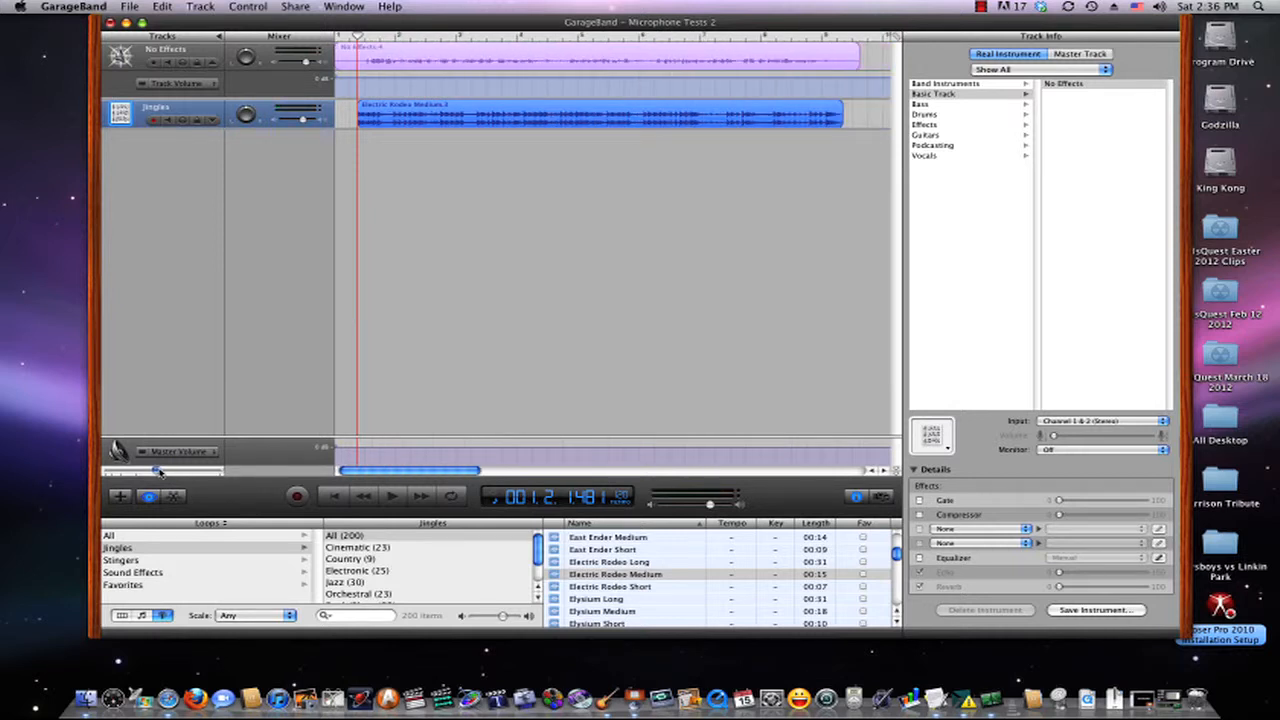
click(830, 38)
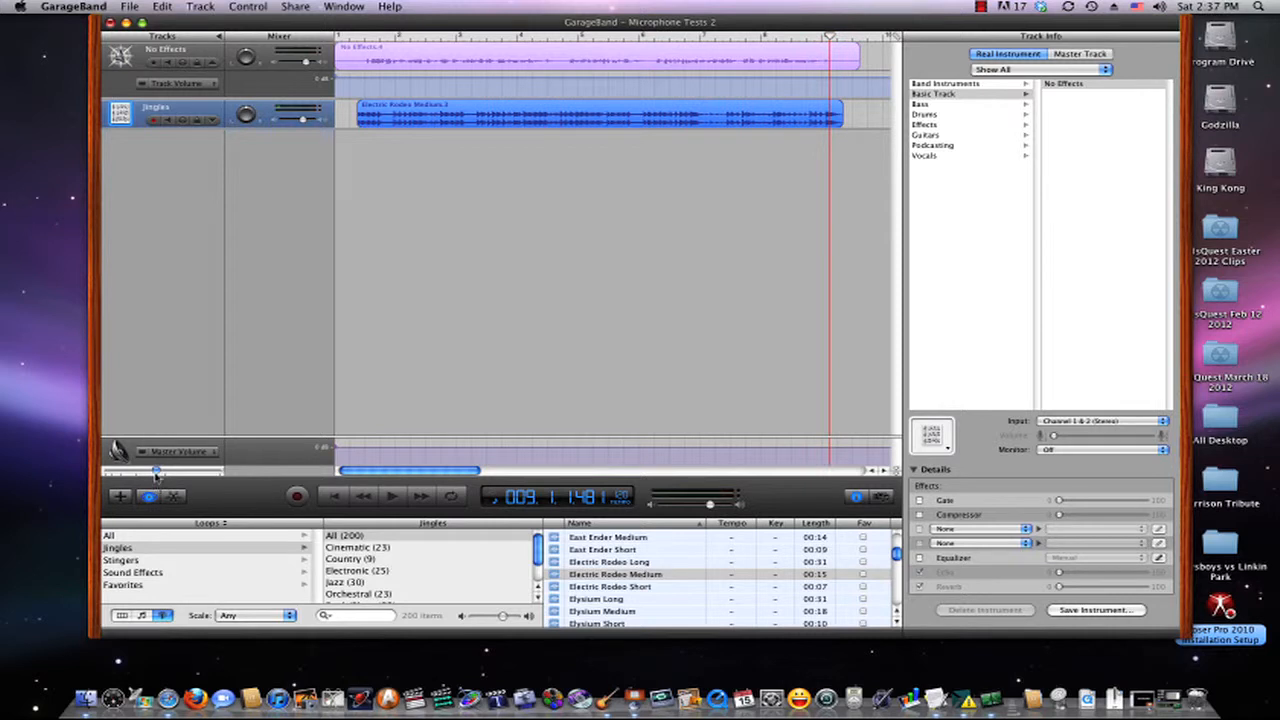
drag(157, 471, 167, 471)
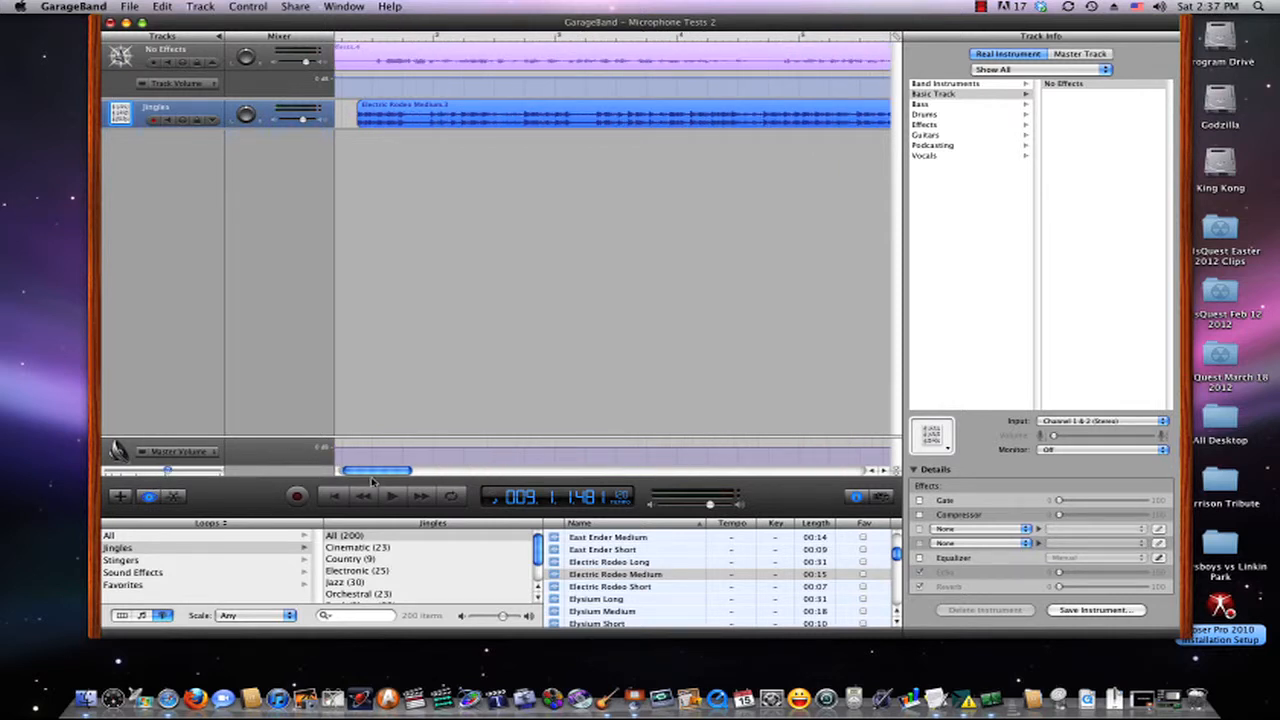
drag(375, 481, 474, 479)
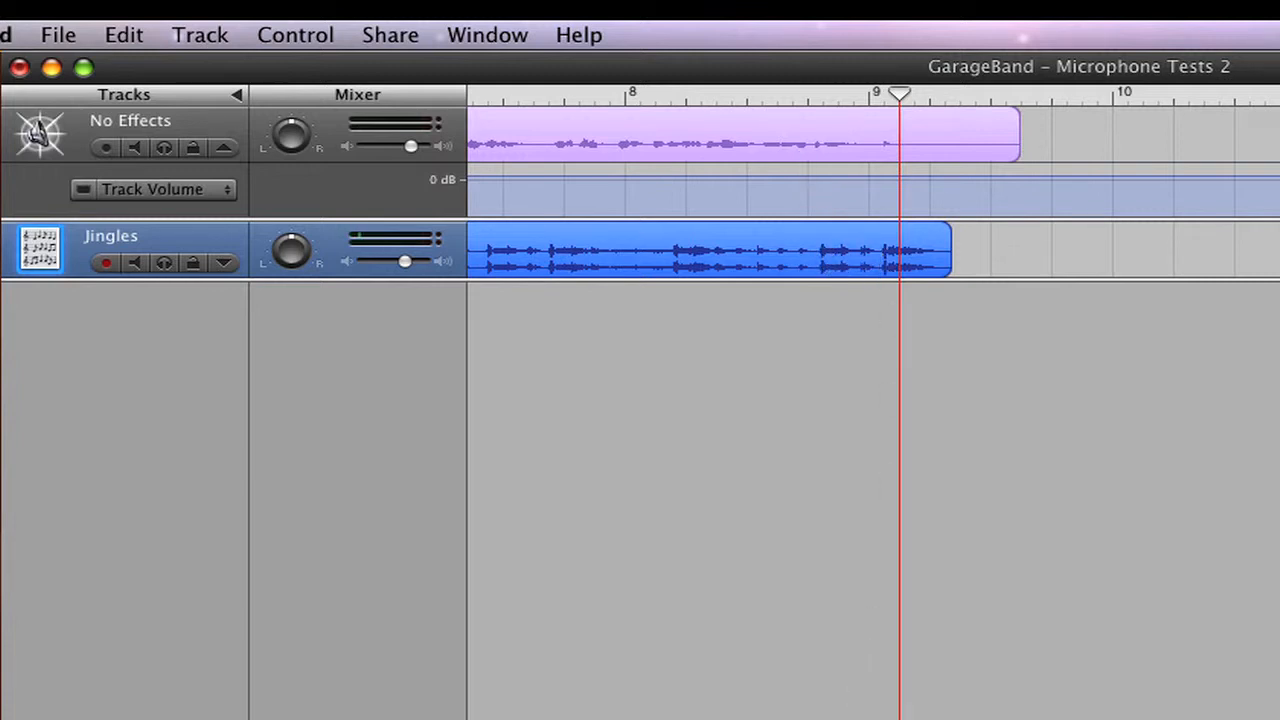
- Play back the voiceover and the jingle together from near the start of bar 1, with the Jingles track selected
key(Return)
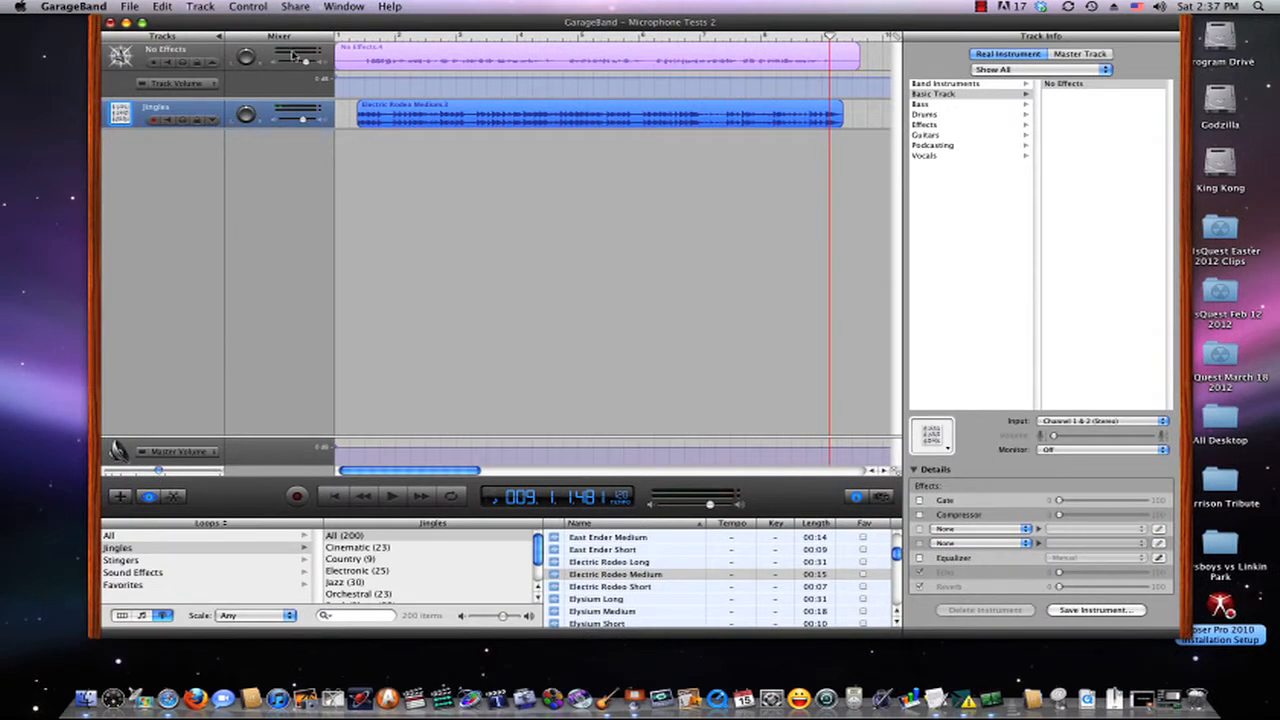
click(213, 55)
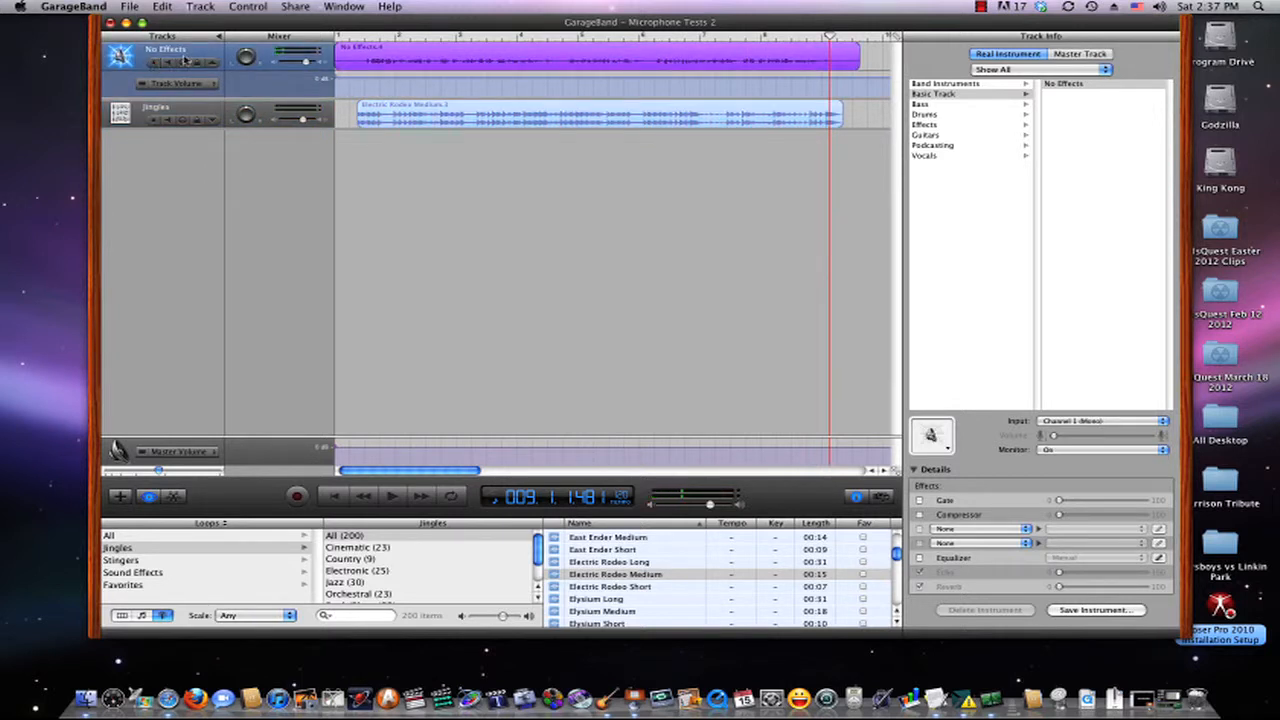
click(197, 108)
click(349, 35)
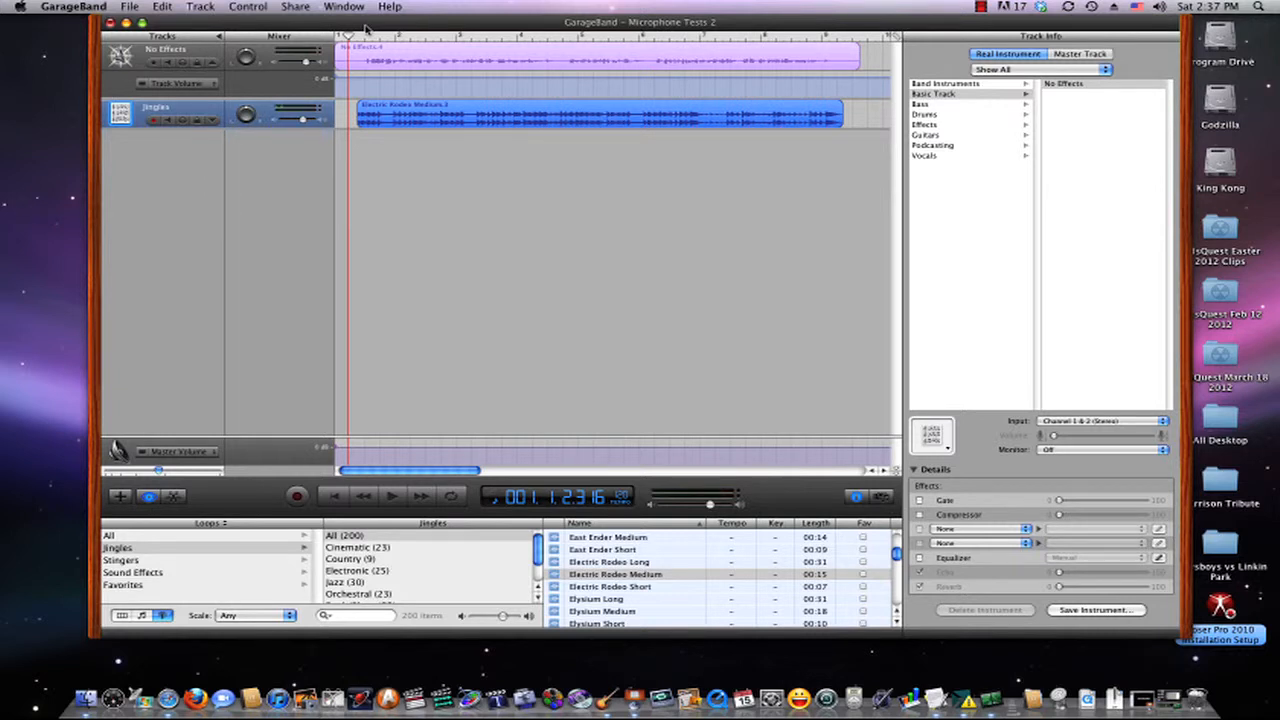
key(space)
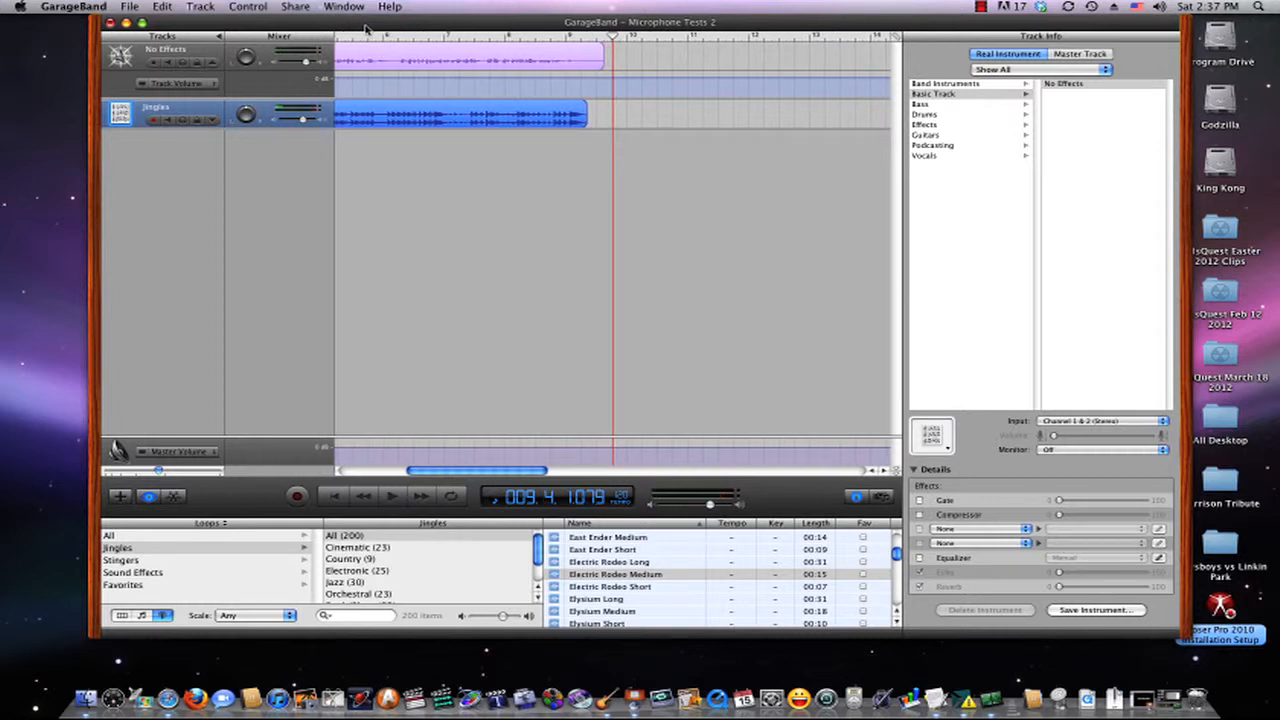
- Return the playhead to the project's start and turn on Ducking
key(Return)
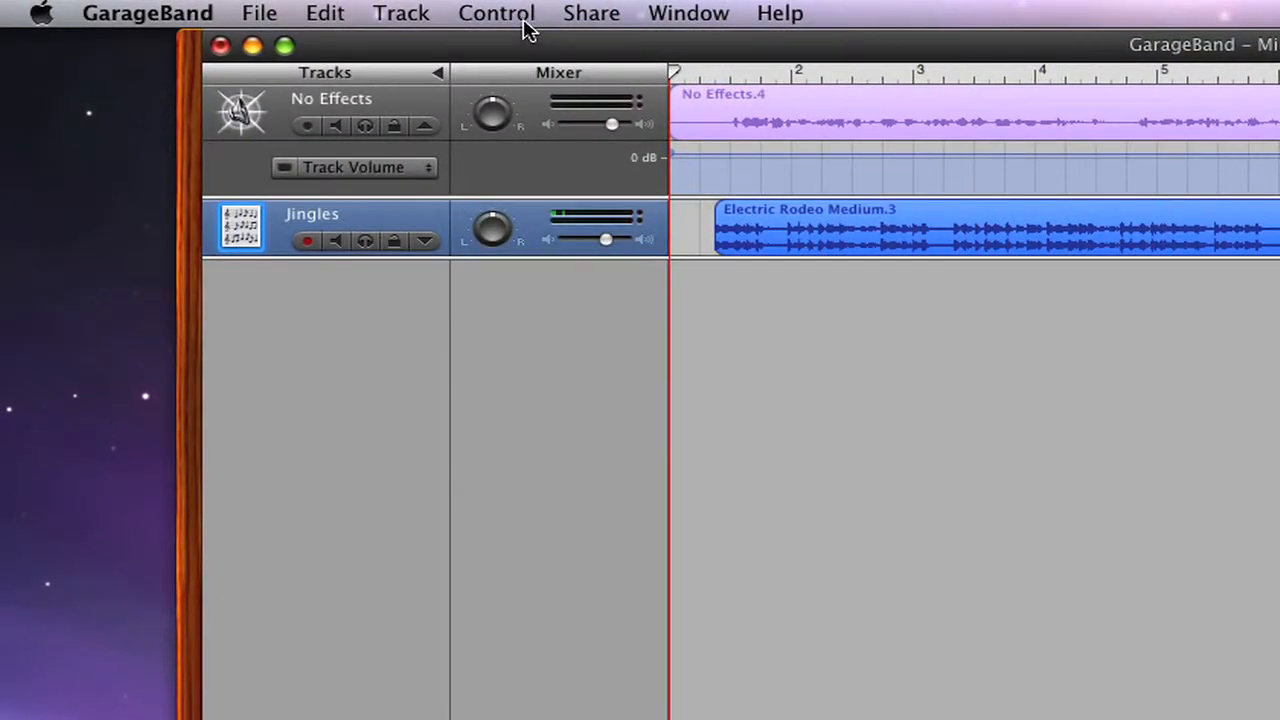
click(258, 8)
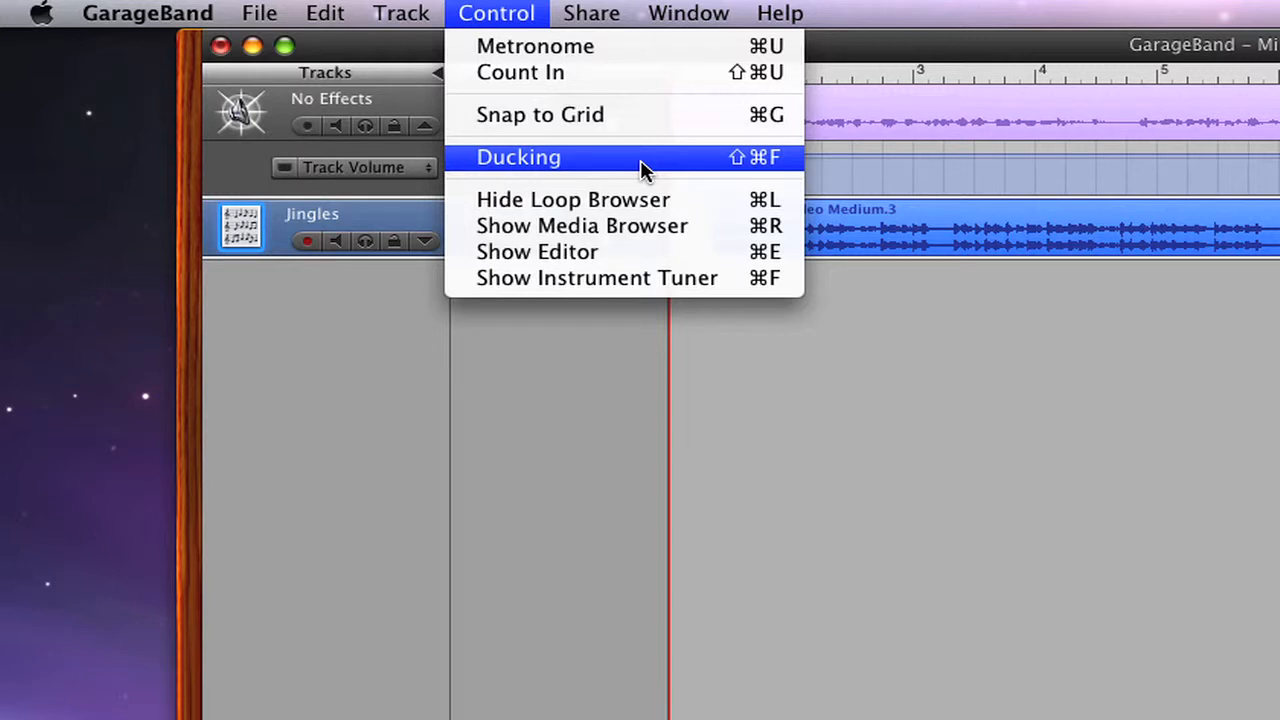
click(555, 160)
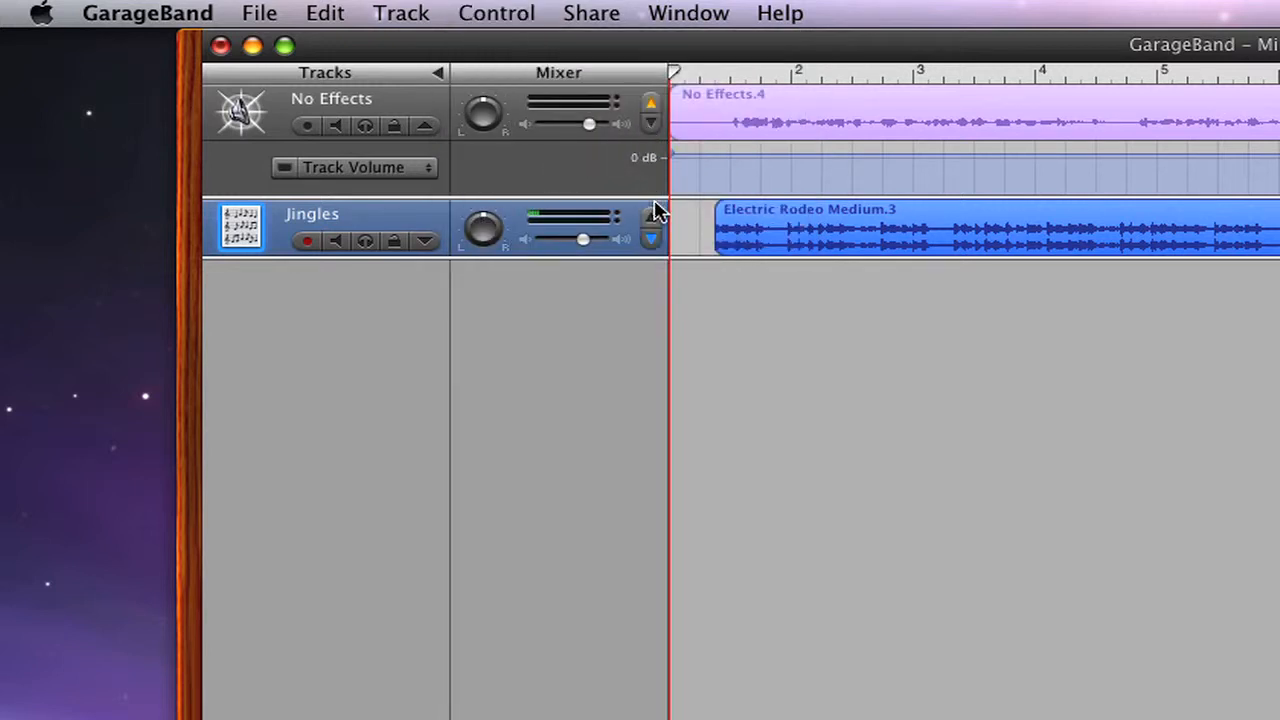
- Set the voiceover track as the ducking lead and the Jingles track as ducked, and play back the mix
click(651, 104)
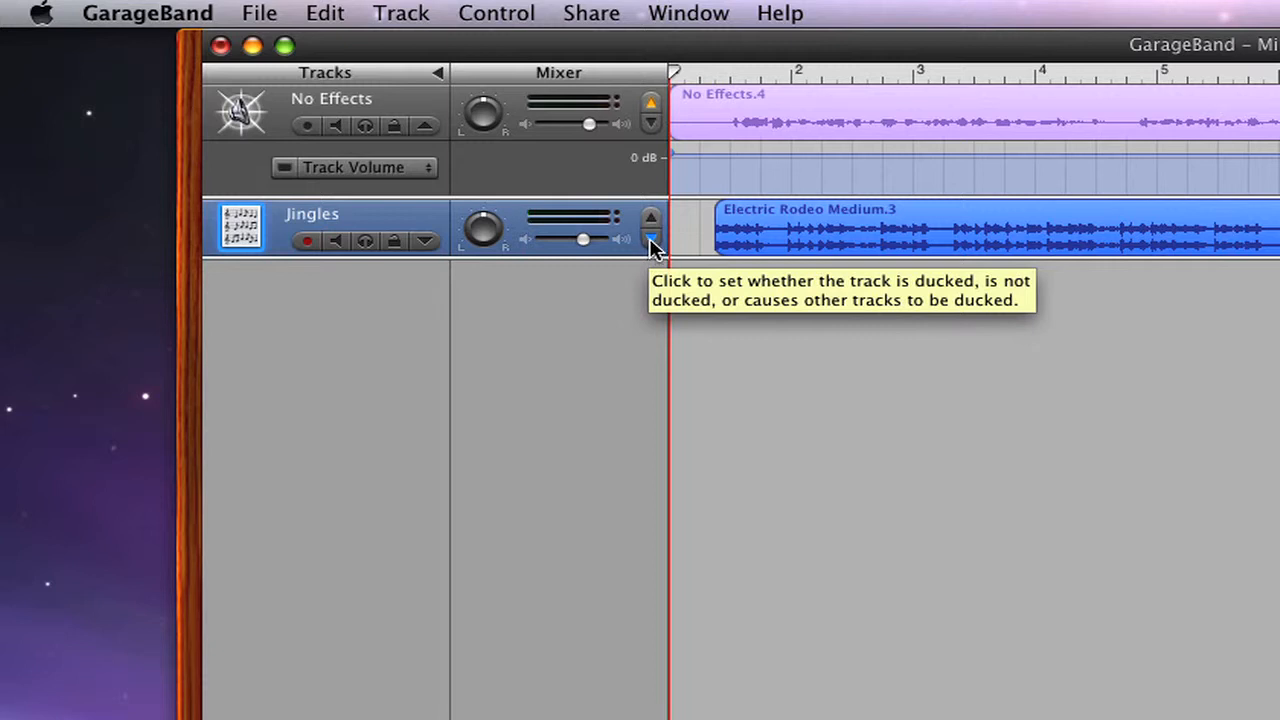
click(683, 130)
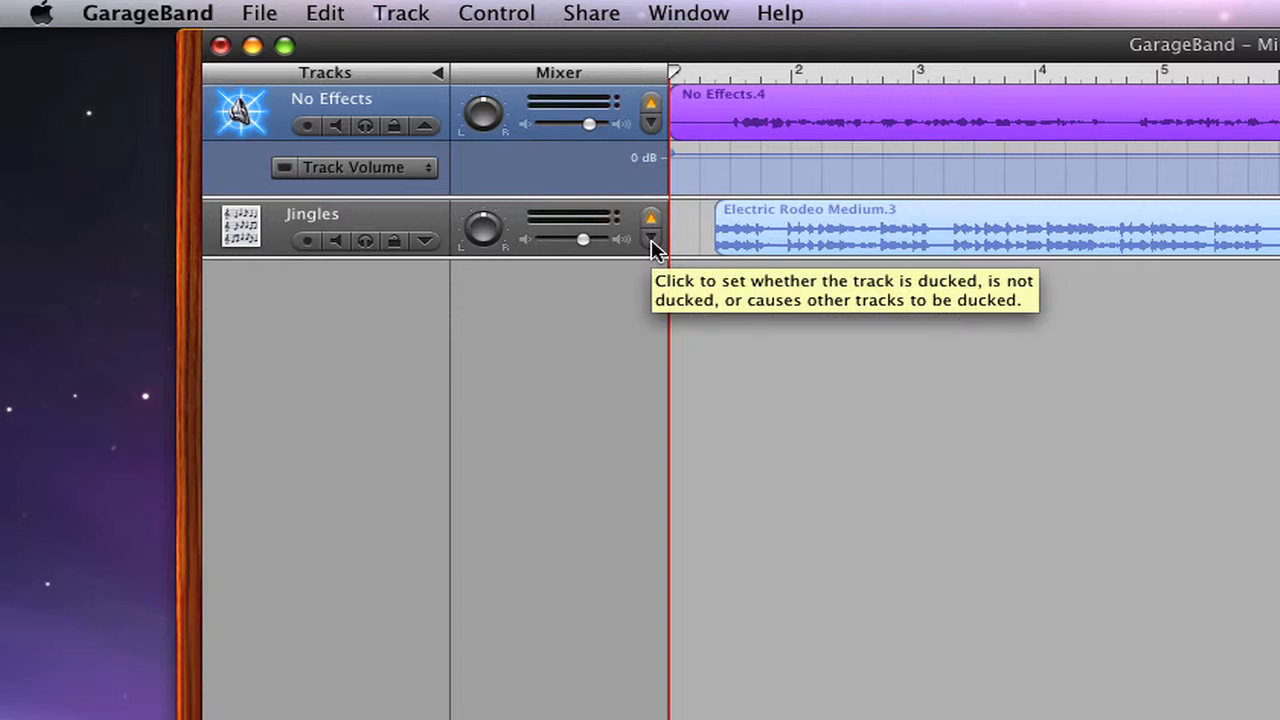
click(652, 242)
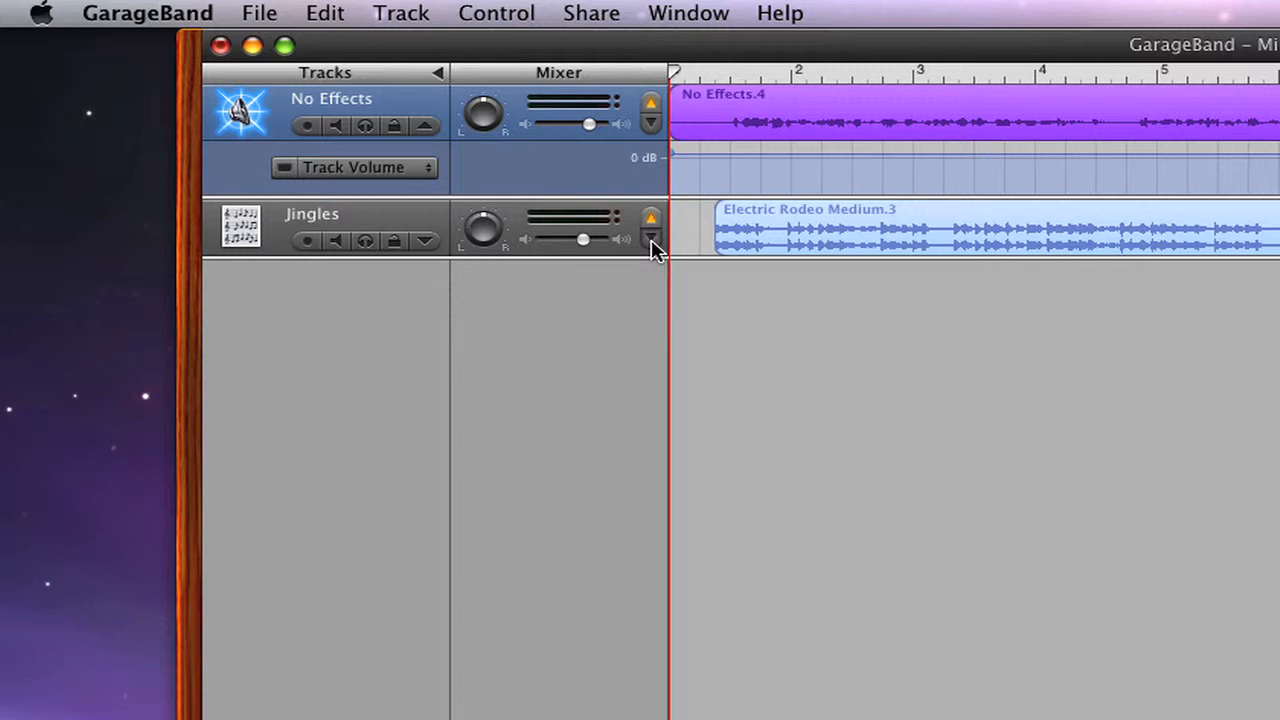
click(650, 104)
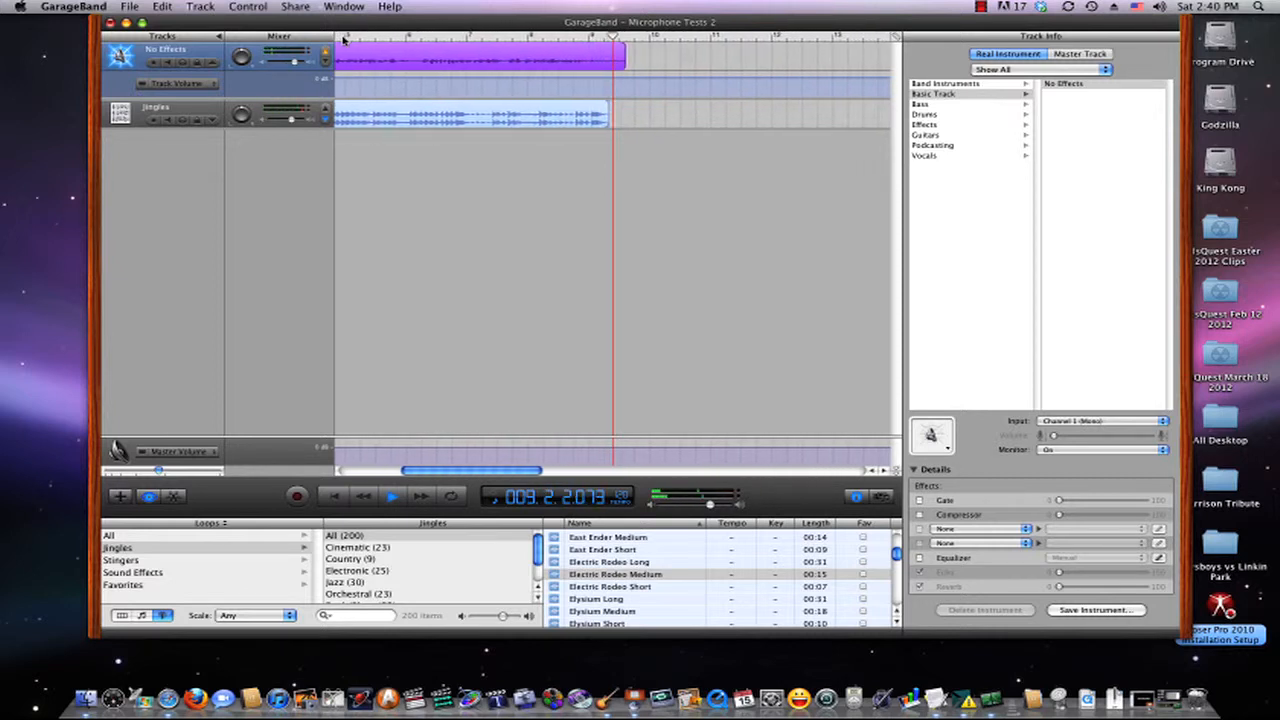
key(space)
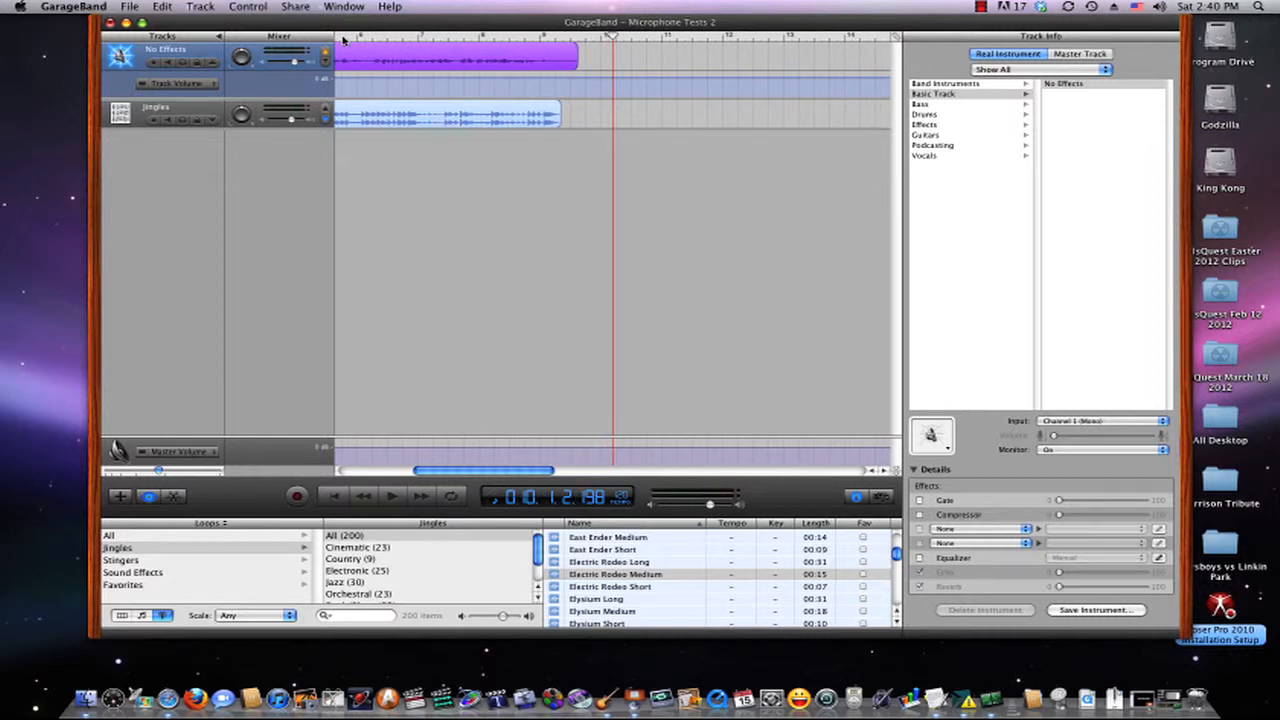
key(Home)
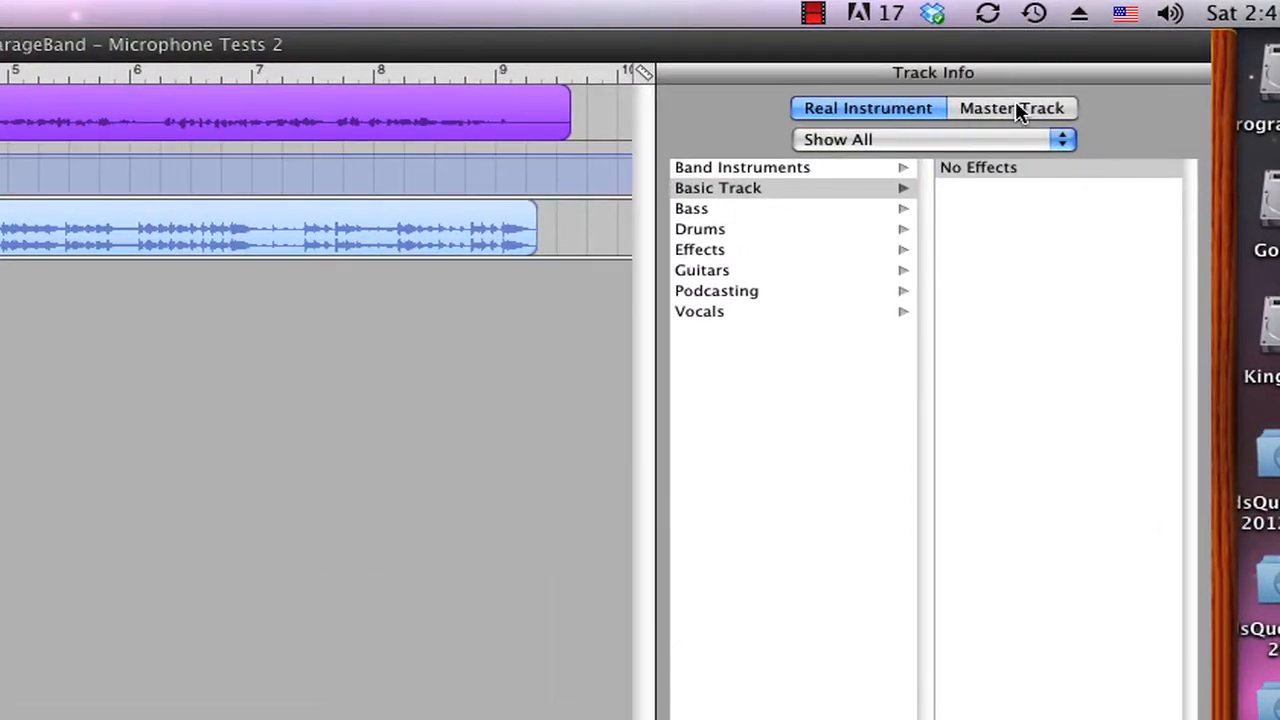
- Adjust the Ducking Amount in the master track's effects to near the middle of its range
click(1015, 106)
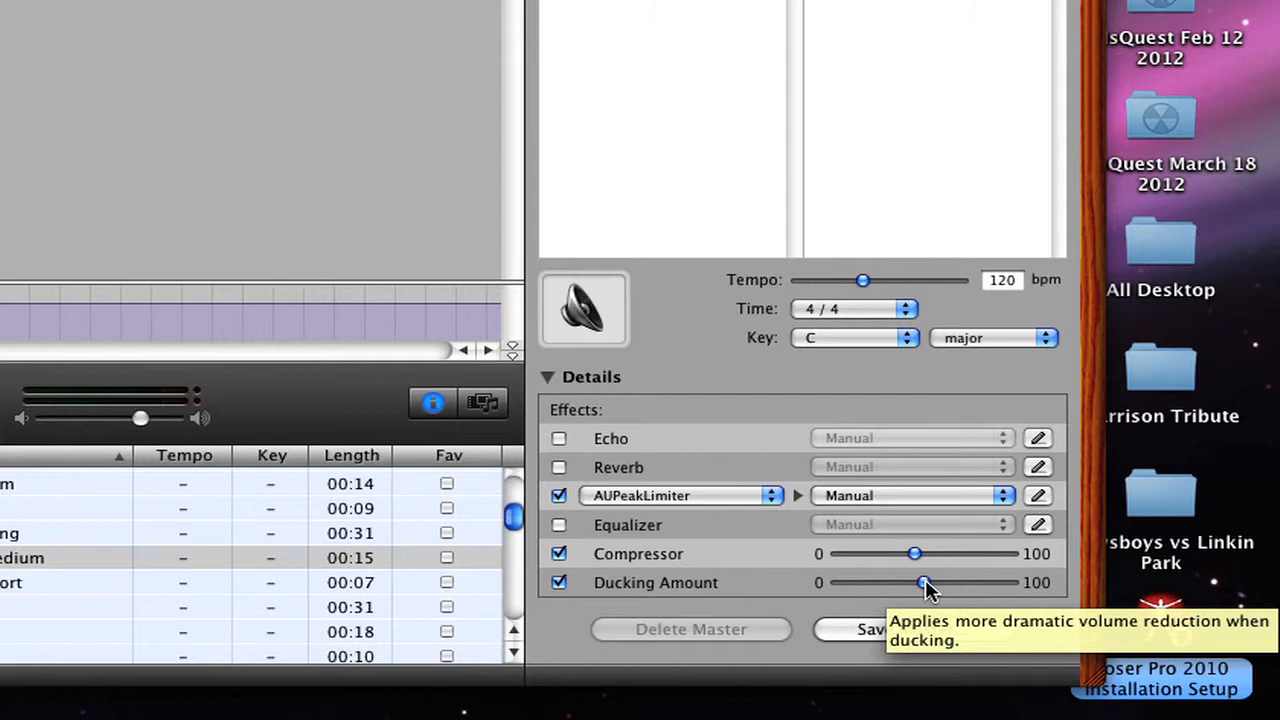
click(926, 582)
mouse_move(926, 582)
mouse_down()
mouse_move(951, 591)
mouse_move(918, 590)
mouse_up()
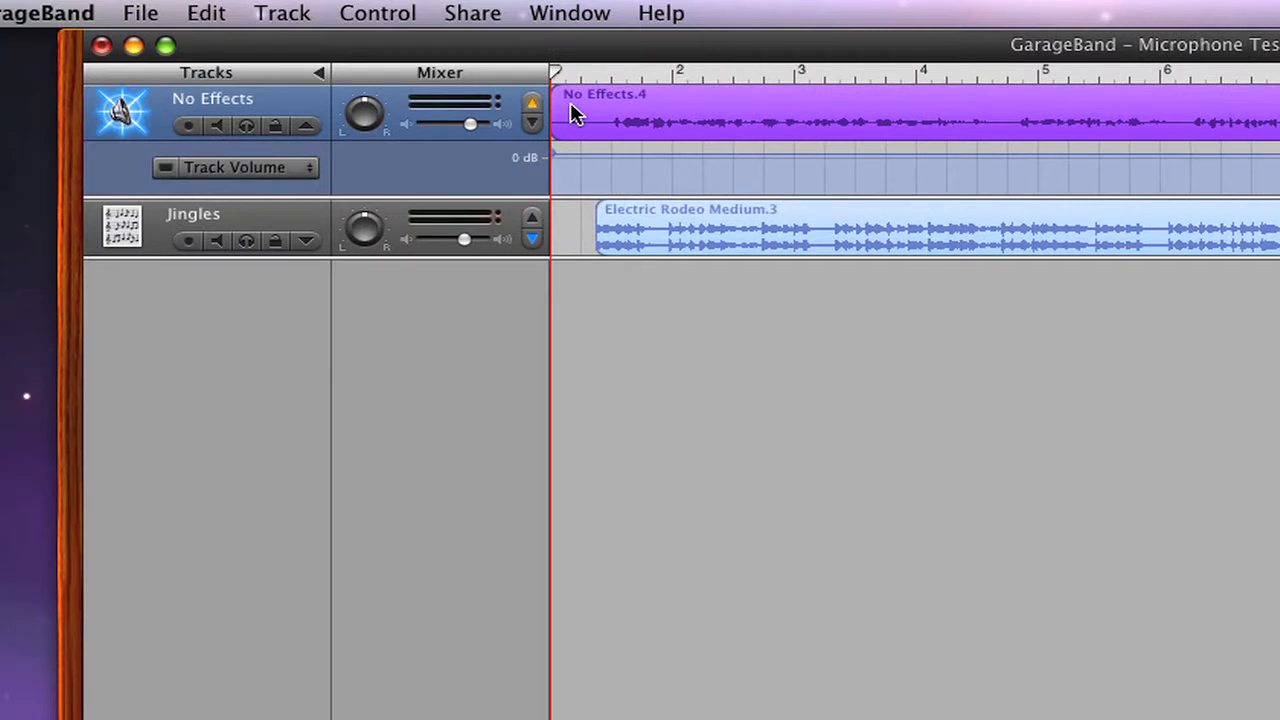
- Apply the Podcasting preset Male Narrator to the voiceover track and enable its Gate and Compressor effects
click(301, 221)
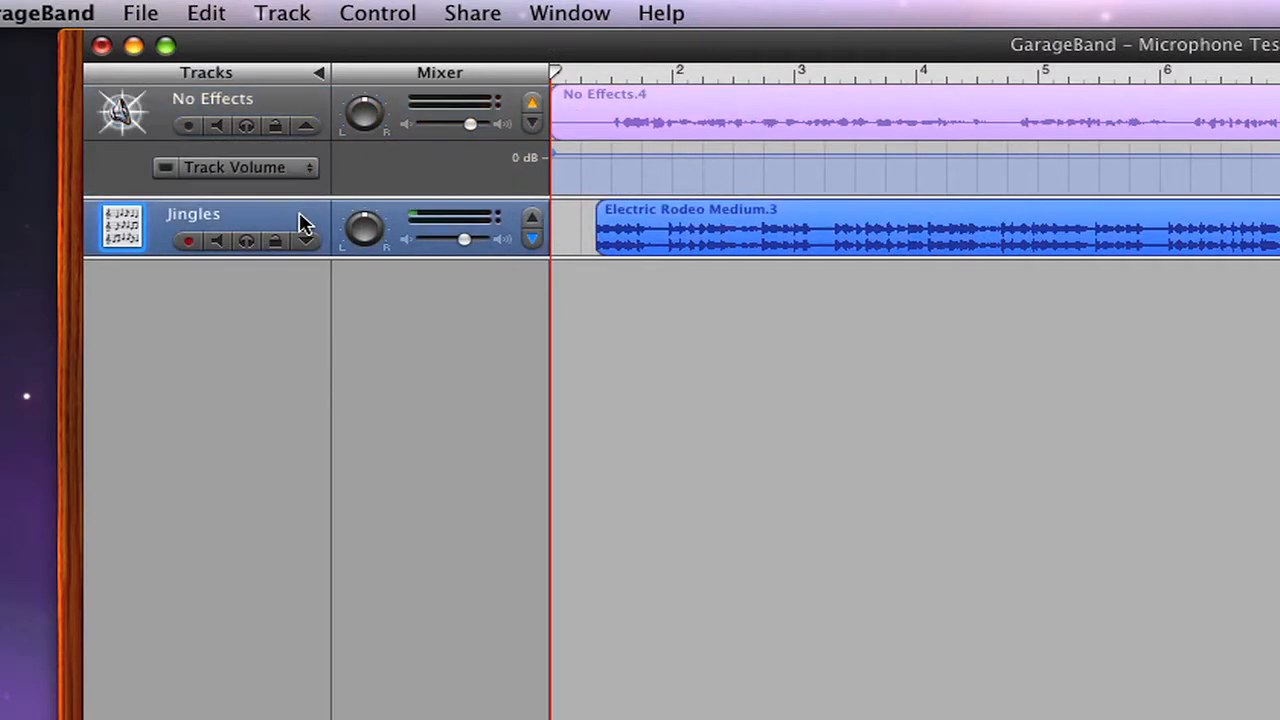
click(285, 108)
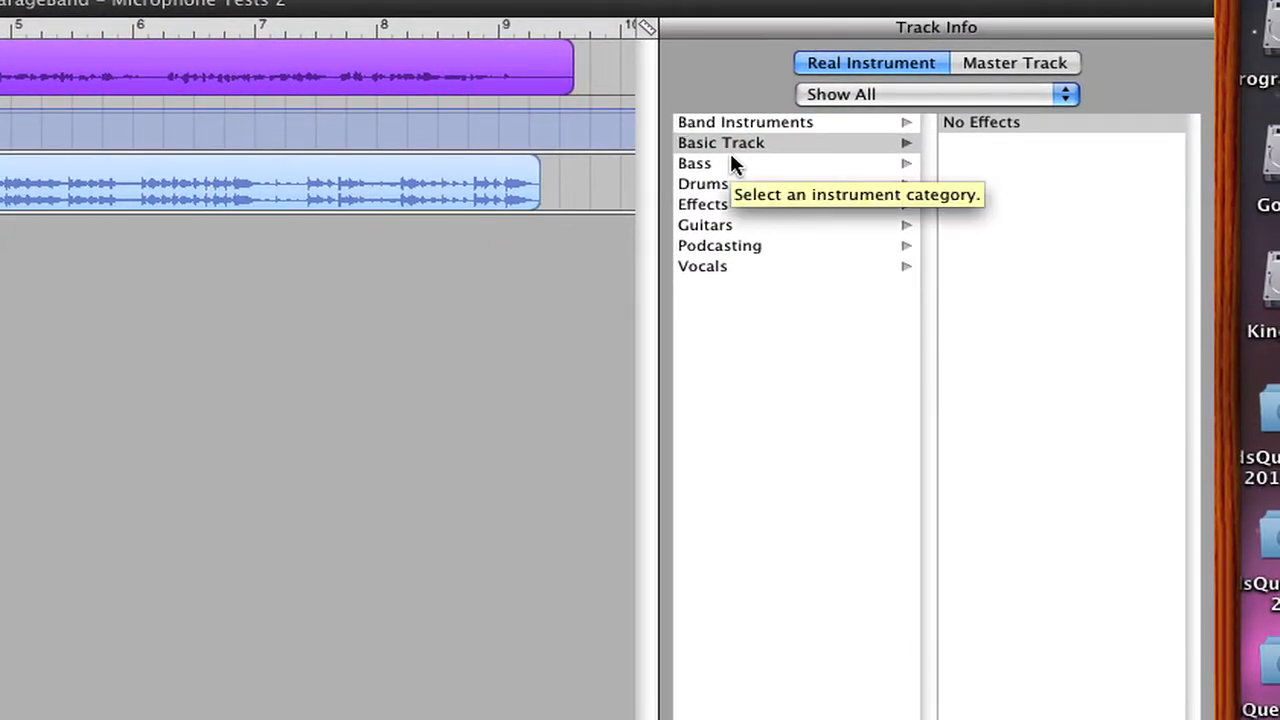
click(720, 247)
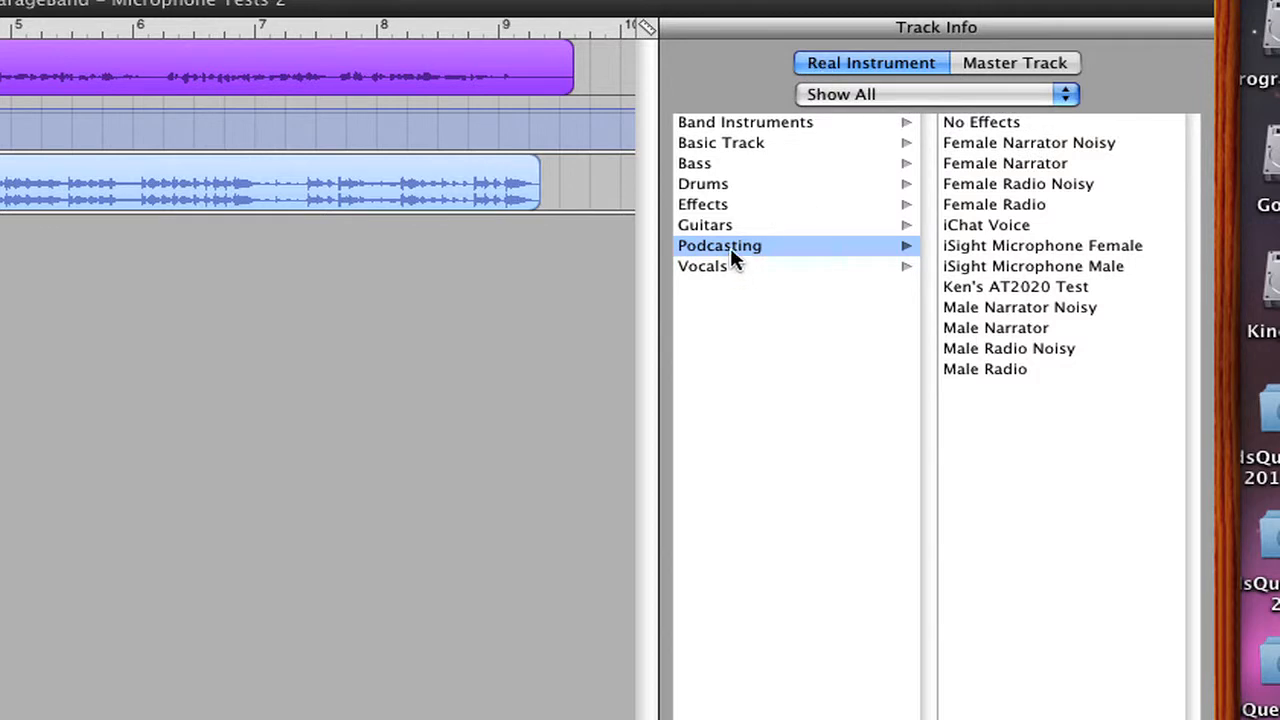
click(967, 338)
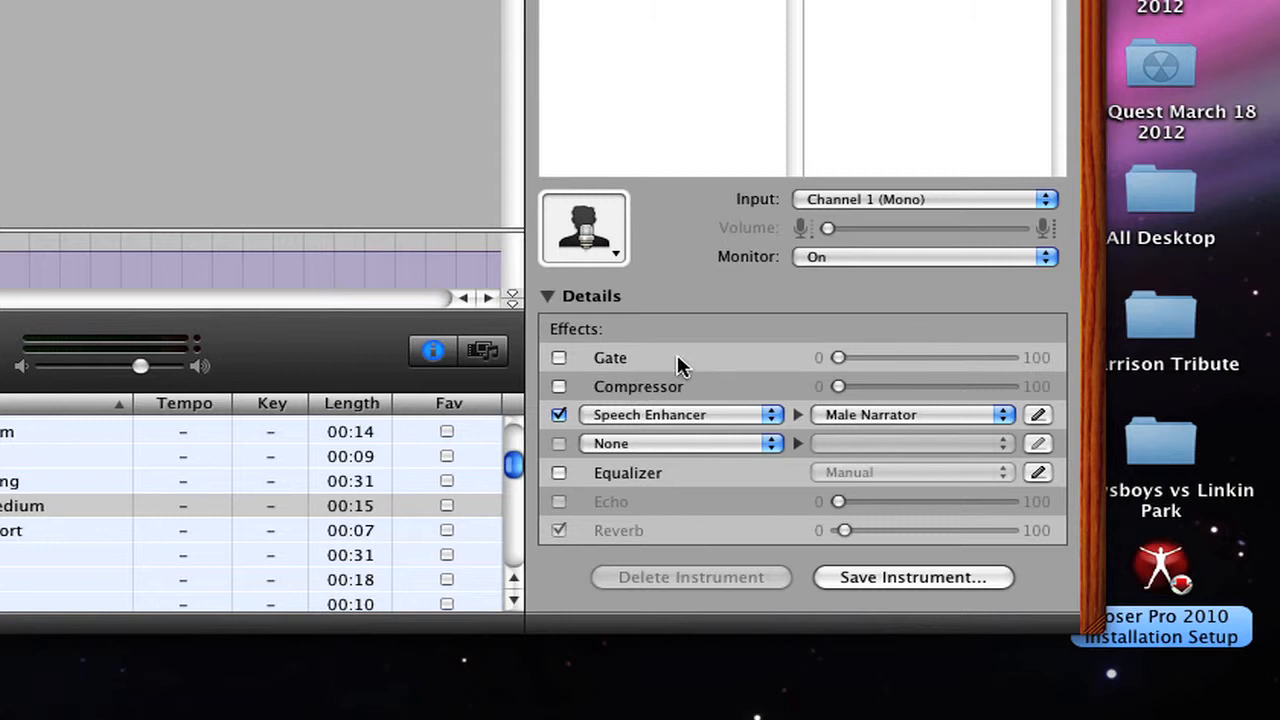
click(559, 359)
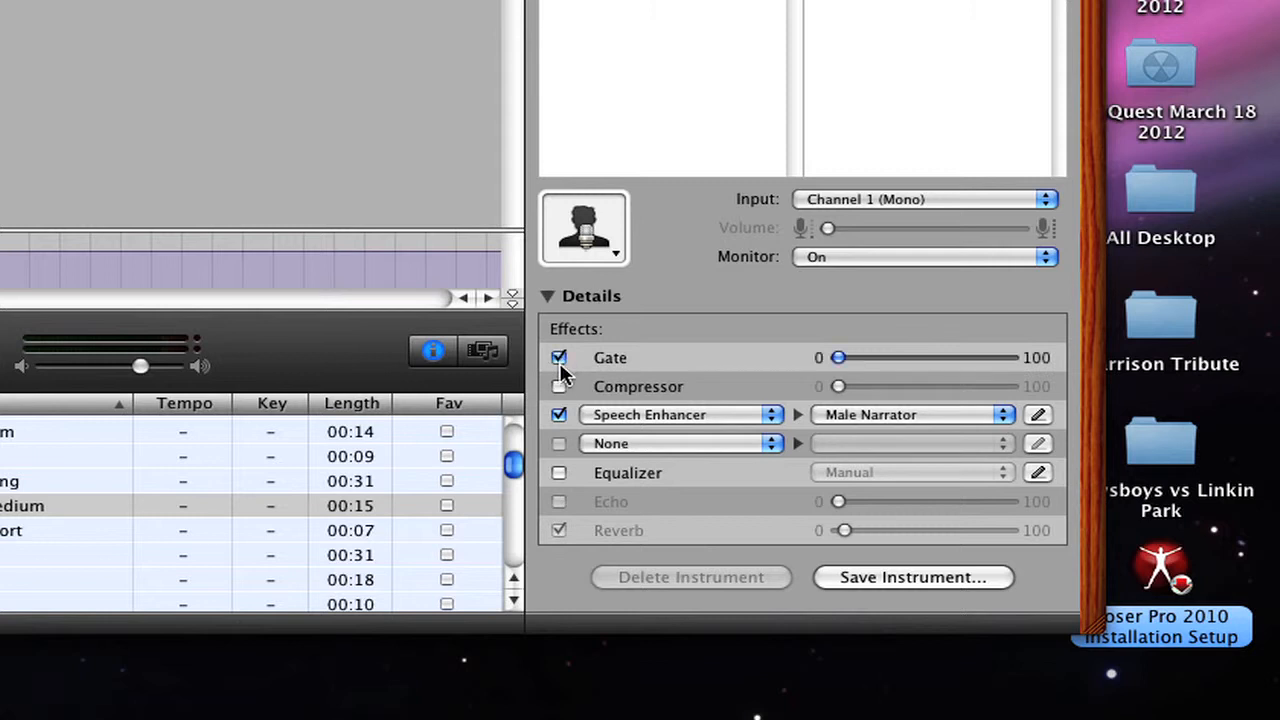
click(560, 387)
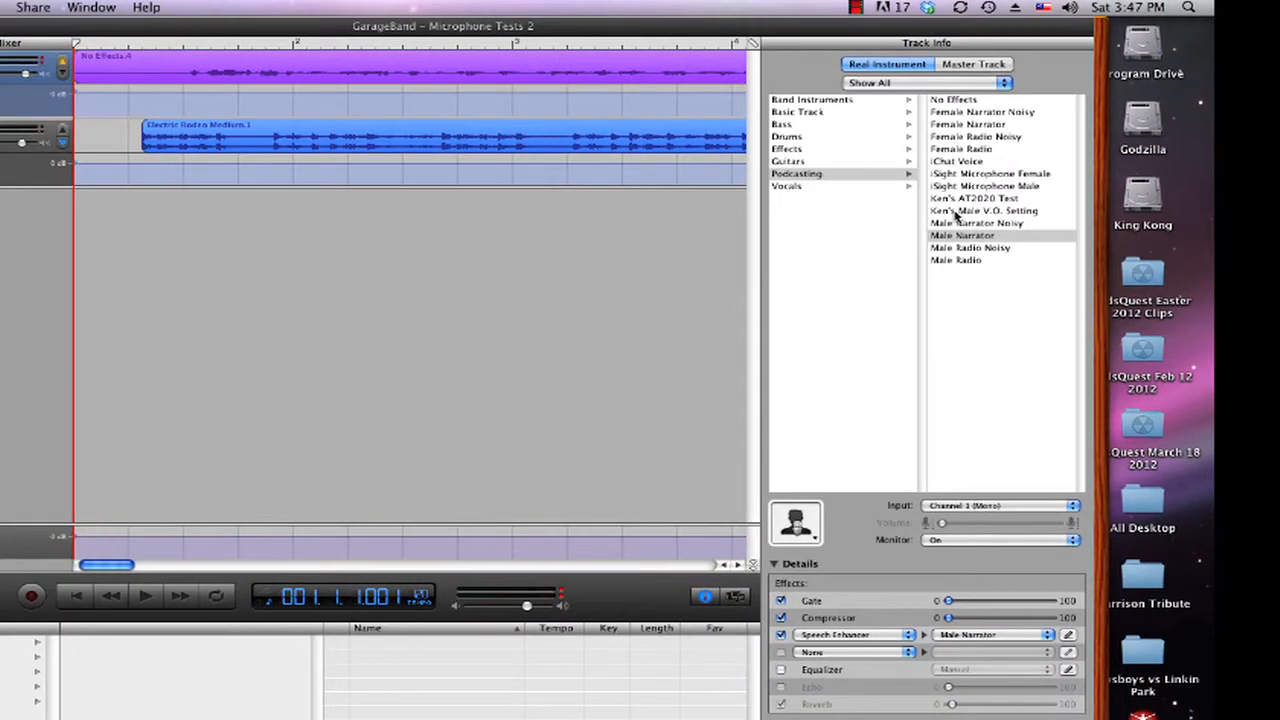
- Load the saved custom Male V.O. Setting, discarding the changes to the current instrument, and keep the Speech Enhancer preset on Manual
click(848, 266)
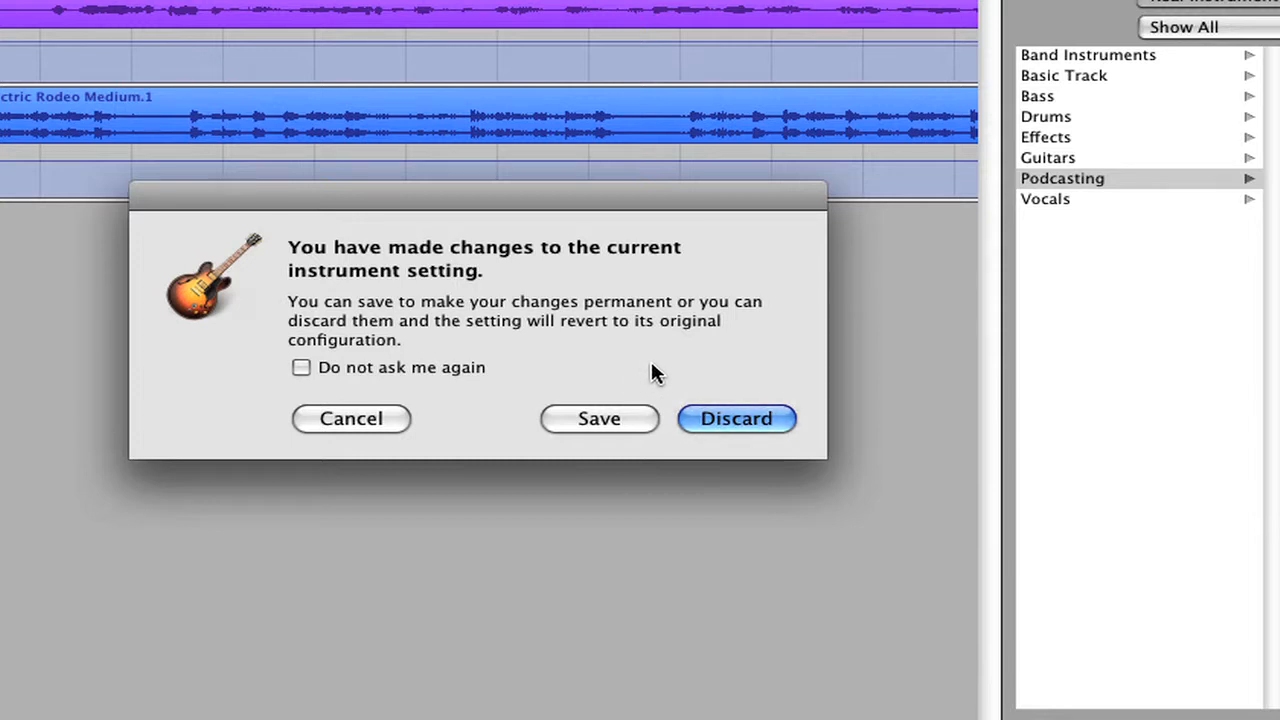
click(741, 422)
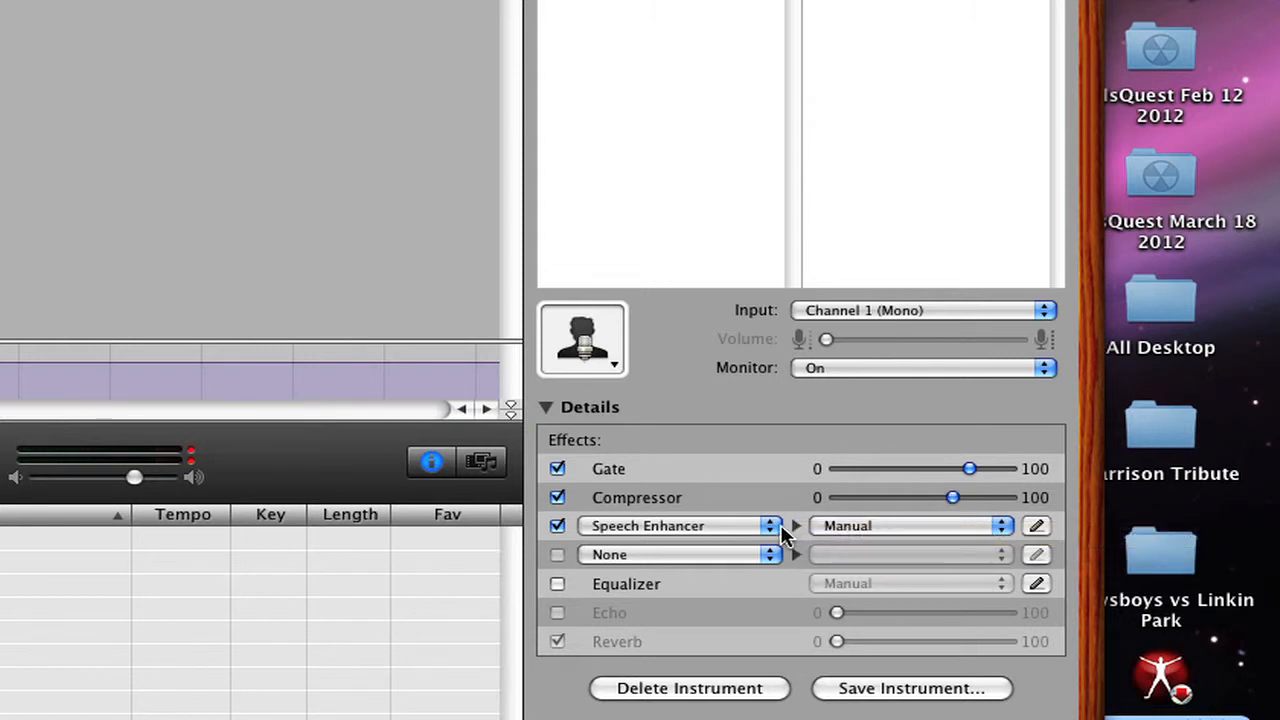
click(1001, 528)
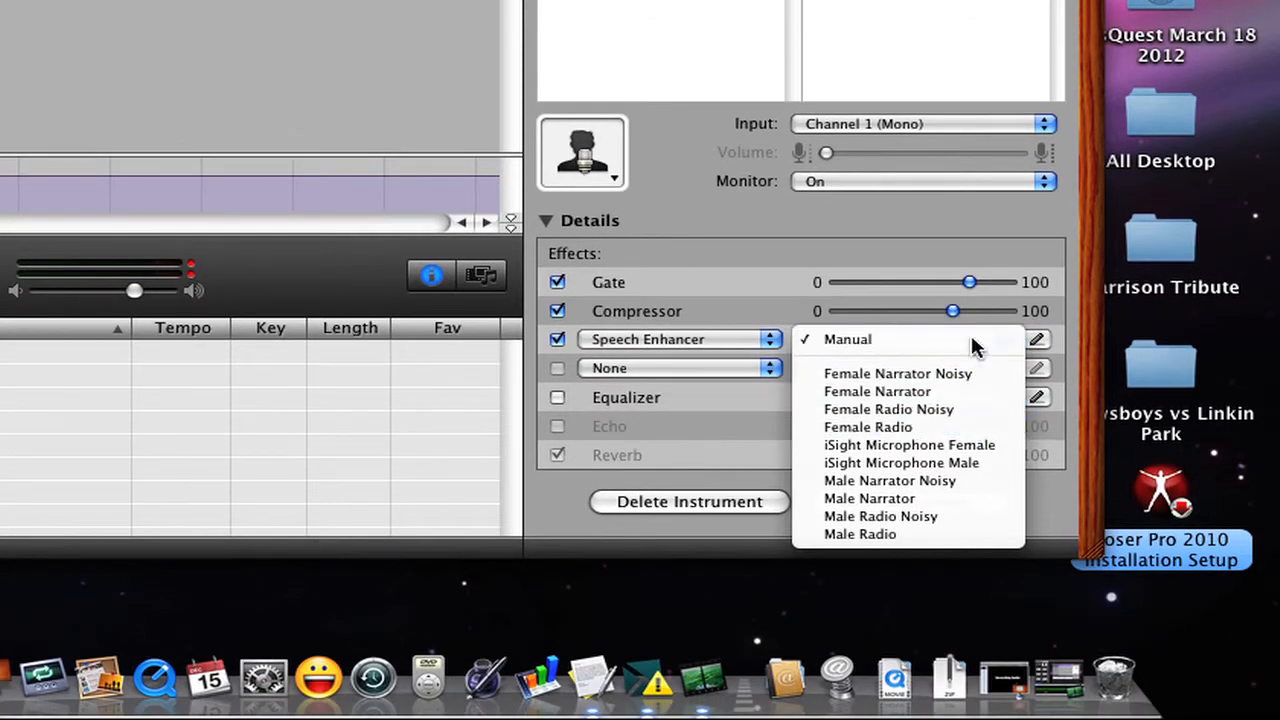
click(968, 339)
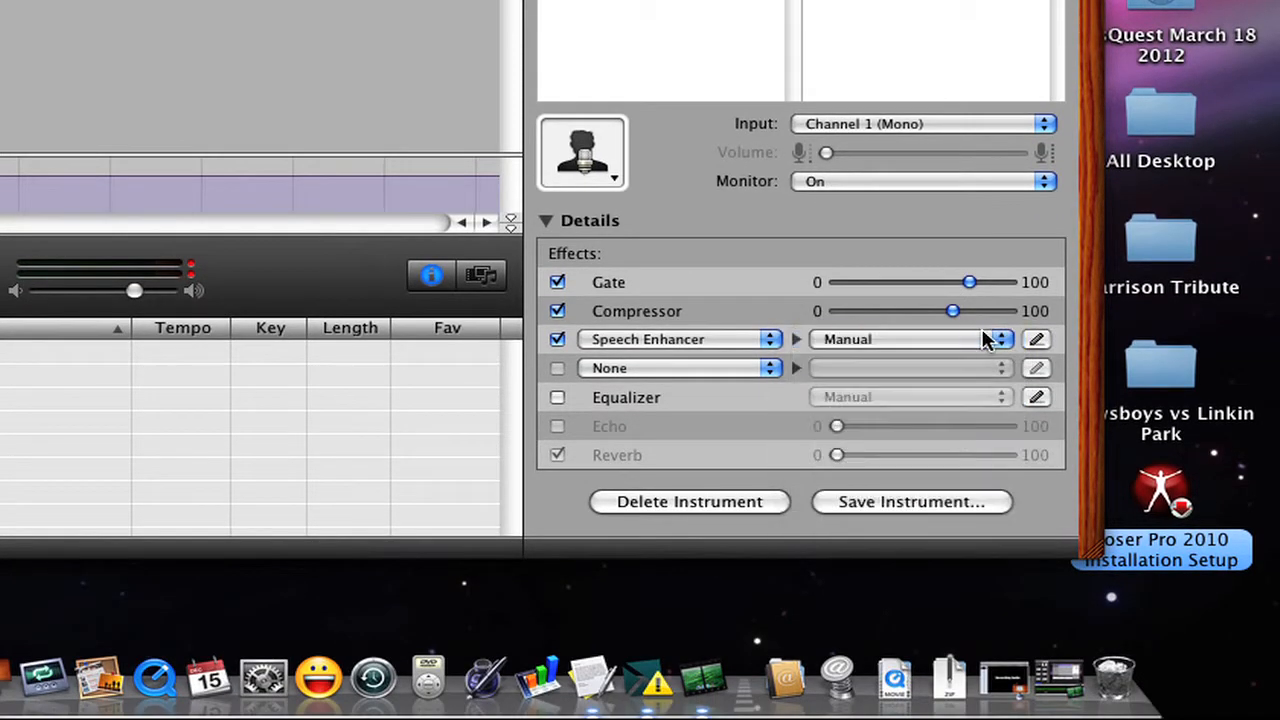
- Edit the Speech Enhancer with microphone type Generic and voice type Male Voice Over, and close its settings
click(1036, 343)
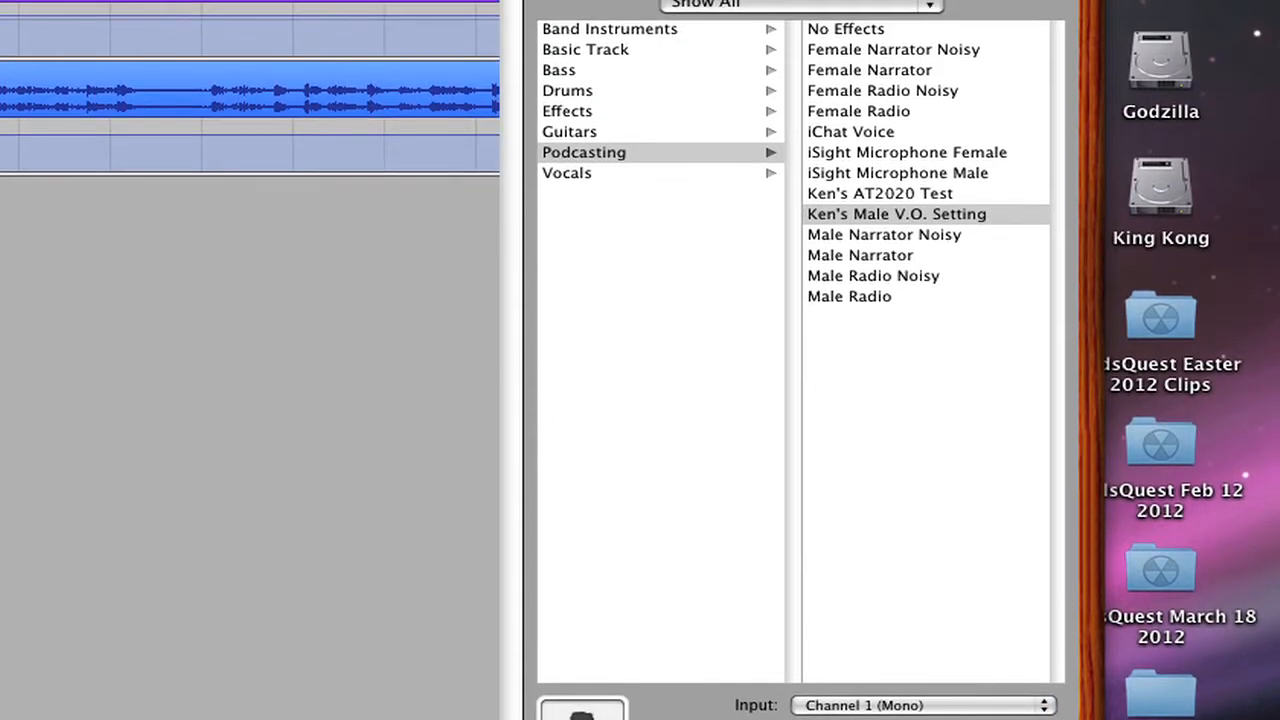
drag(1113, 163, 733, 205)
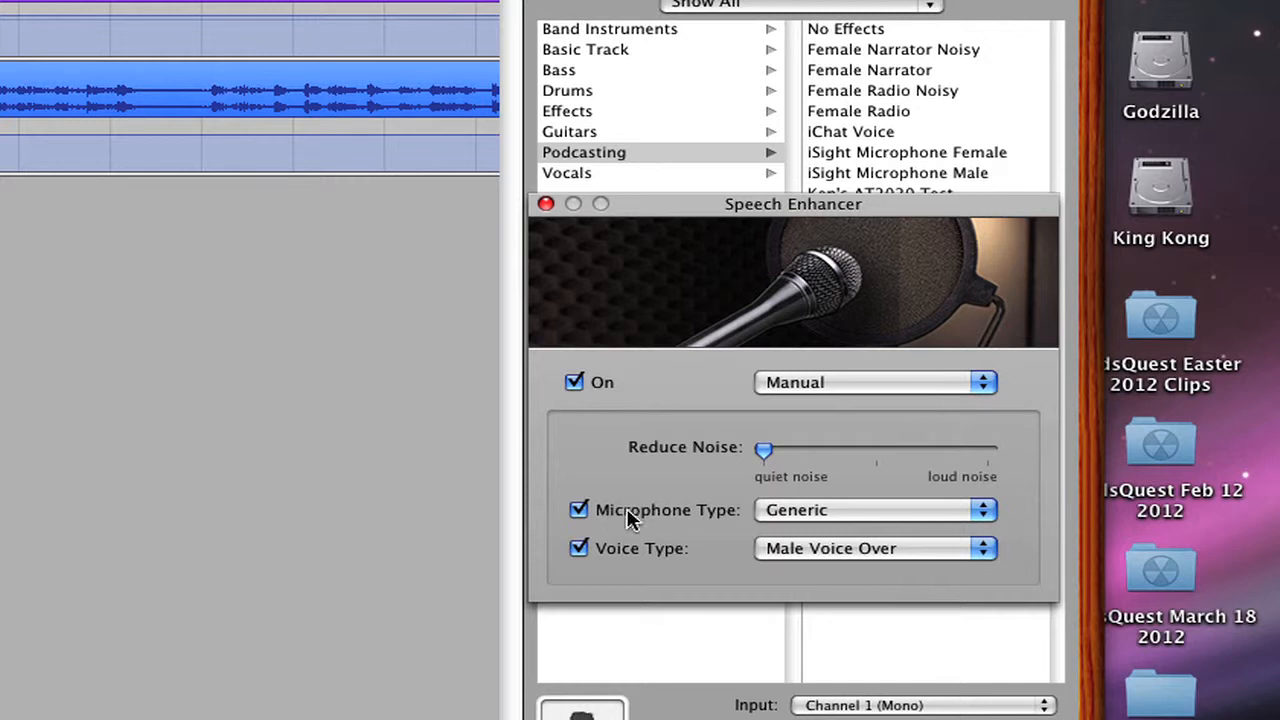
click(978, 512)
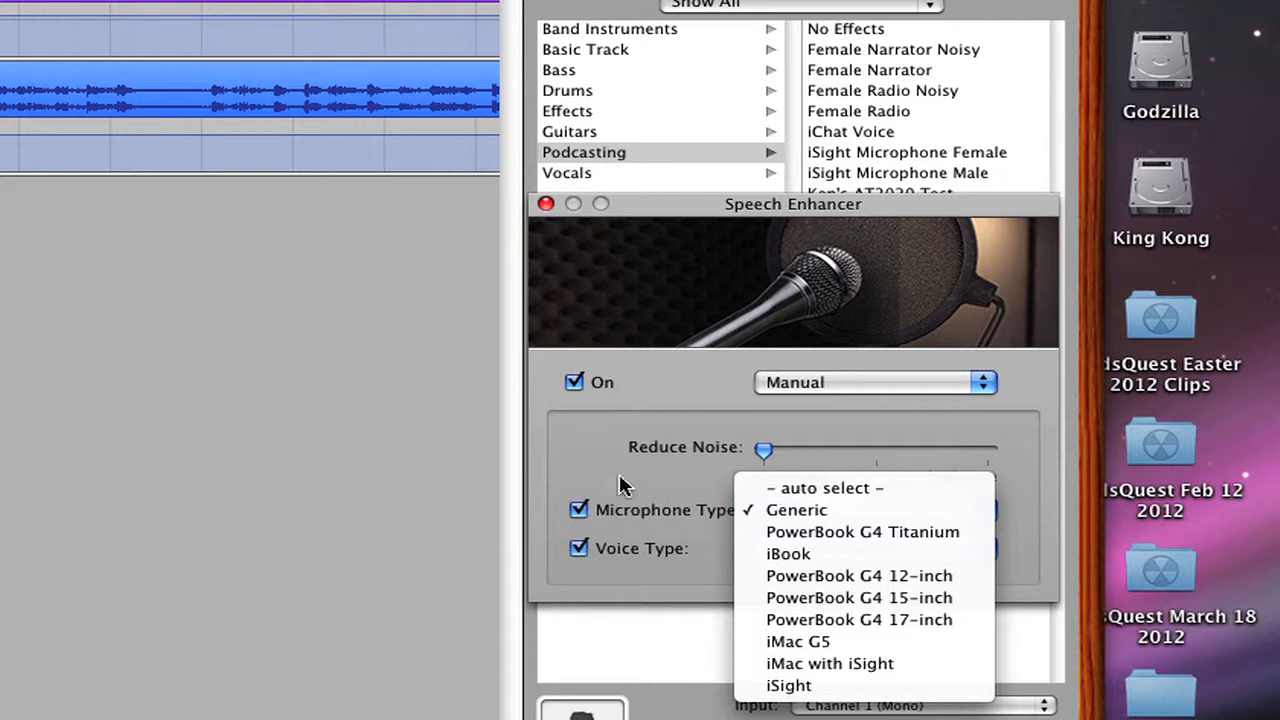
click(771, 518)
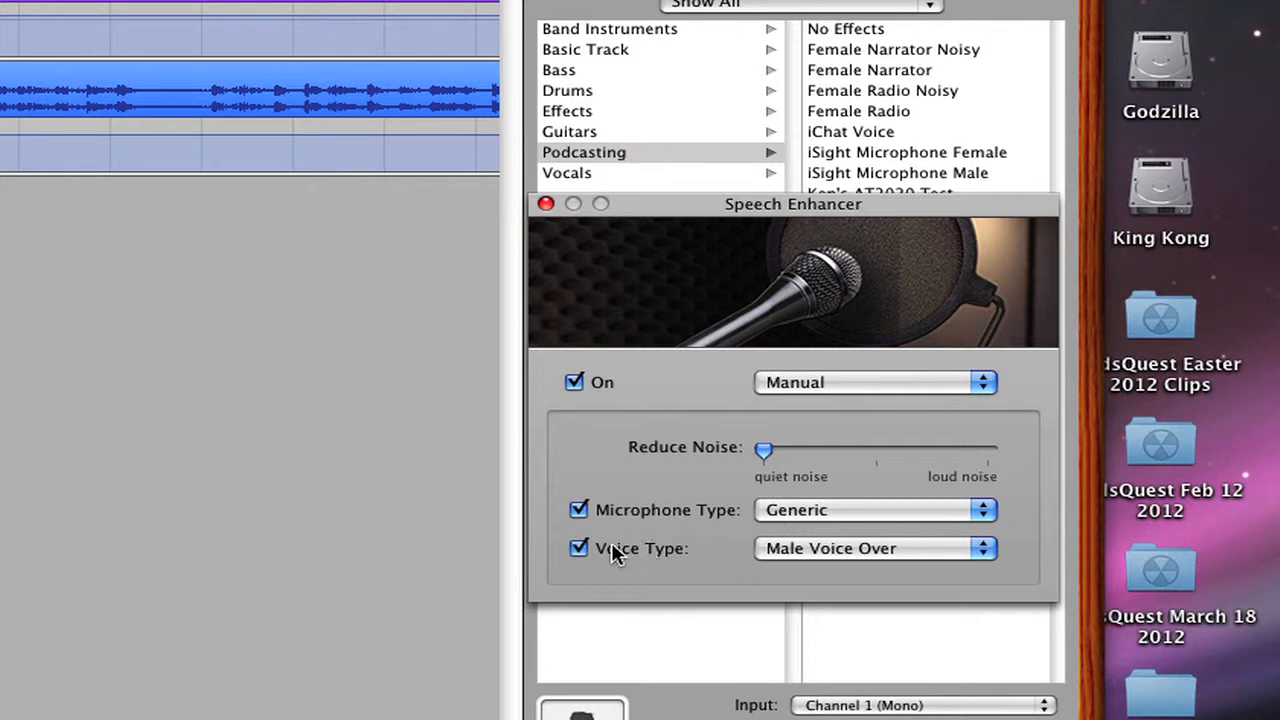
click(980, 552)
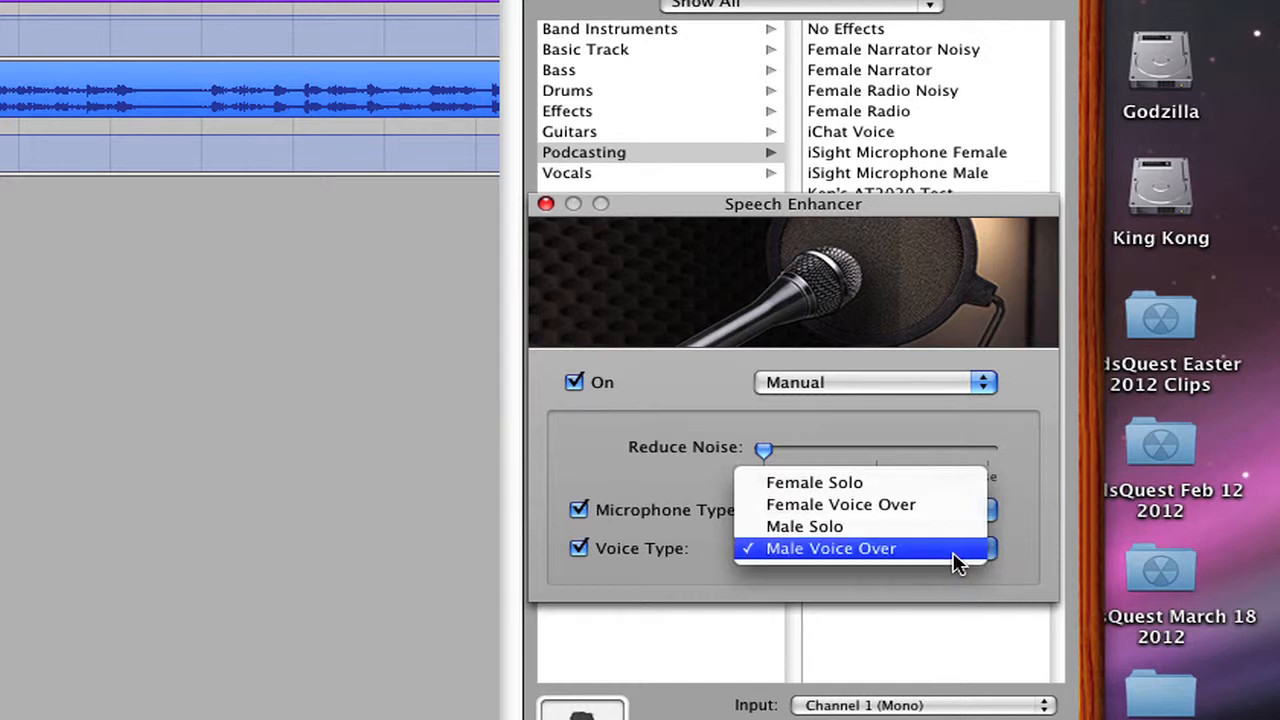
click(955, 560)
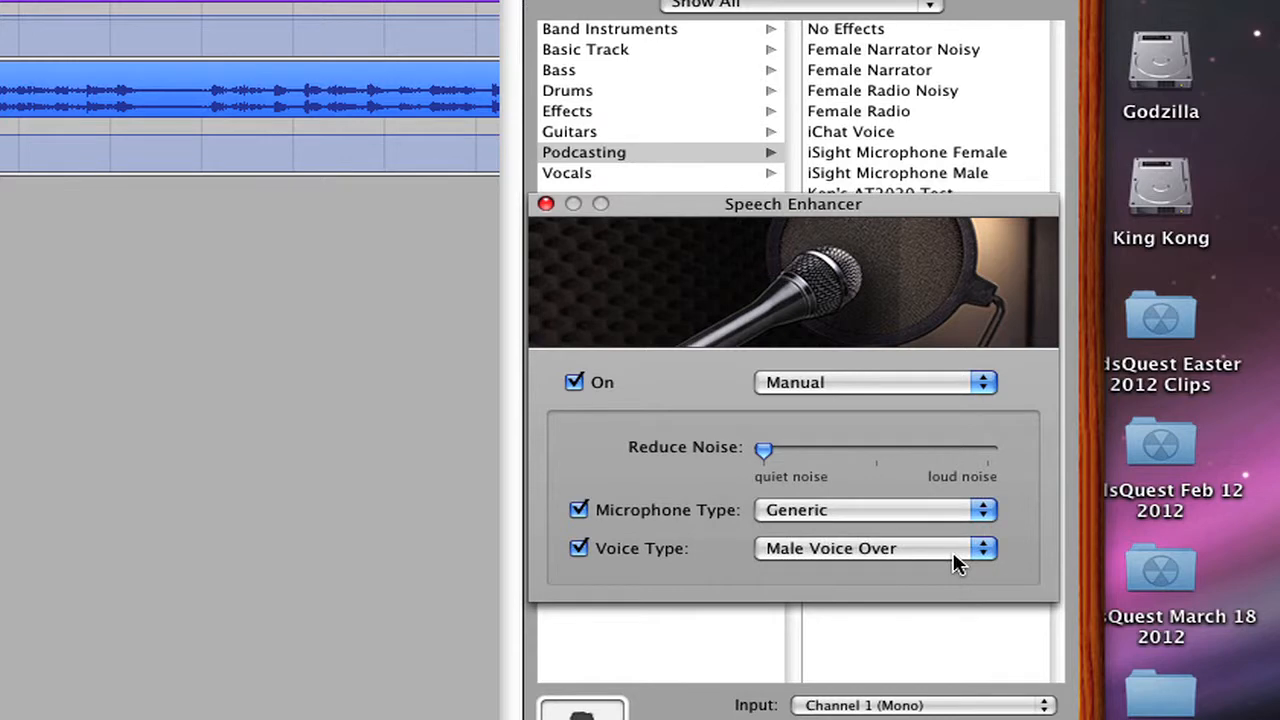
click(543, 206)
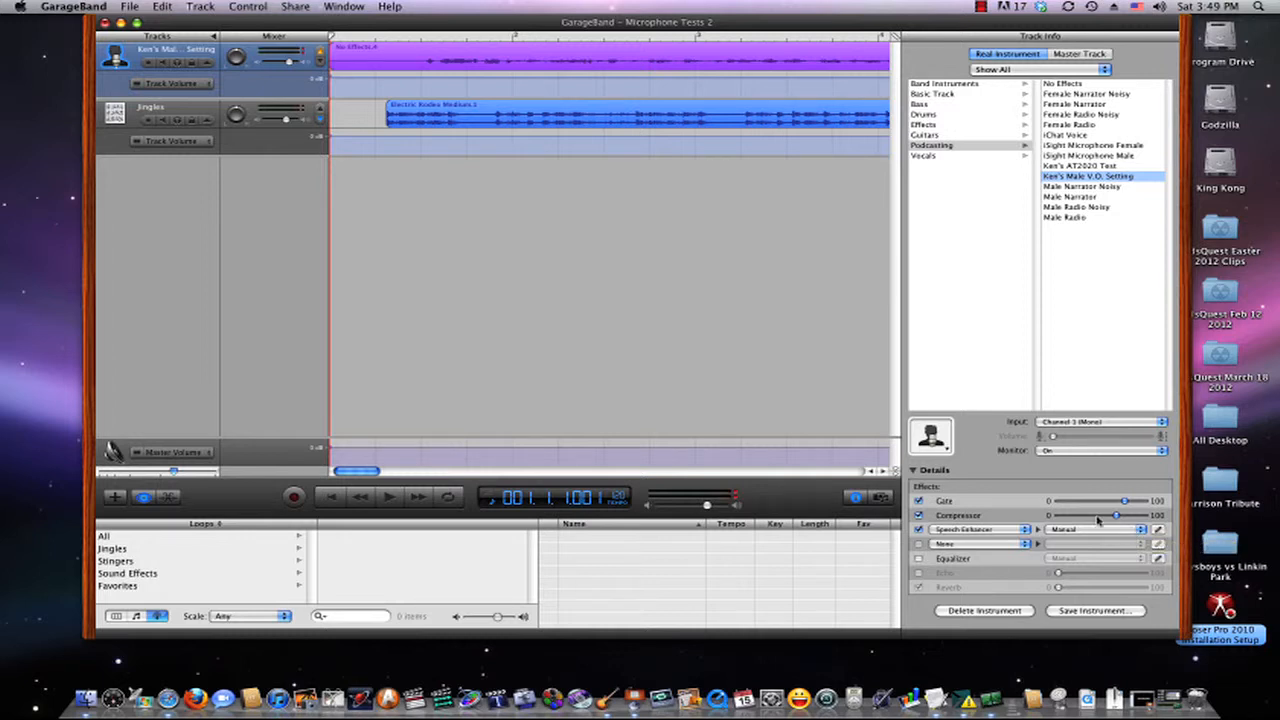
- Play back the processed voiceover with the ducked jingle from the project's start past the end of both regions
click(365, 38)
key(Return)
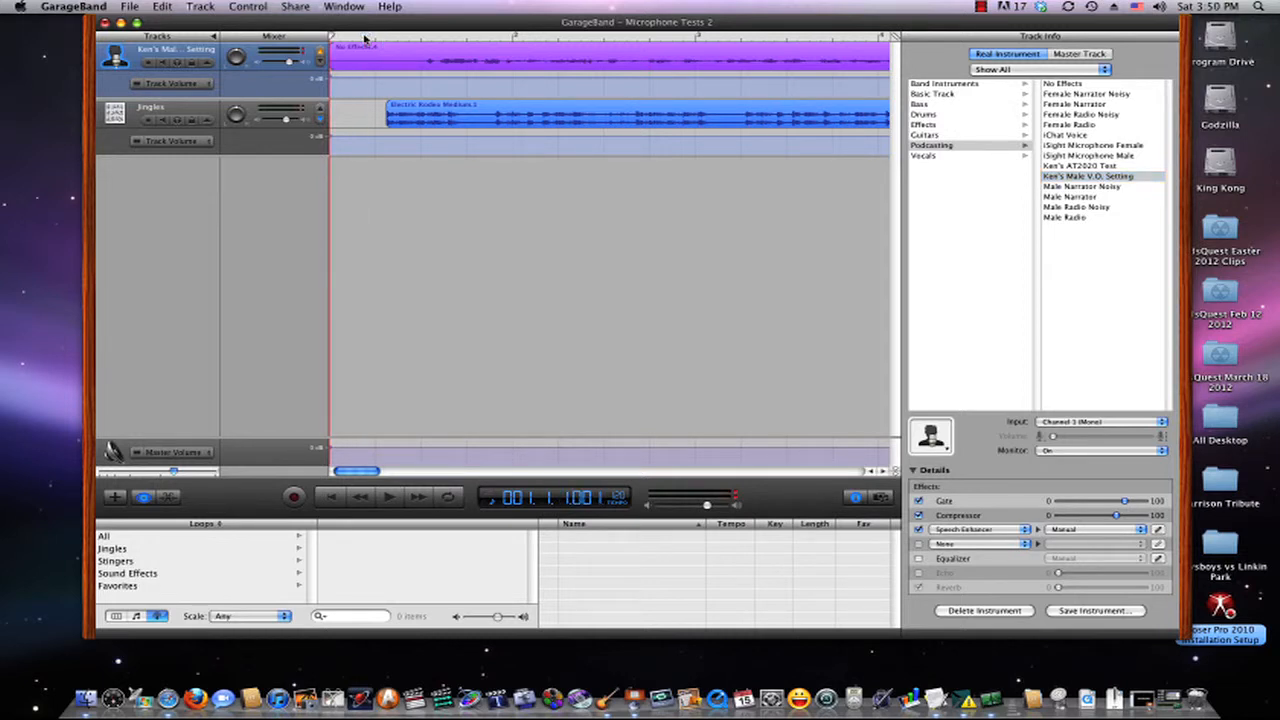
key(space)
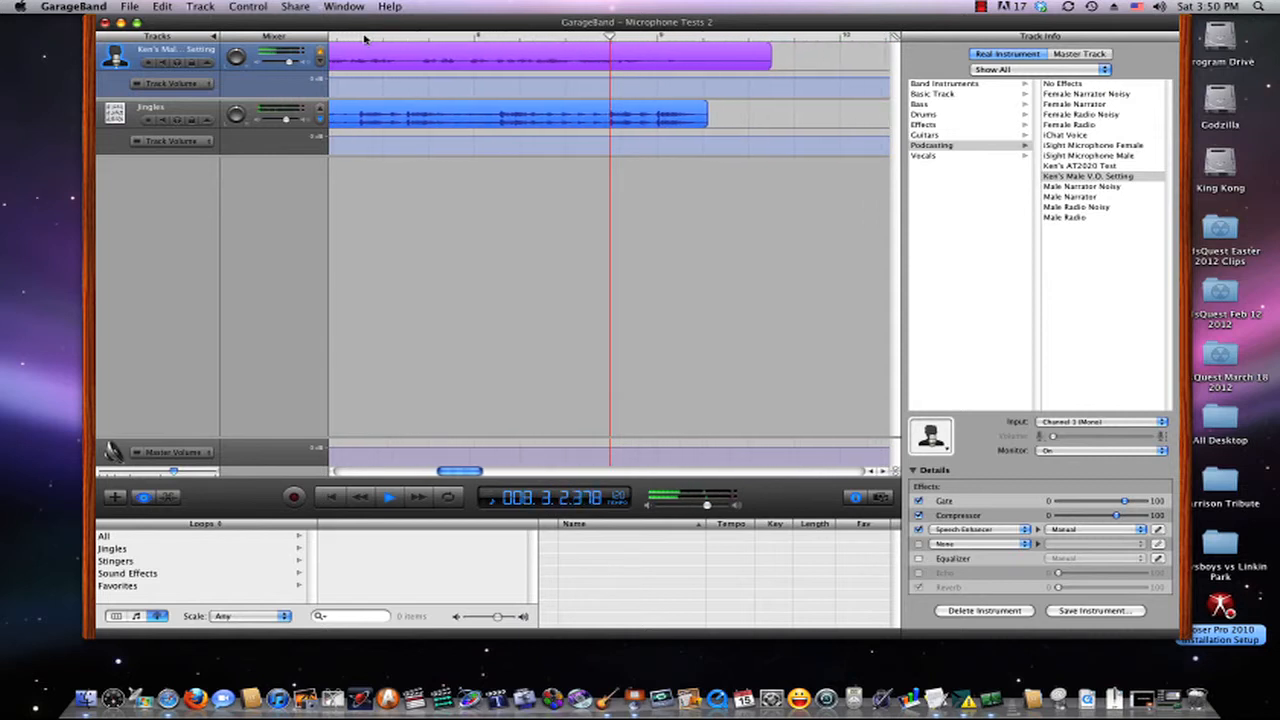
key(space)
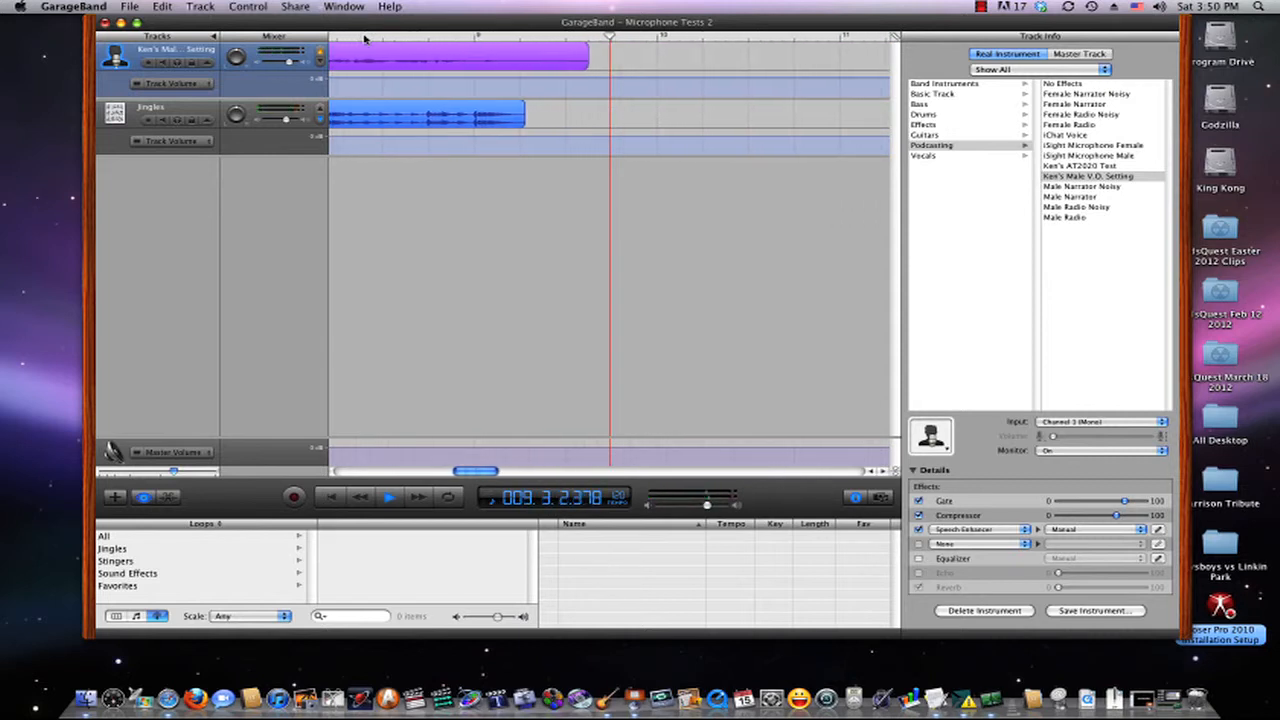